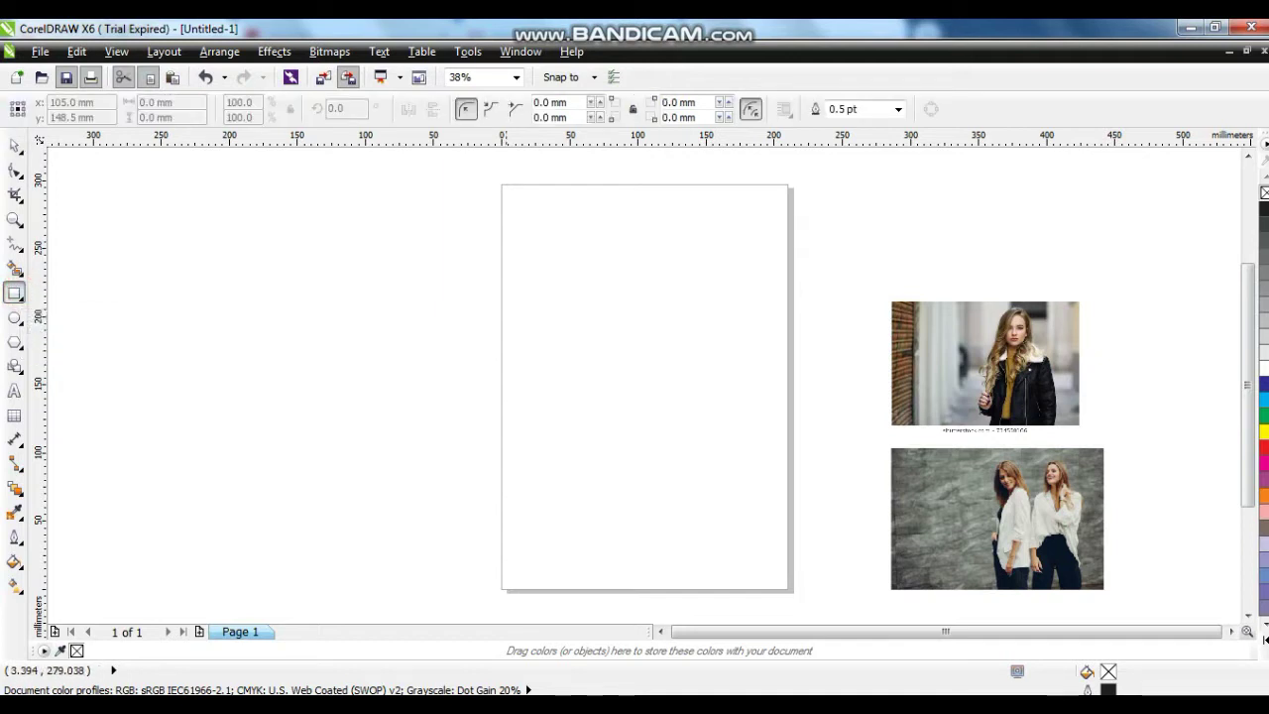
Draw a rectangle about 209 × 298 mm that covers the whole A4 page
mouse_move(503, 182)
mouse_down()
mouse_move(682, 292)
mouse_move(766, 412)
mouse_move(788, 590)
mouse_up()
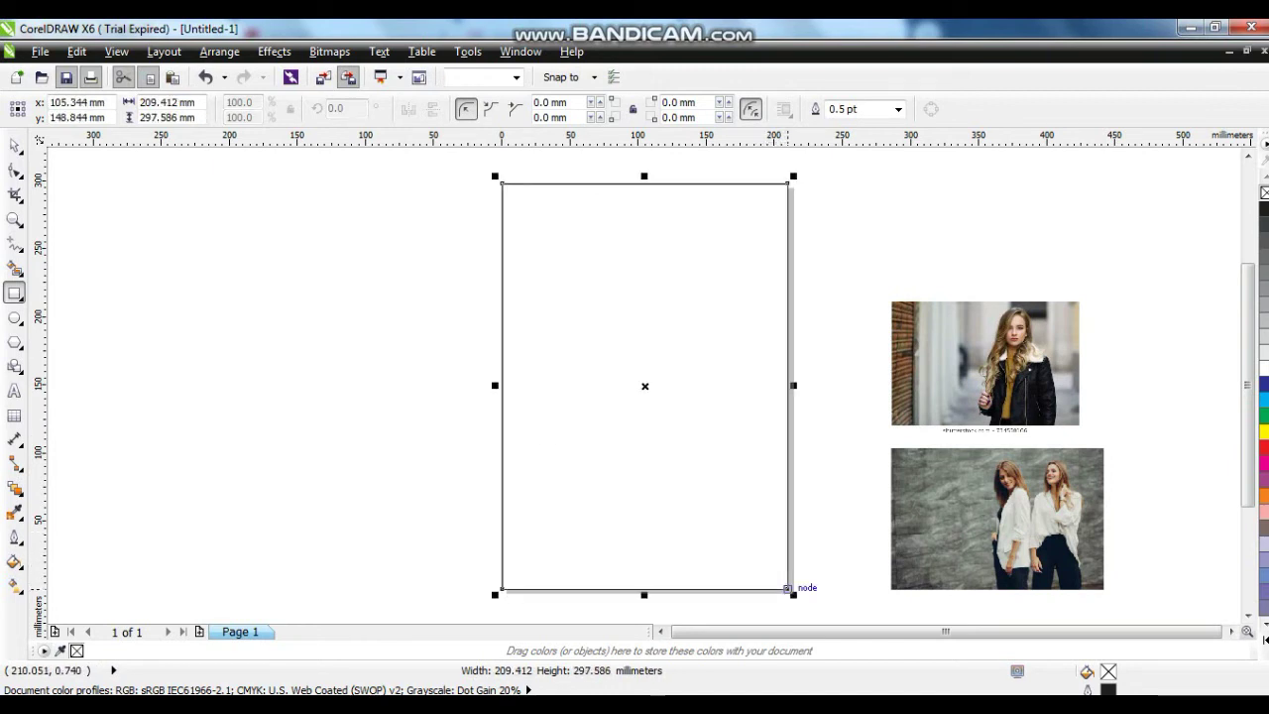
click(15, 144)
click(284, 349)
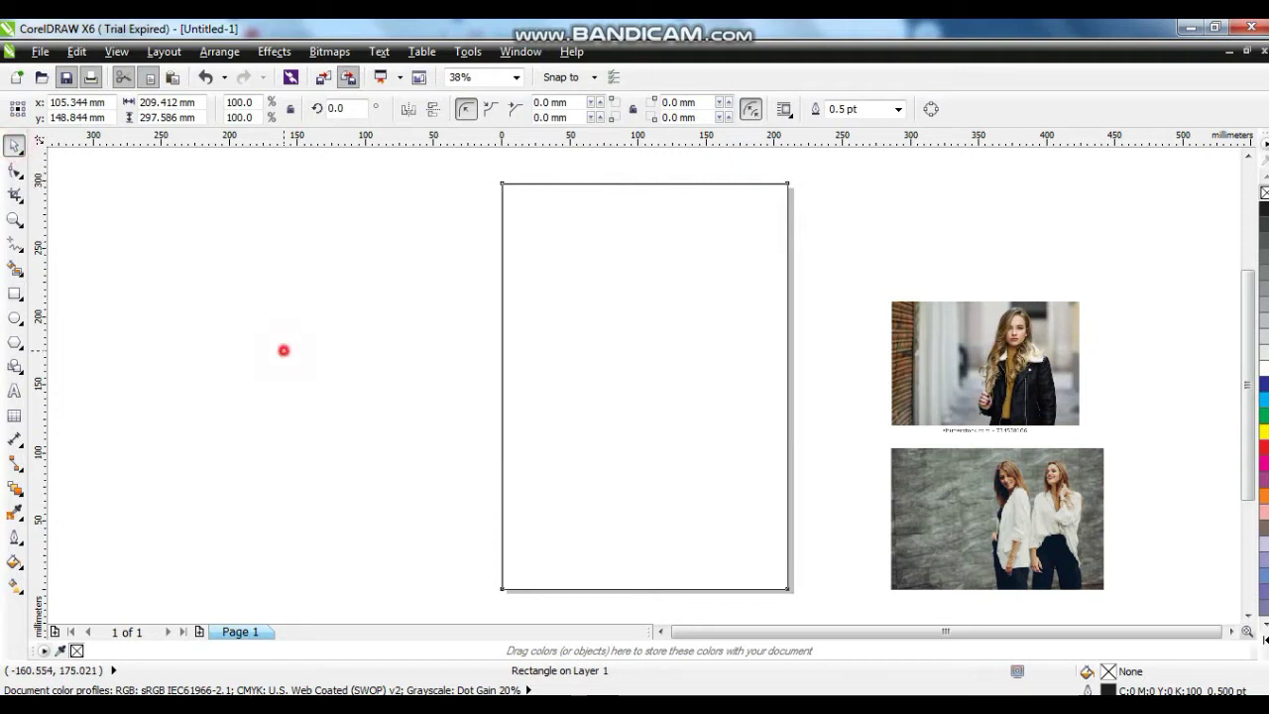
click(283, 350)
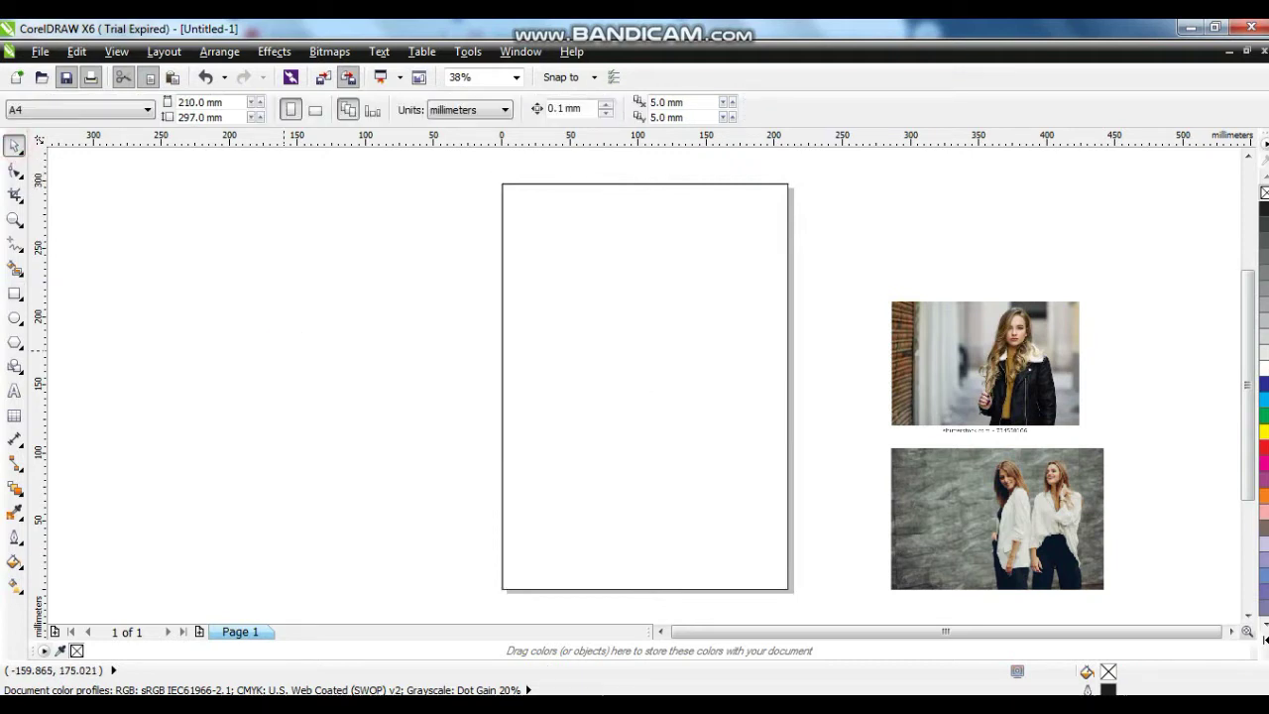
click(283, 351)
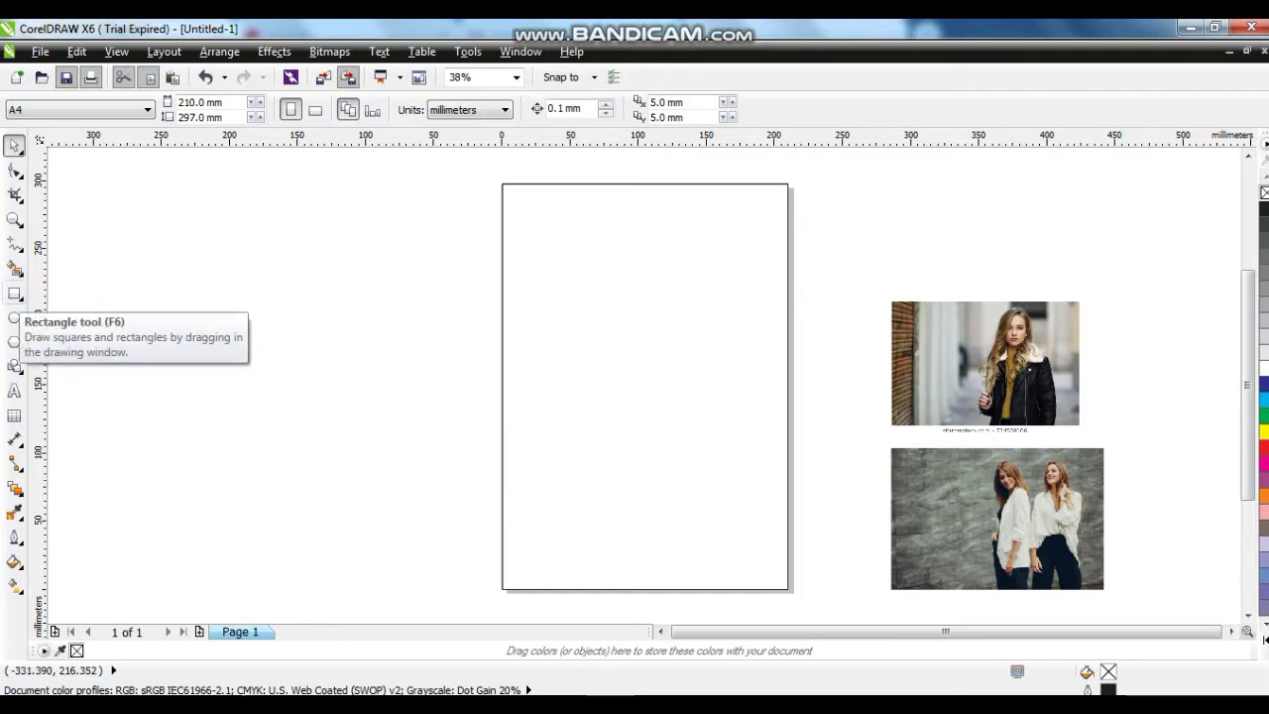
Draw a rectangle about 184 × 107 mm in the page's upper half and centre it horizontally on the page-sized rectangle
click(15, 293)
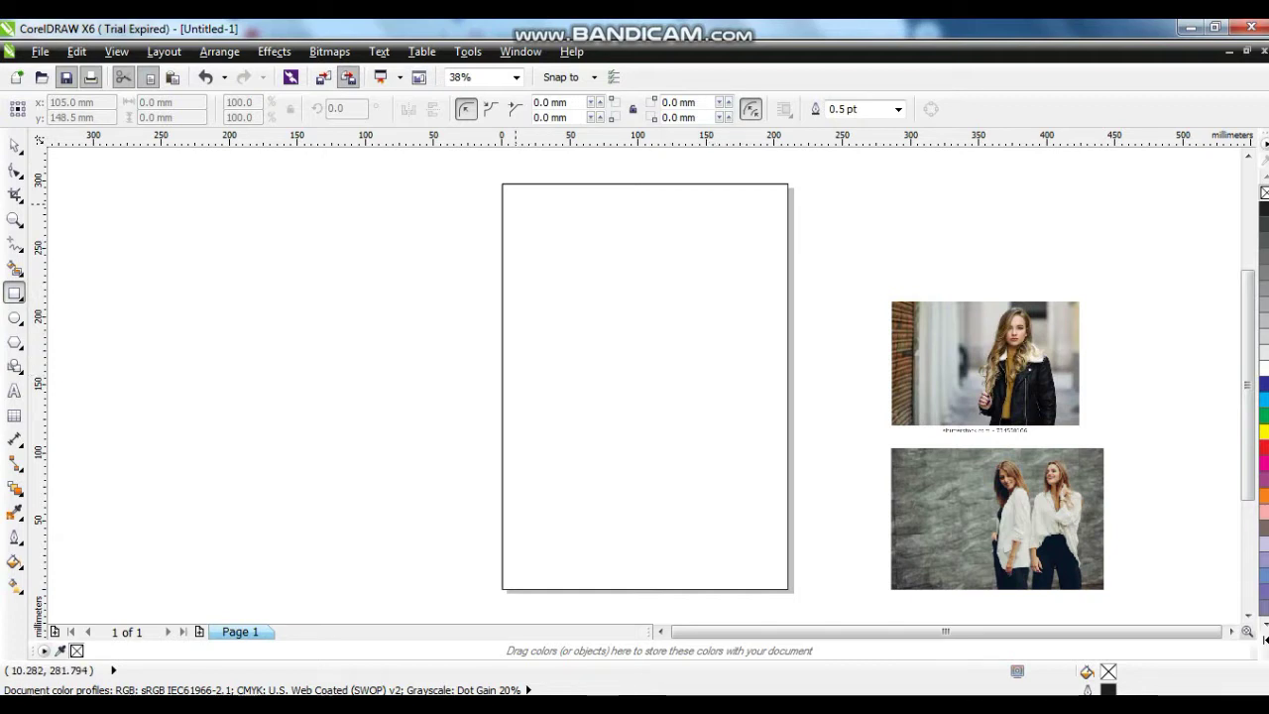
mouse_move(513, 222)
mouse_down()
mouse_move(725, 311)
mouse_move(767, 351)
mouse_move(775, 368)
mouse_move(765, 368)
mouse_up()
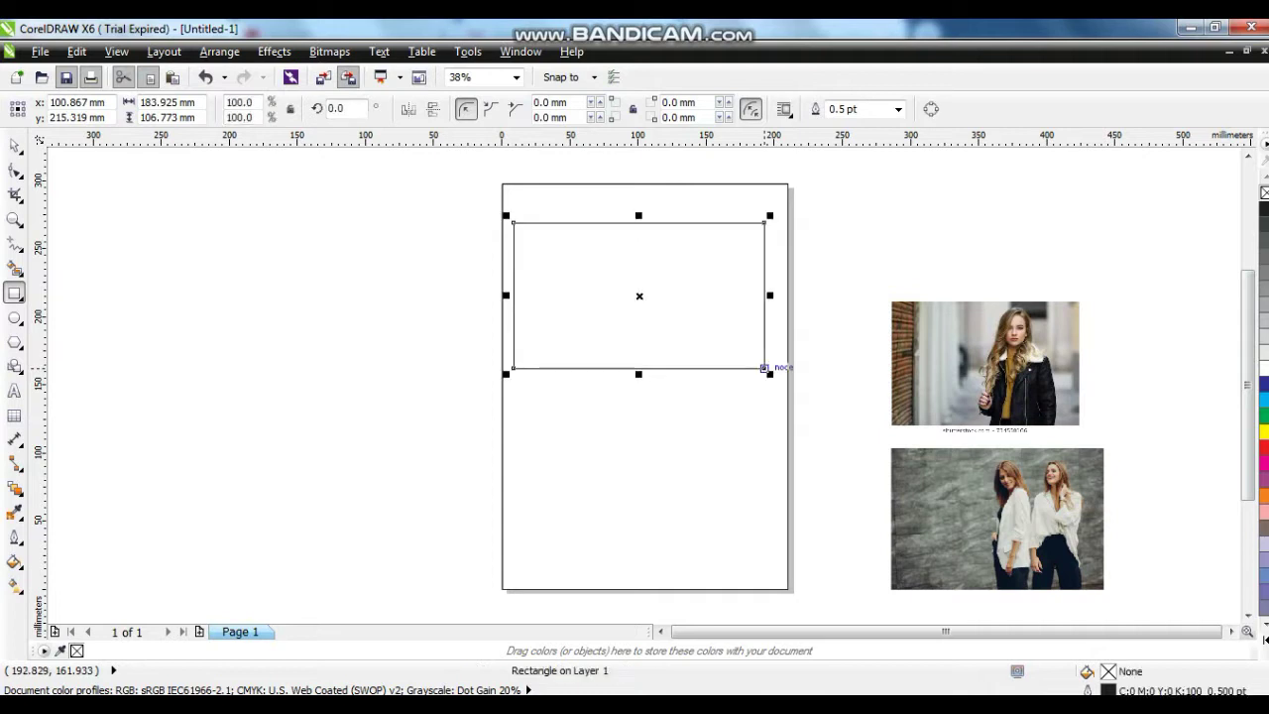
click(15, 145)
shift+click(617, 182)
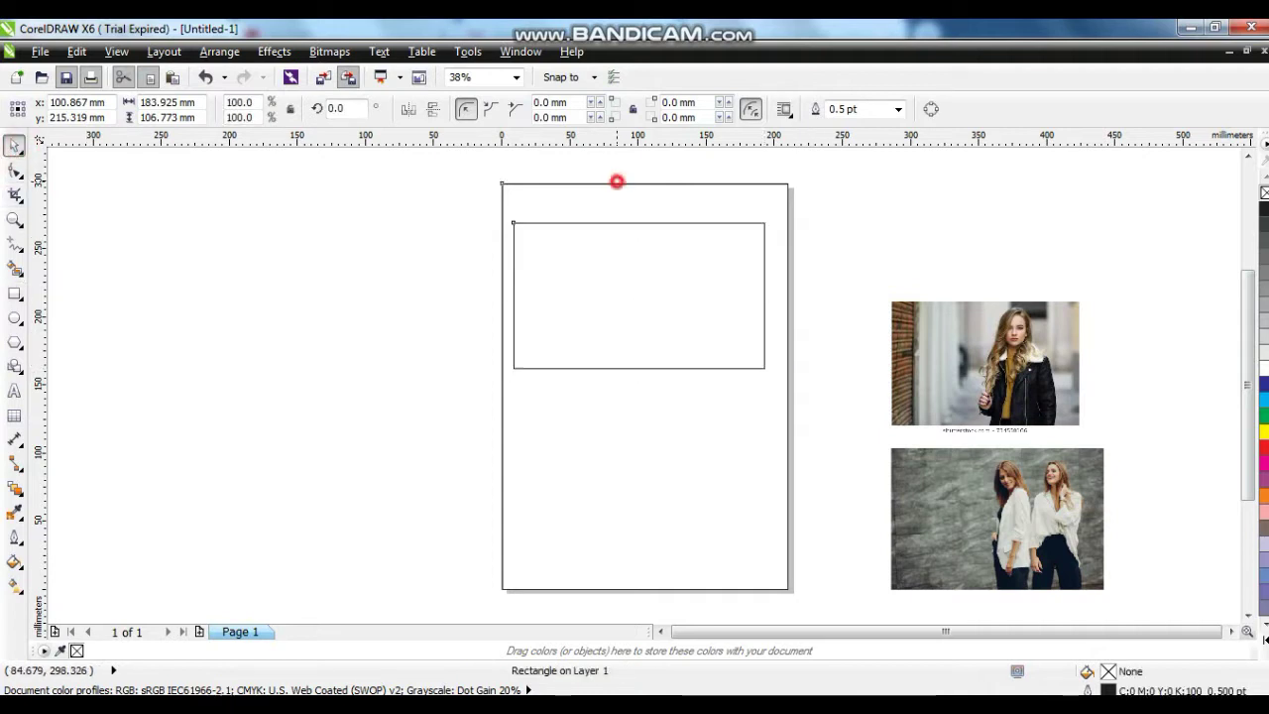
click(412, 200)
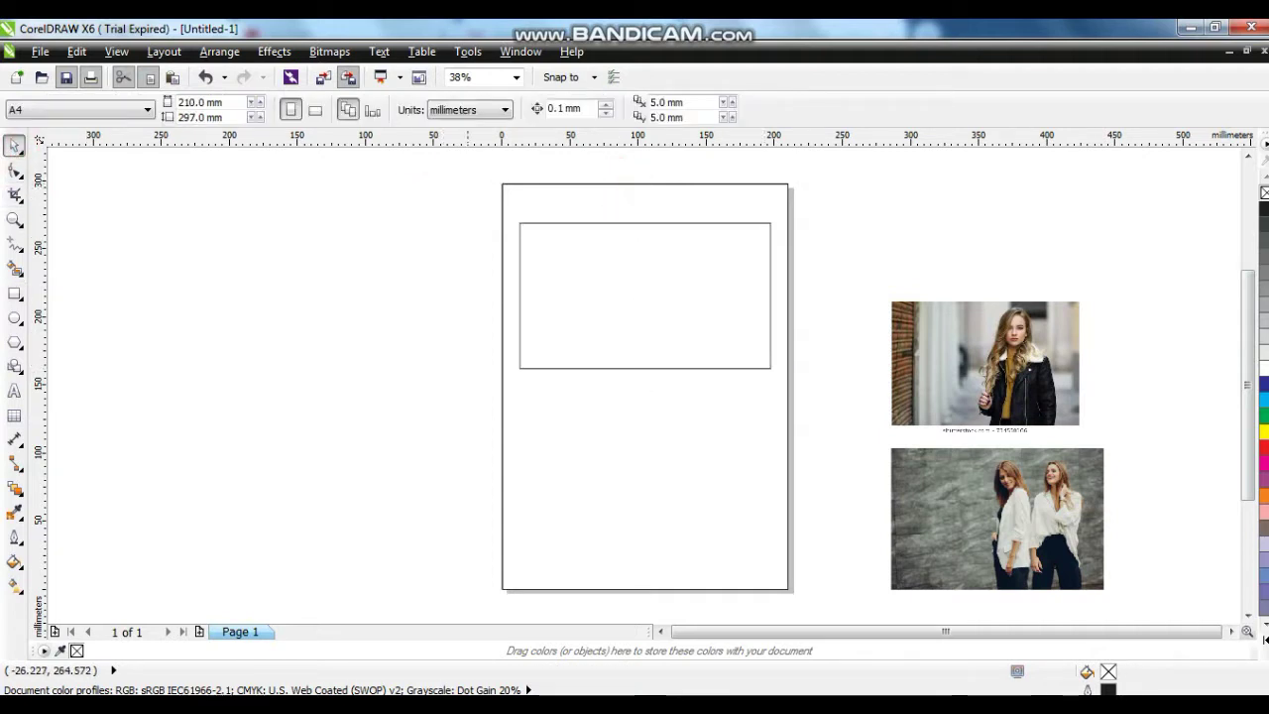
Move the photo of the two women onto the inner rectangle and enlarge it to about 222 × 148 mm
click(1041, 525)
drag(1041, 526, 717, 292)
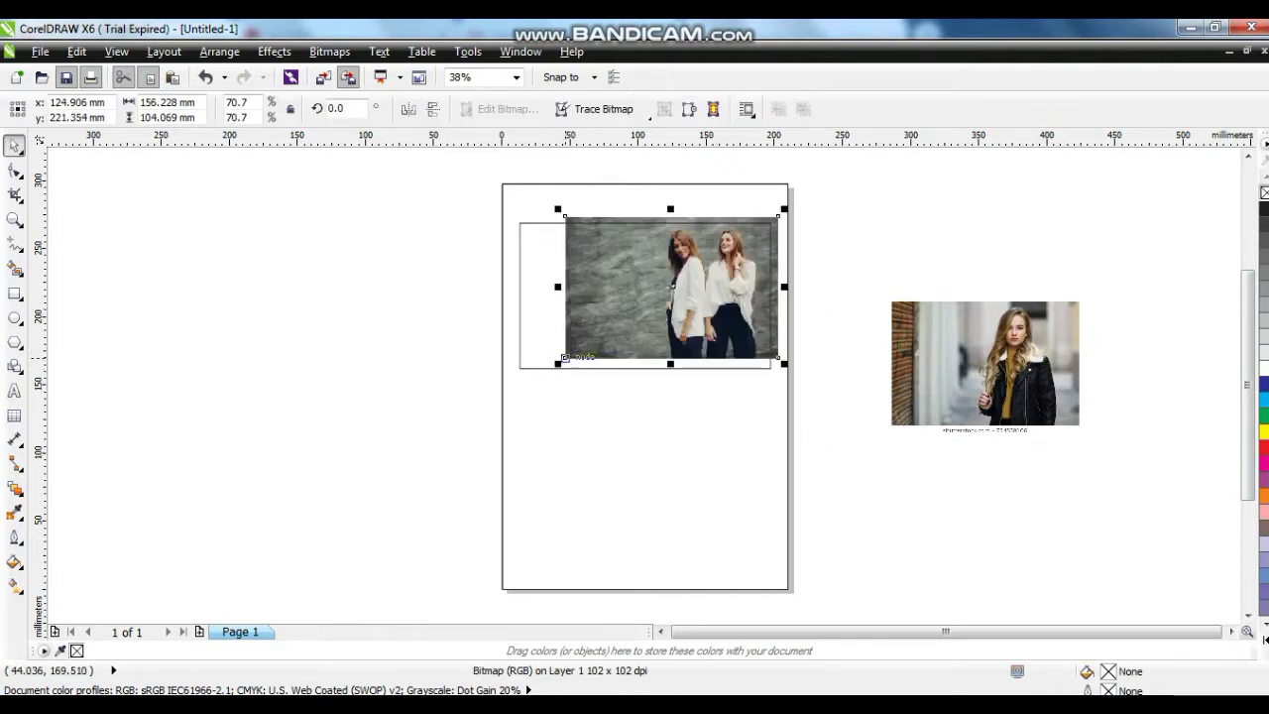
drag(561, 359, 474, 421)
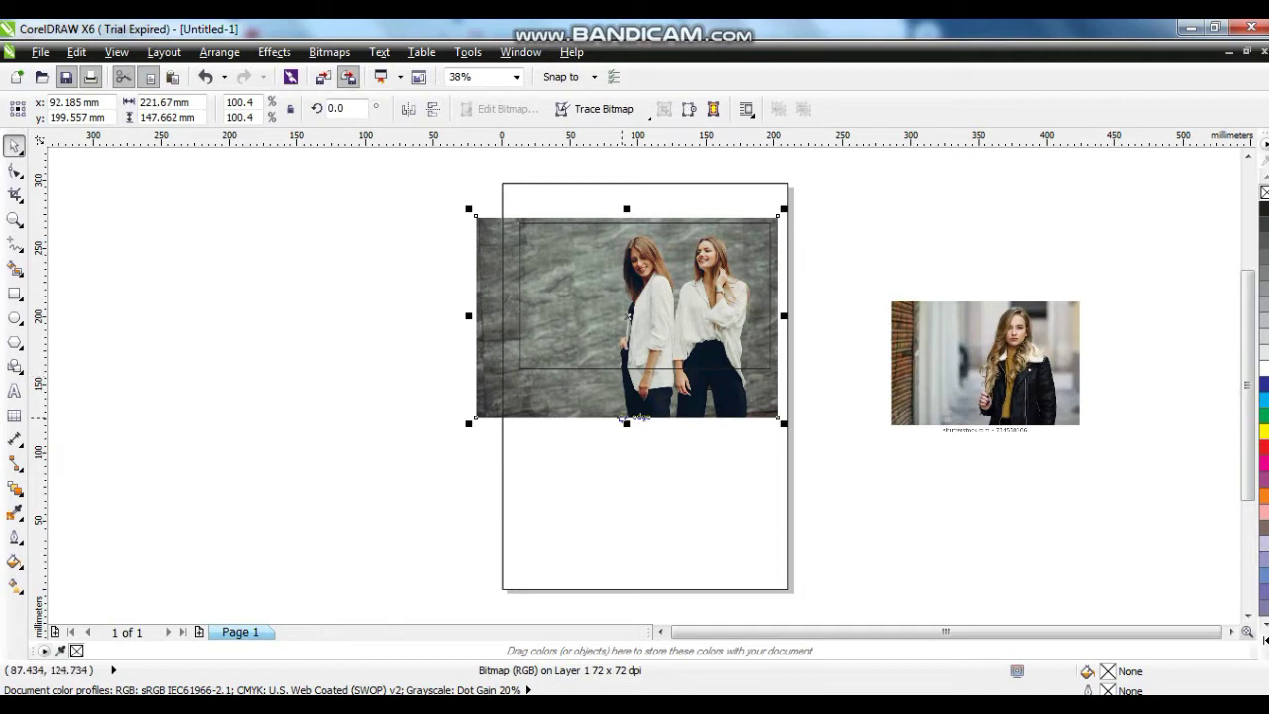
drag(634, 399, 635, 386)
key(ctrl+z)
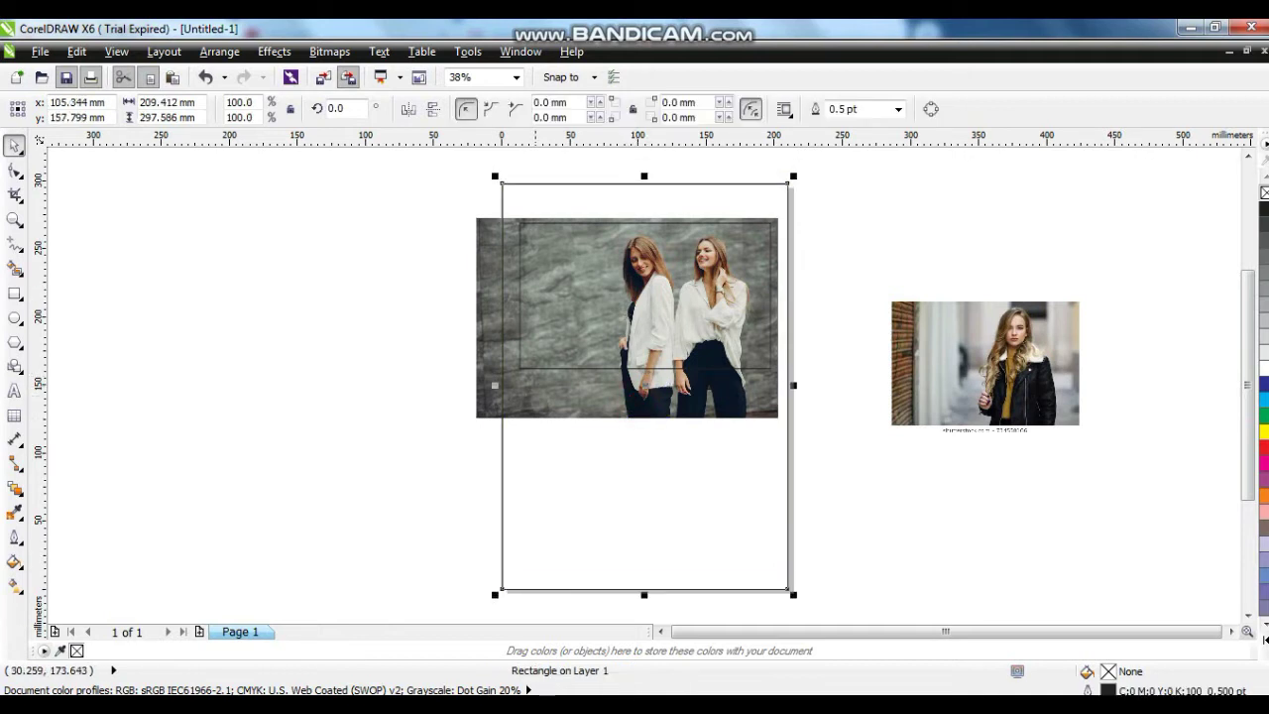
Shift the photo slightly up and to the right so both women sit well within the inner rectangle
drag(431, 208, 991, 495)
key(shift+F2)
drag(313, 276, 314, 265)
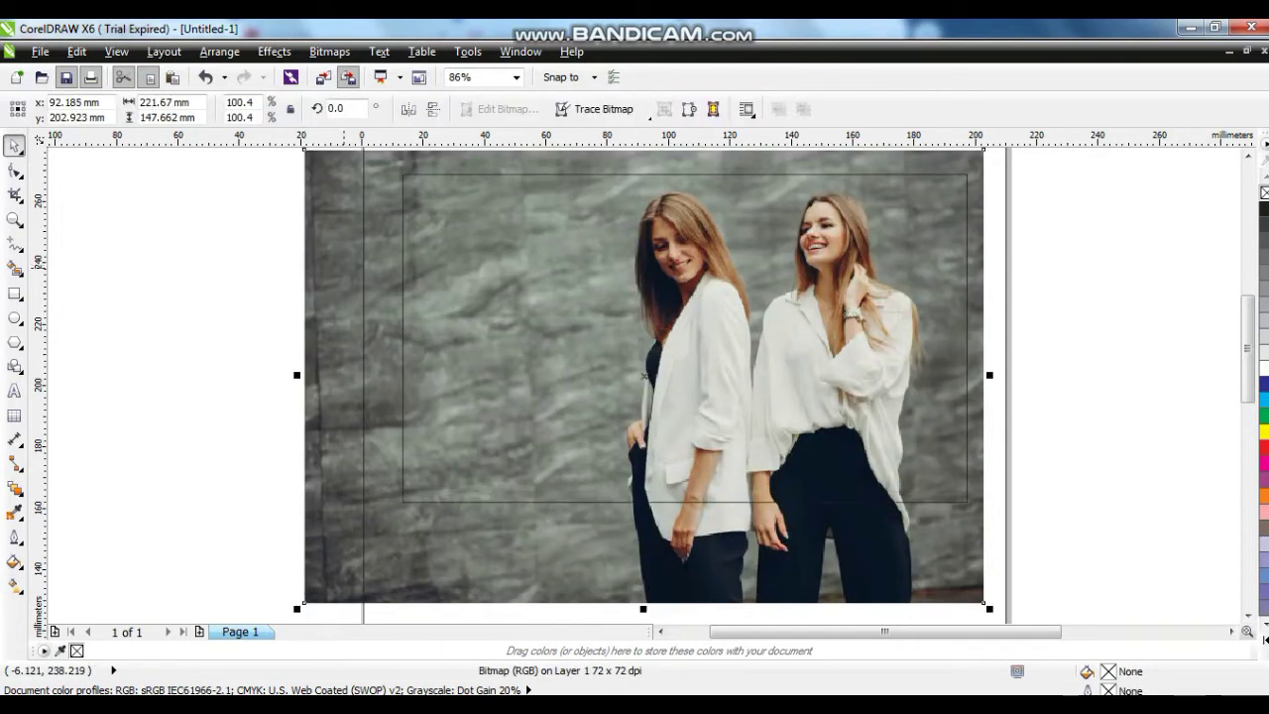
drag(341, 294, 347, 295)
PowerClip the photo inside the inner rectangle and remove the rectangle's outline
right_click(351, 209)
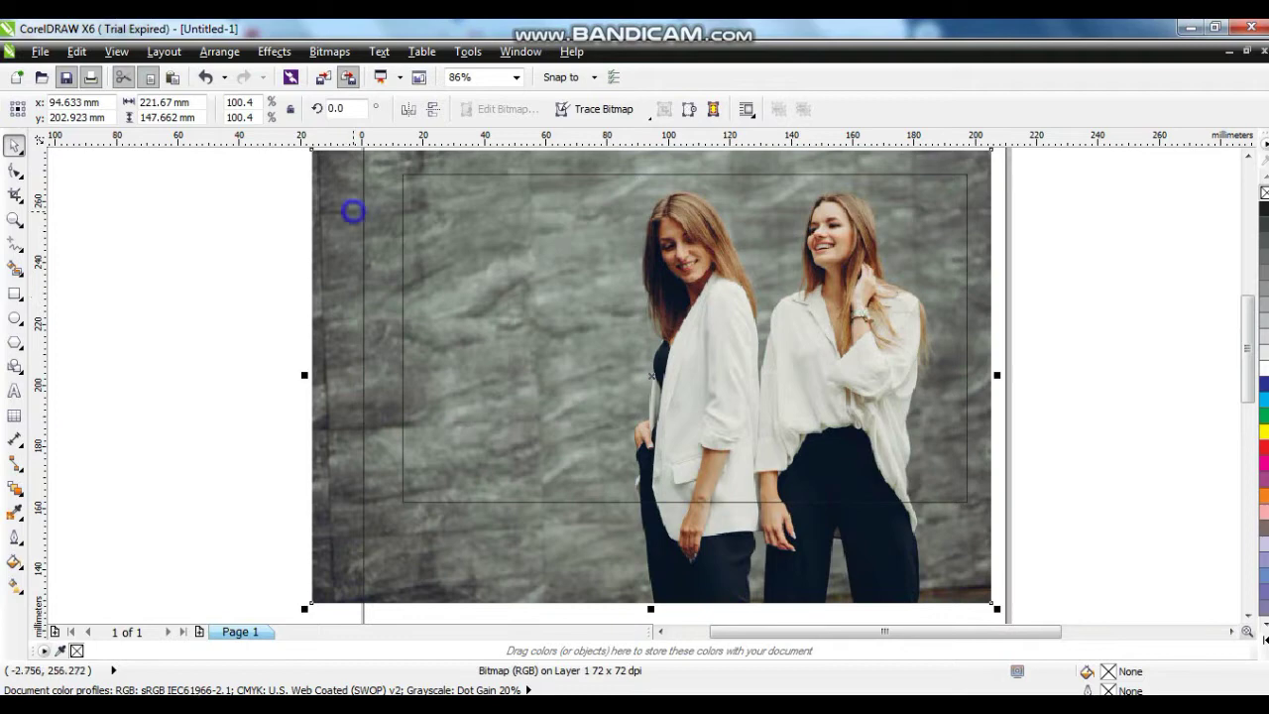
click(414, 30)
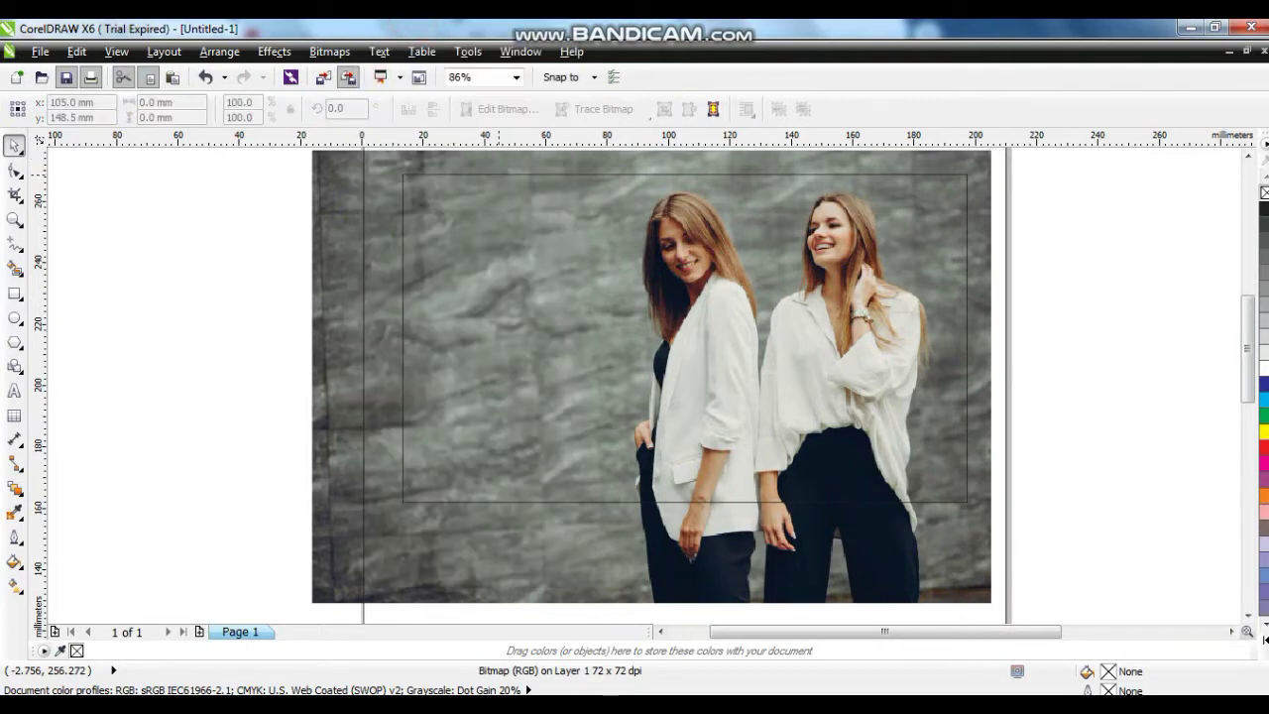
click(498, 175)
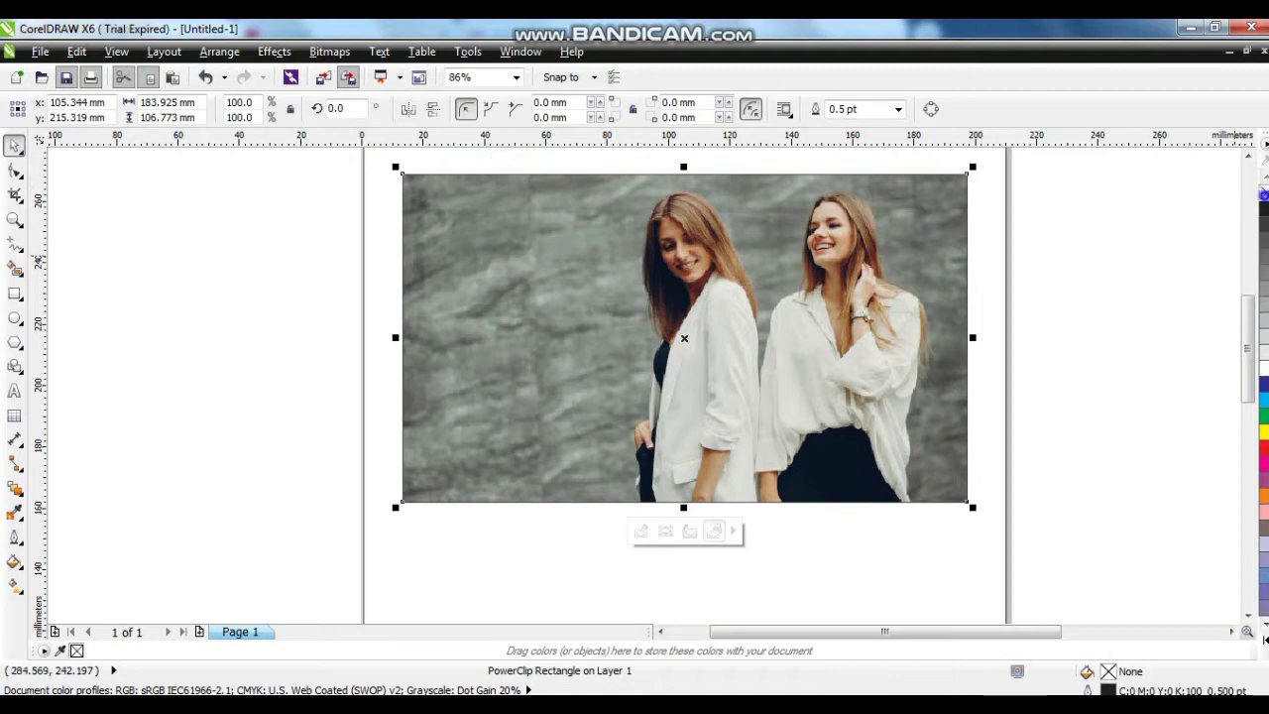
right_click(1264, 194)
click(1246, 156)
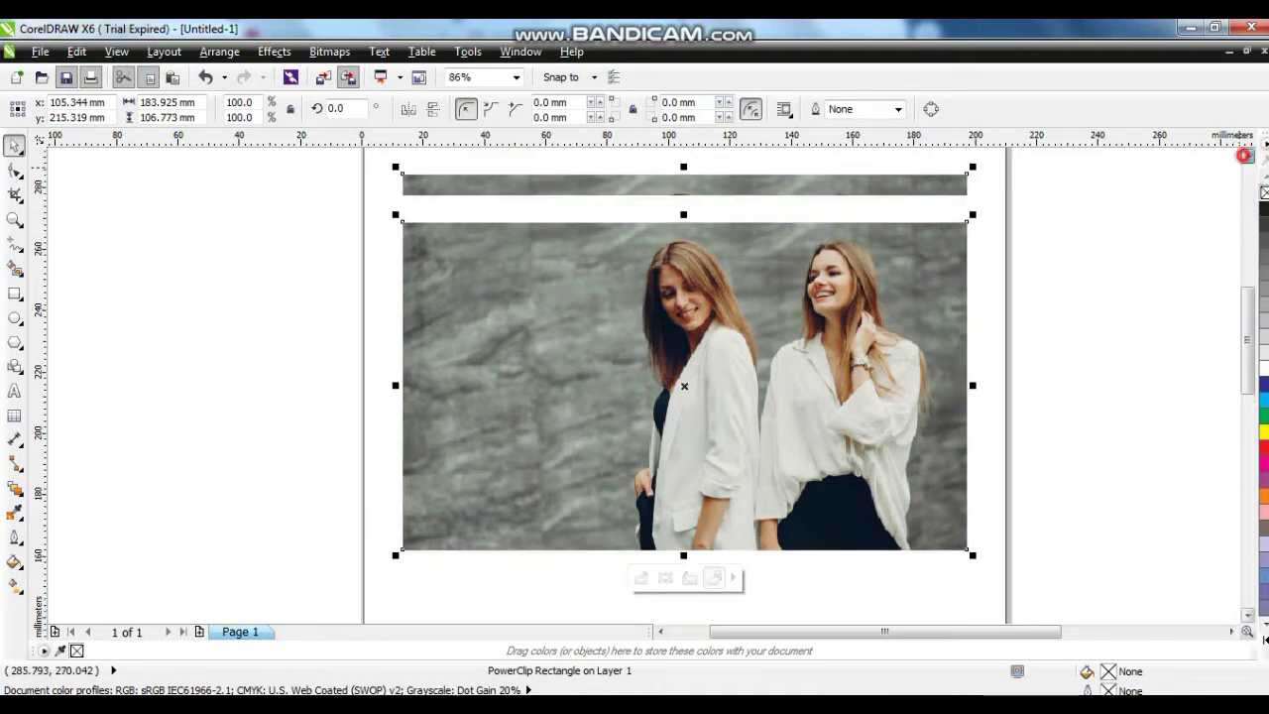
click(1237, 297)
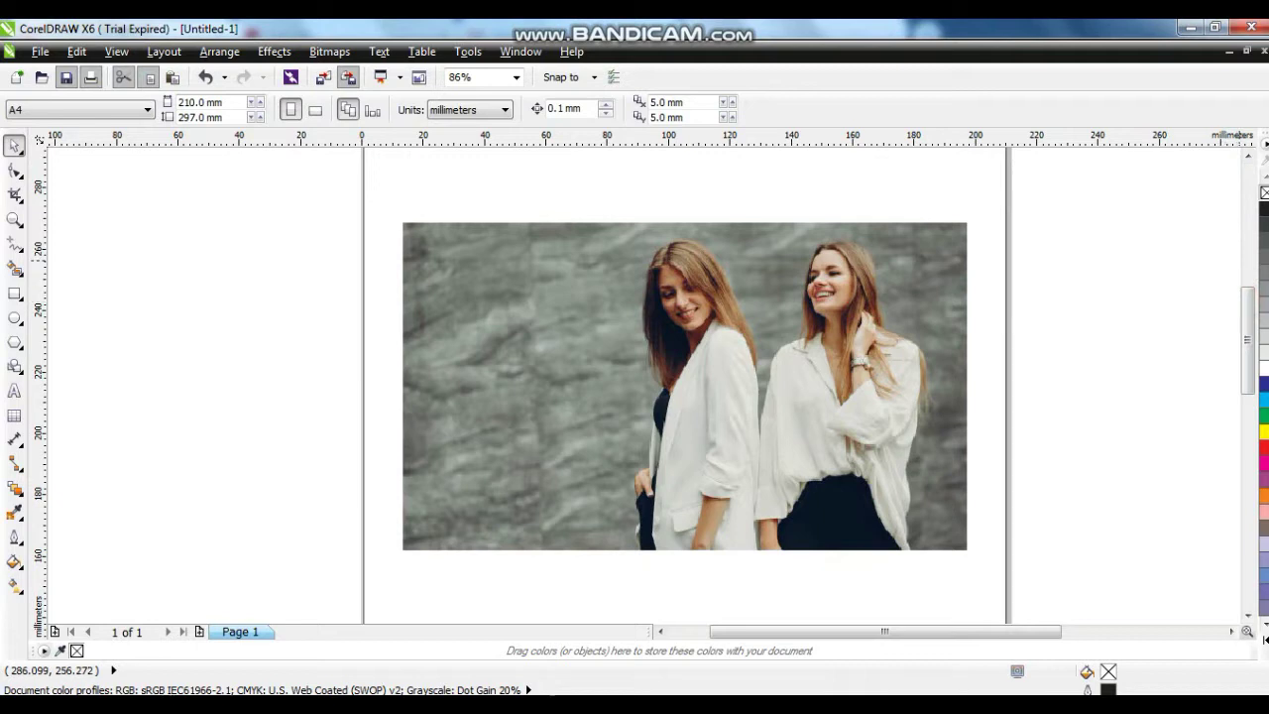
Move the clipped photo of the two women up about 12 mm, closer to the page's top edge
click(1247, 156)
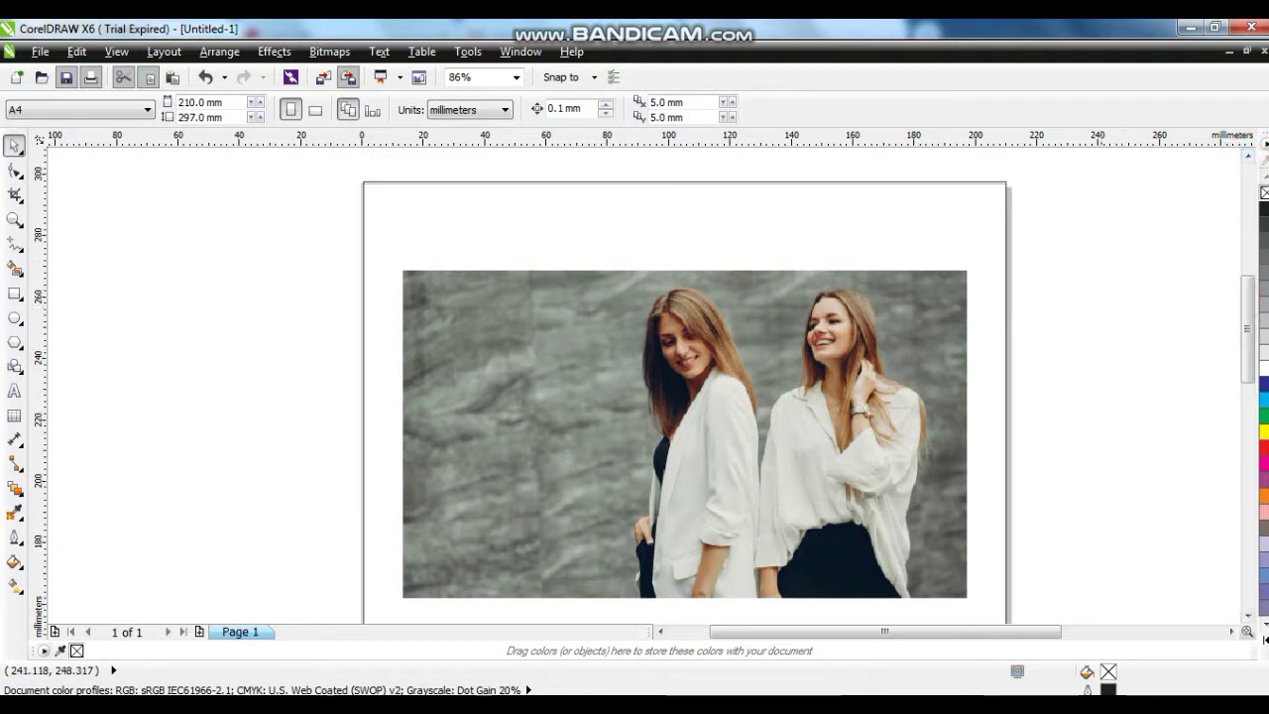
scroll(983, 336, down, 3)
click(864, 395)
drag(864, 394, 864, 378)
click(623, 353)
Draw a square about 96 mm wide from the page's upper right corner, overlapping the photo
click(15, 218)
drag(618, 234, 1104, 502)
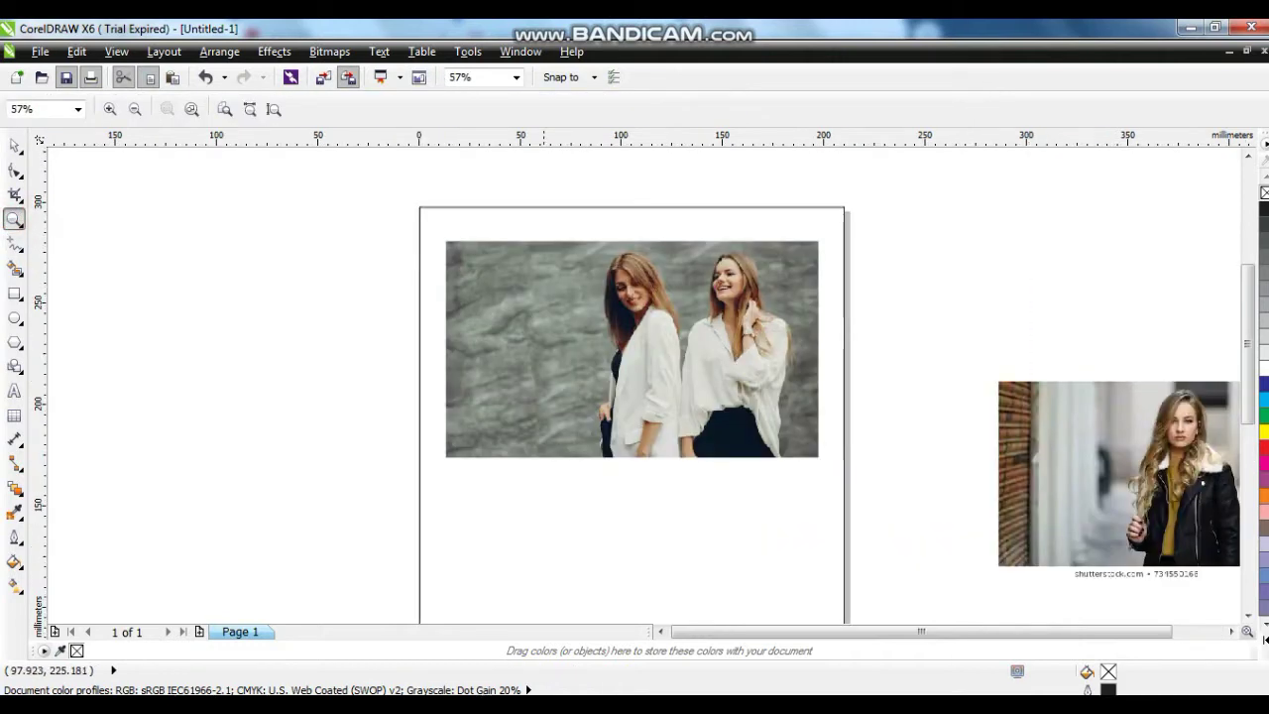
click(15, 293)
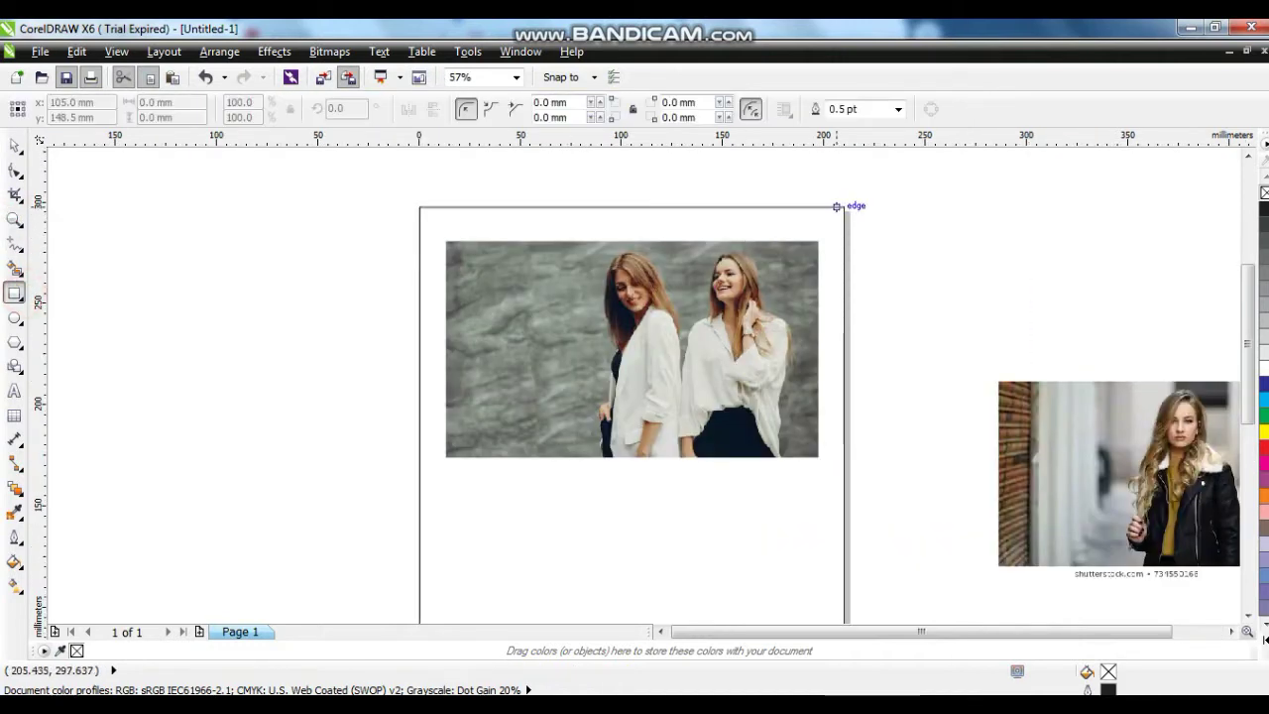
drag(842, 206, 648, 401)
click(14, 146)
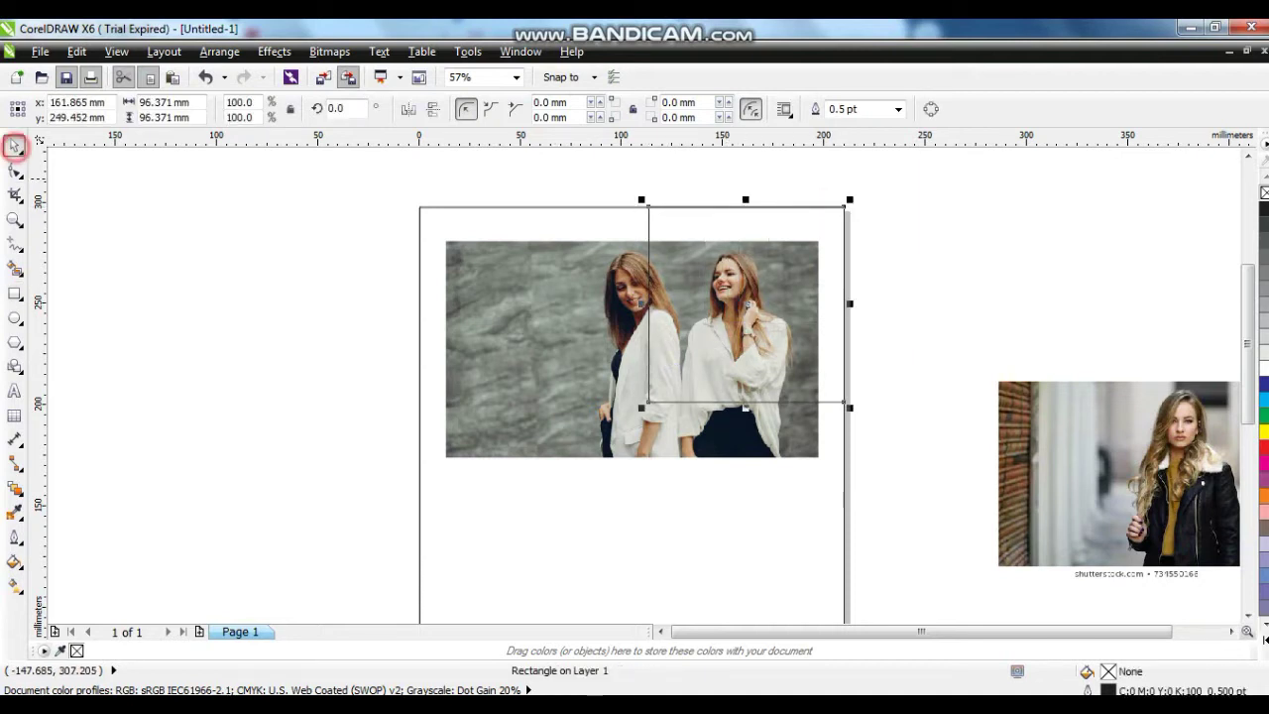
Fill the corner square with deep yellow (C:0 M:20 Y:100), place it behind the photo and remove its outline
click(1261, 639)
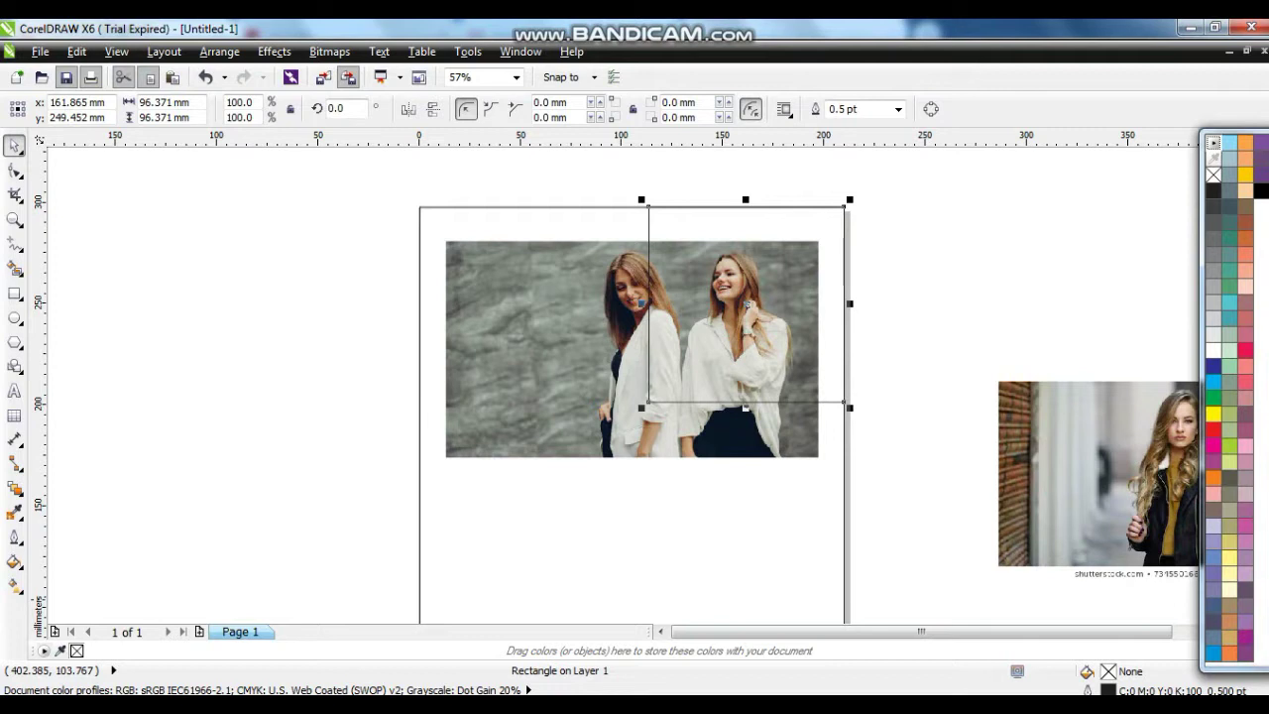
click(1244, 174)
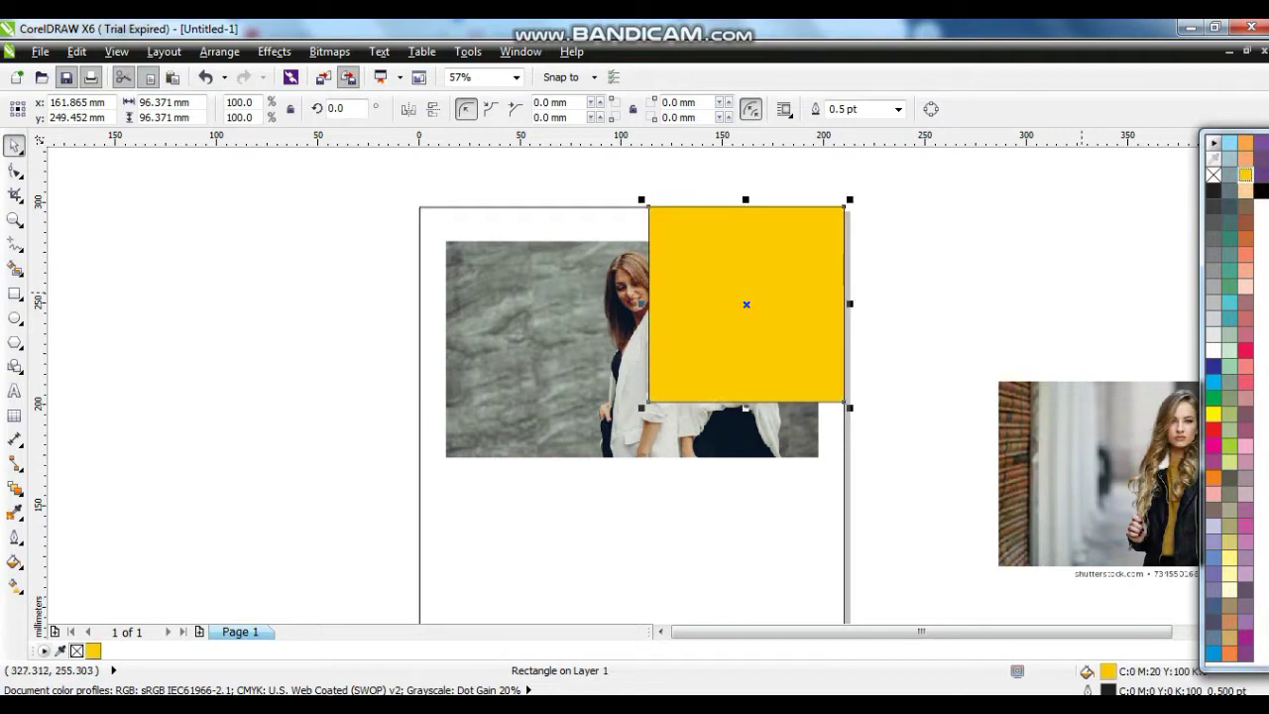
key(ctrl+Page_Down)
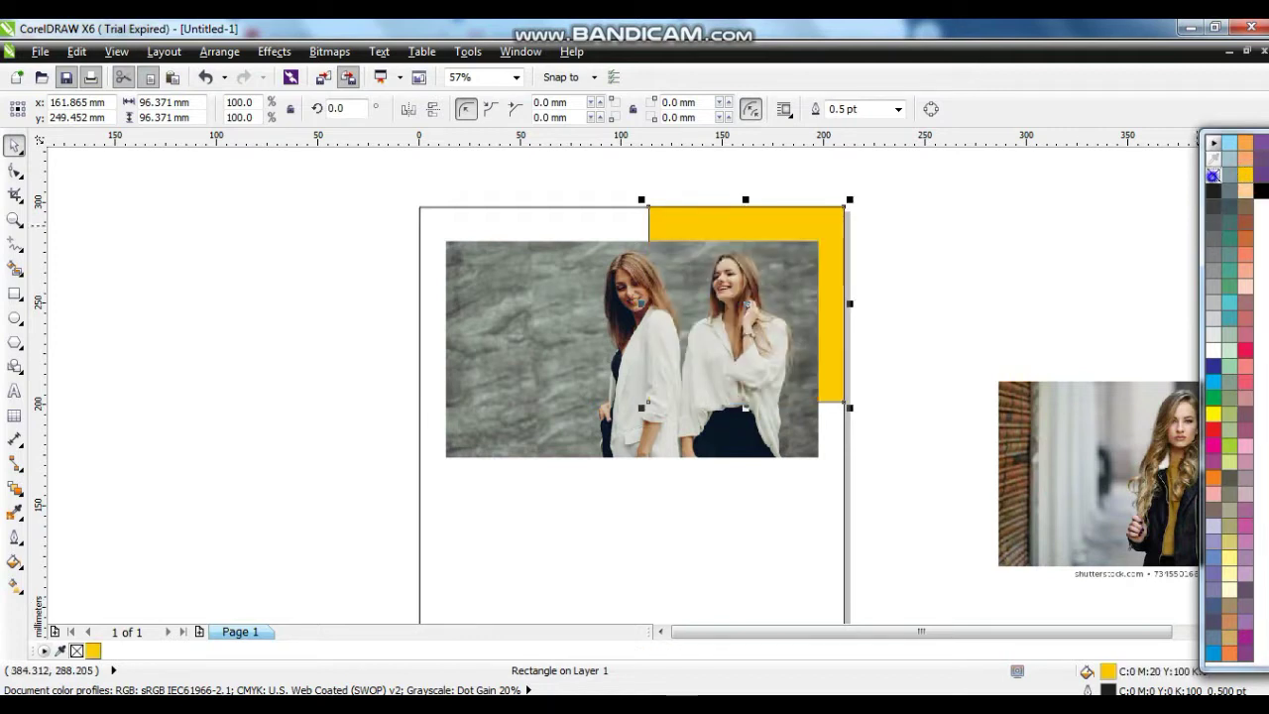
right_click(1213, 175)
click(1002, 235)
Raise the clipped photo about 5 mm further over the yellow square
drag(340, 212, 841, 514)
drag(761, 391, 761, 382)
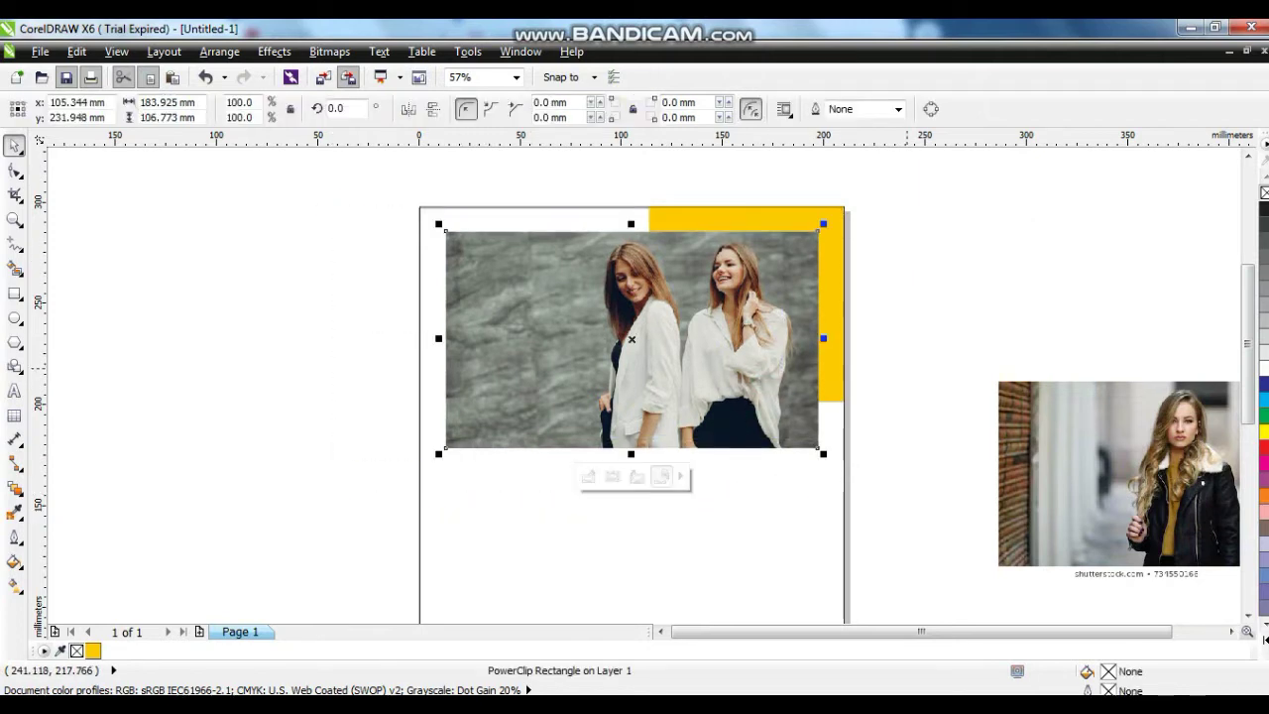
click(907, 369)
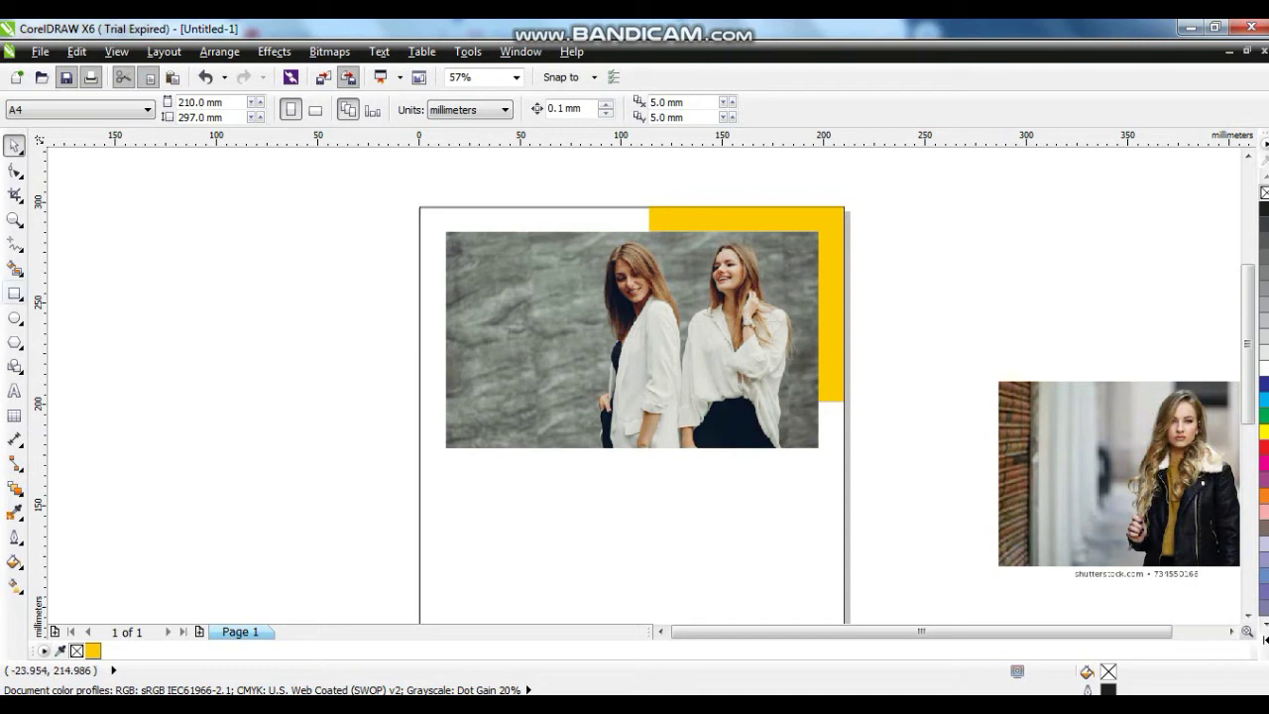
Draw a rectangle about 77 × 89 mm from the page's left edge over the photo, filled deep yellow without an outline
click(15, 293)
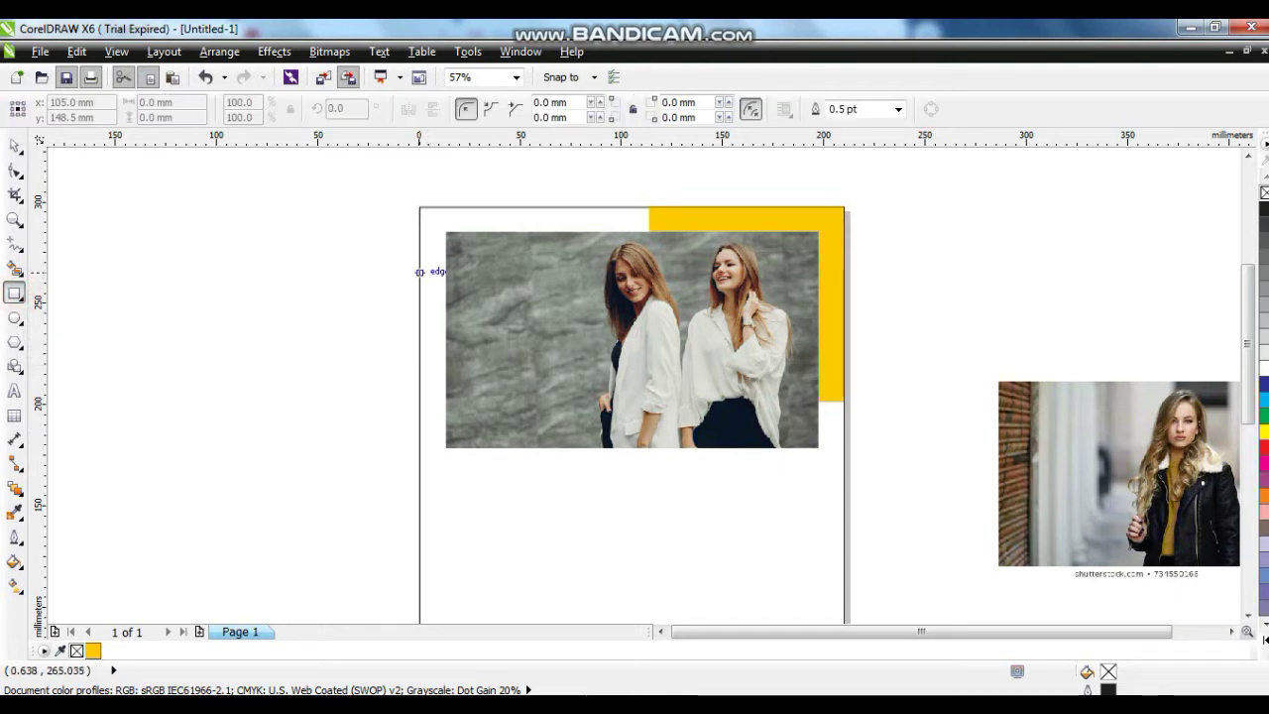
drag(420, 271, 576, 433)
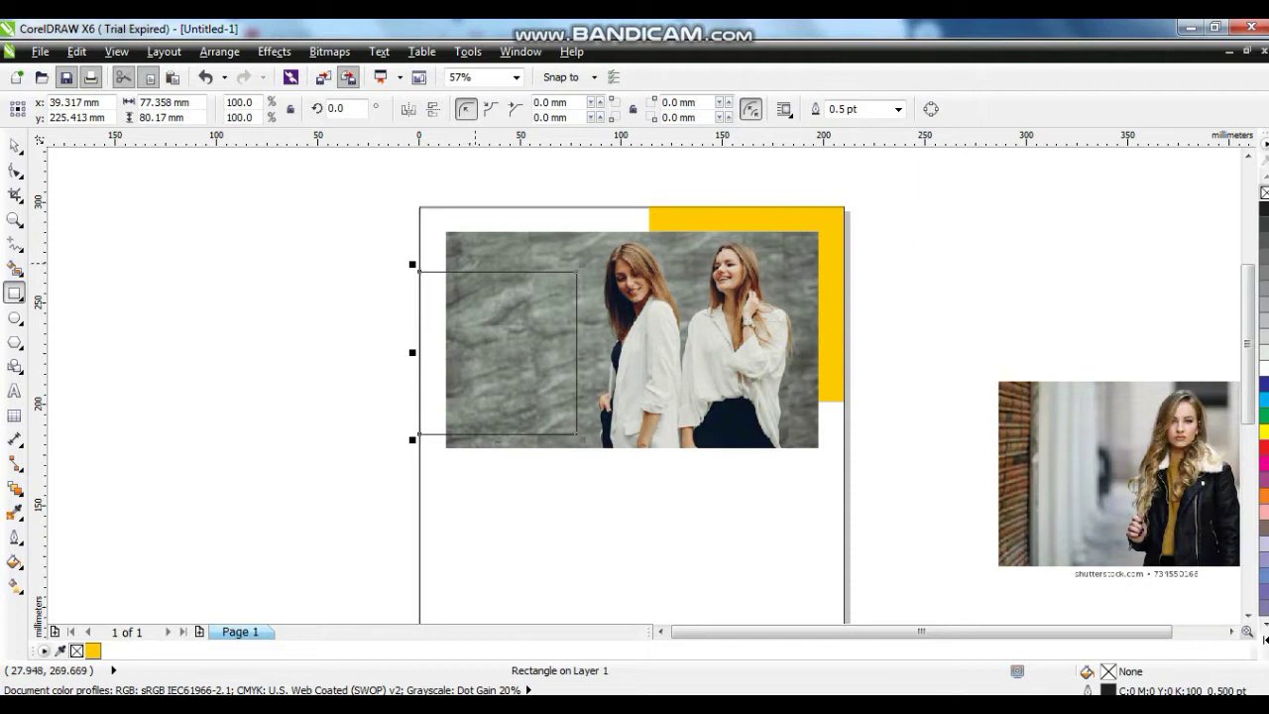
drag(497, 268, 498, 251)
click(14, 146)
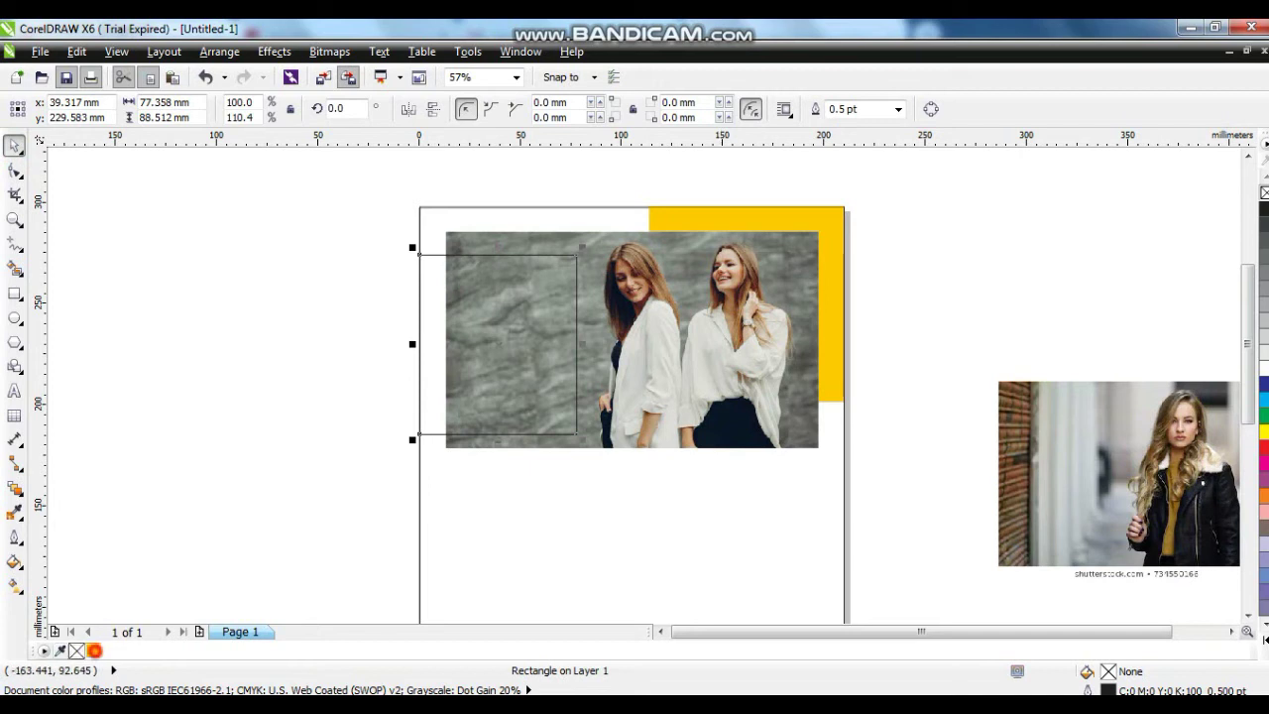
click(92, 650)
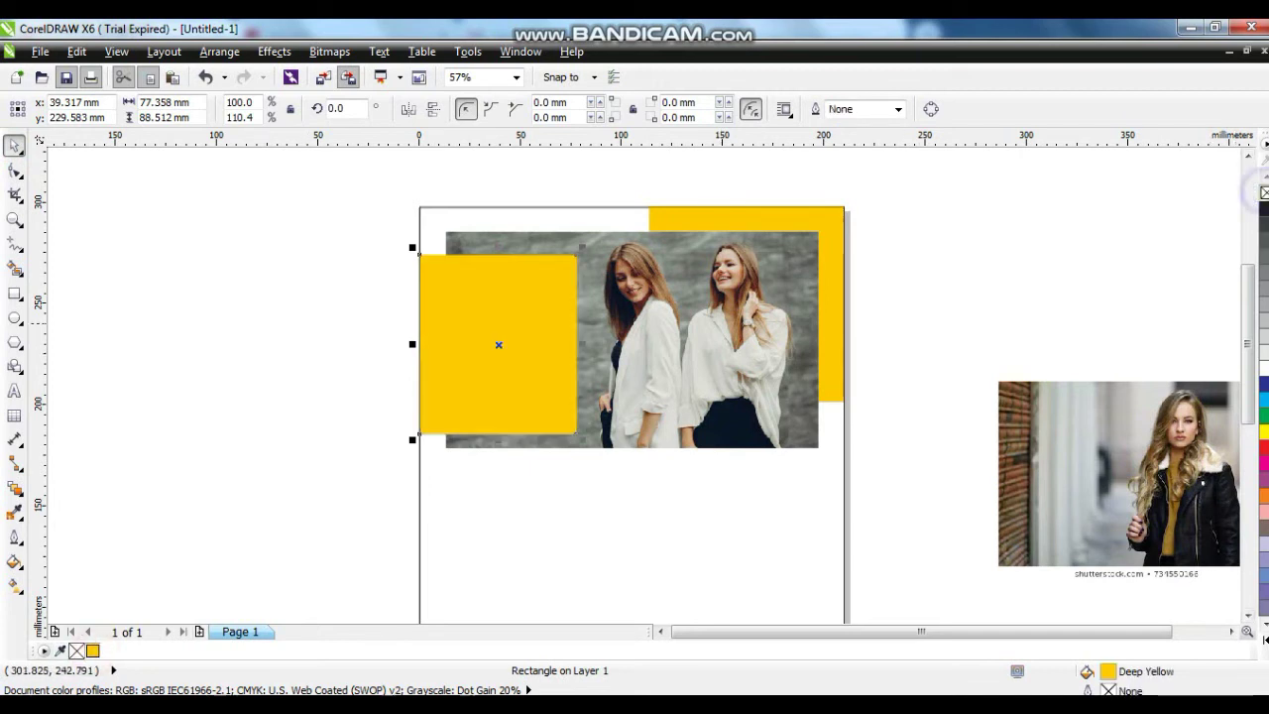
click(1005, 323)
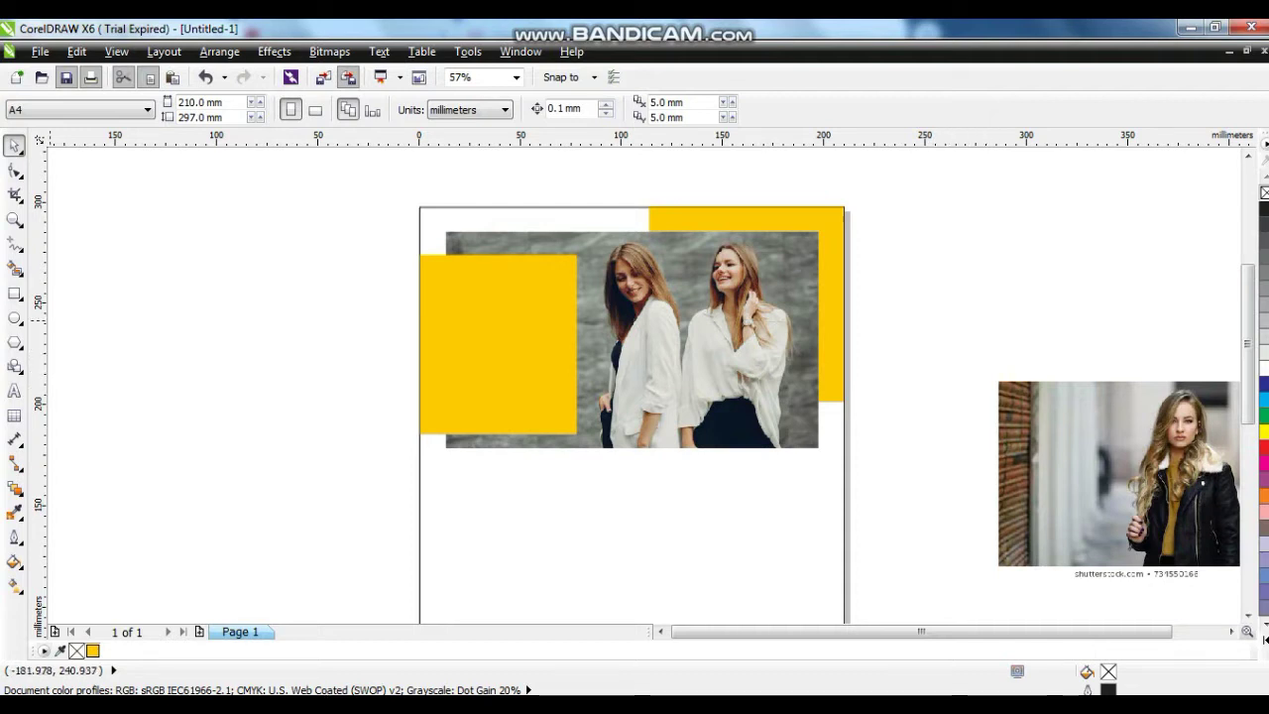
Draw a narrow rectangle about 13 × 48 mm in the photo's lower right corner, filled deep yellow without an outline
key(F6)
drag(817, 447, 791, 351)
click(13, 146)
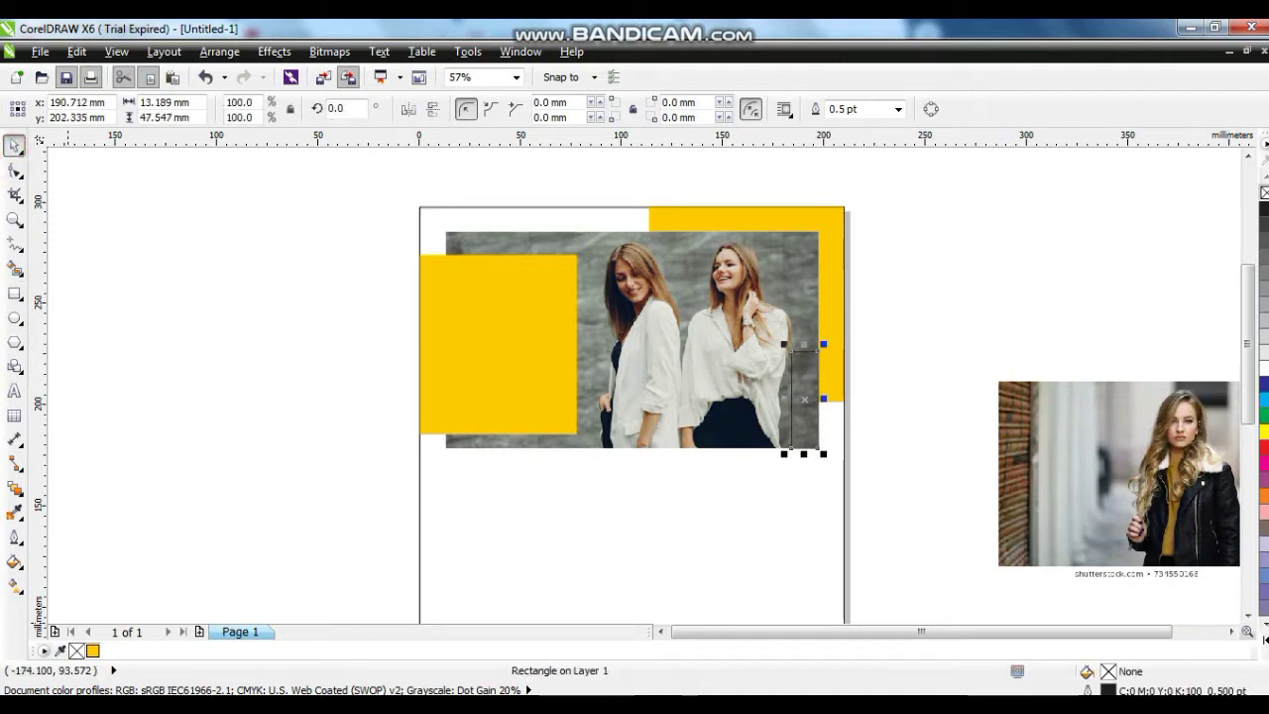
click(91, 651)
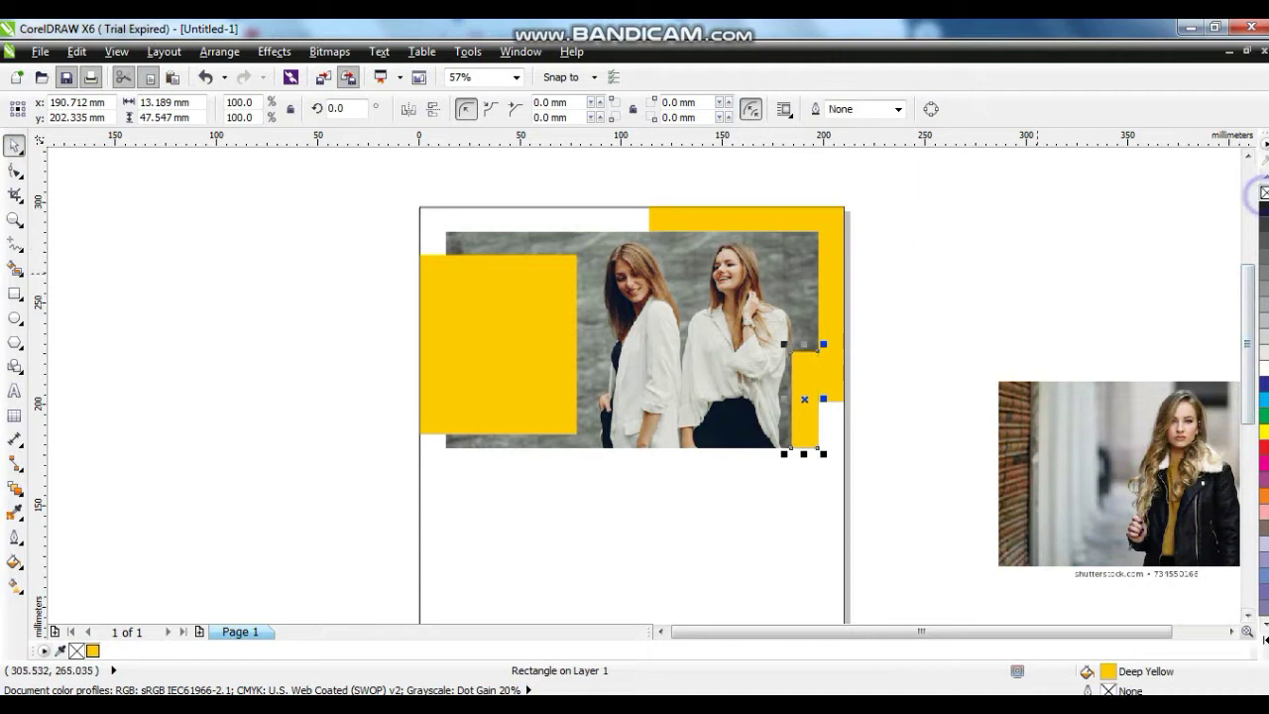
click(1036, 271)
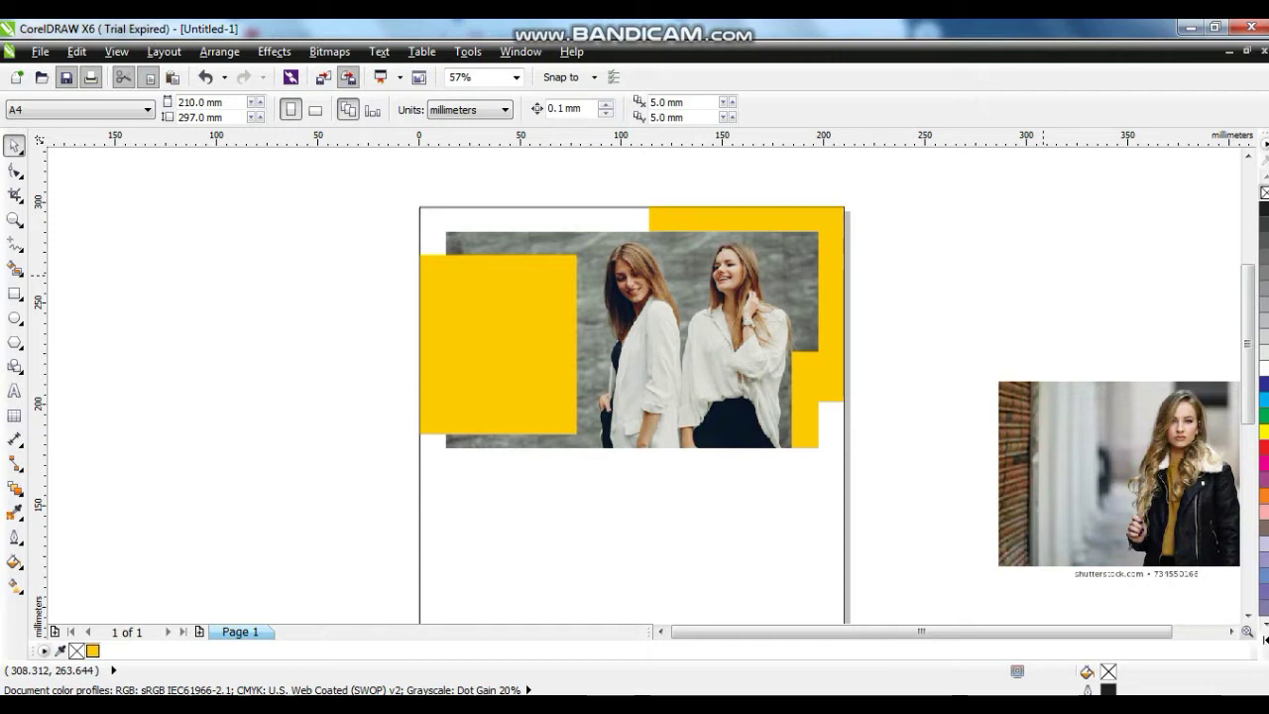
Draw a rectangle about 103 × 126 mm from the page's upper left corner, fill it with 30% black and send it behind the photo
click(15, 294)
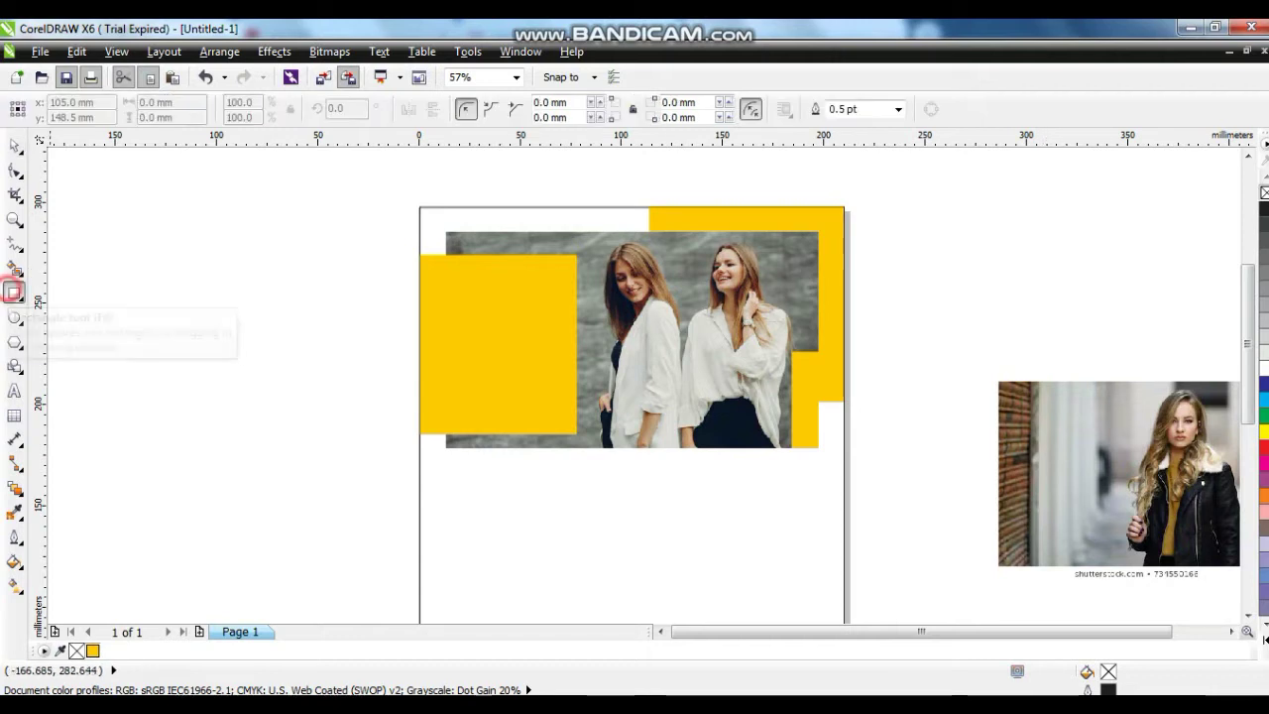
drag(419, 206, 629, 462)
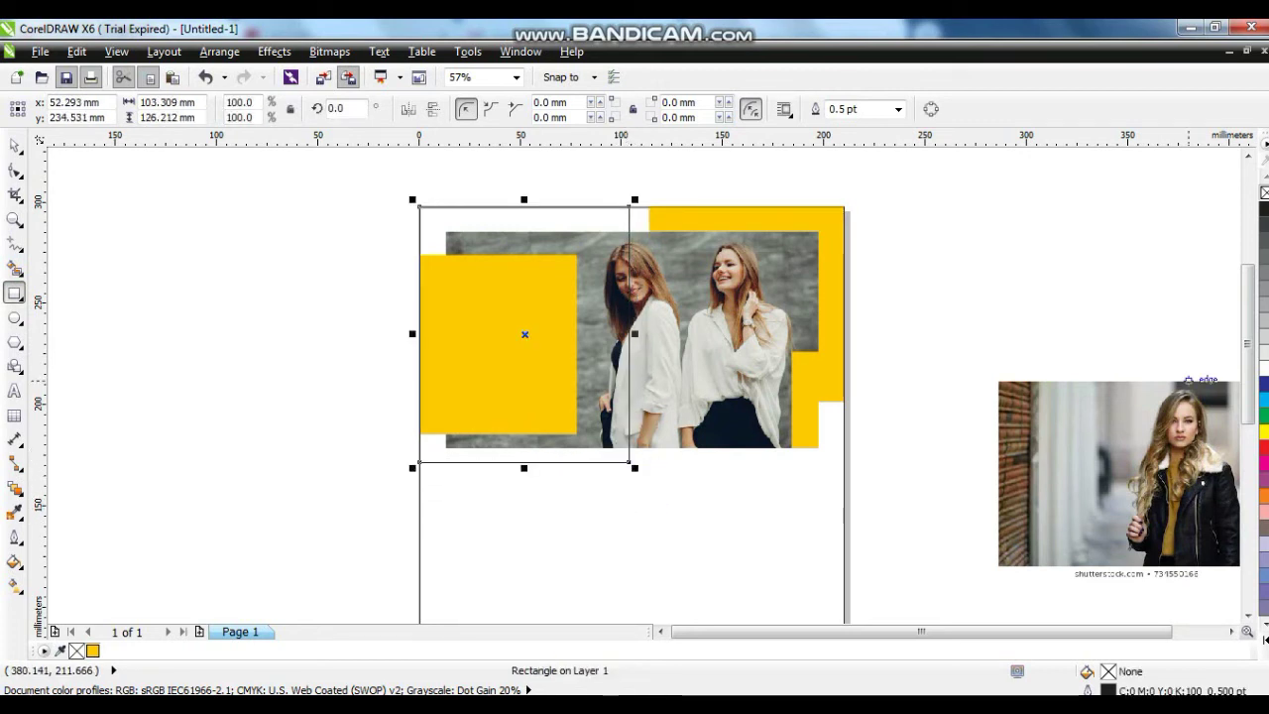
click(1263, 320)
key(shift+Page_Down)
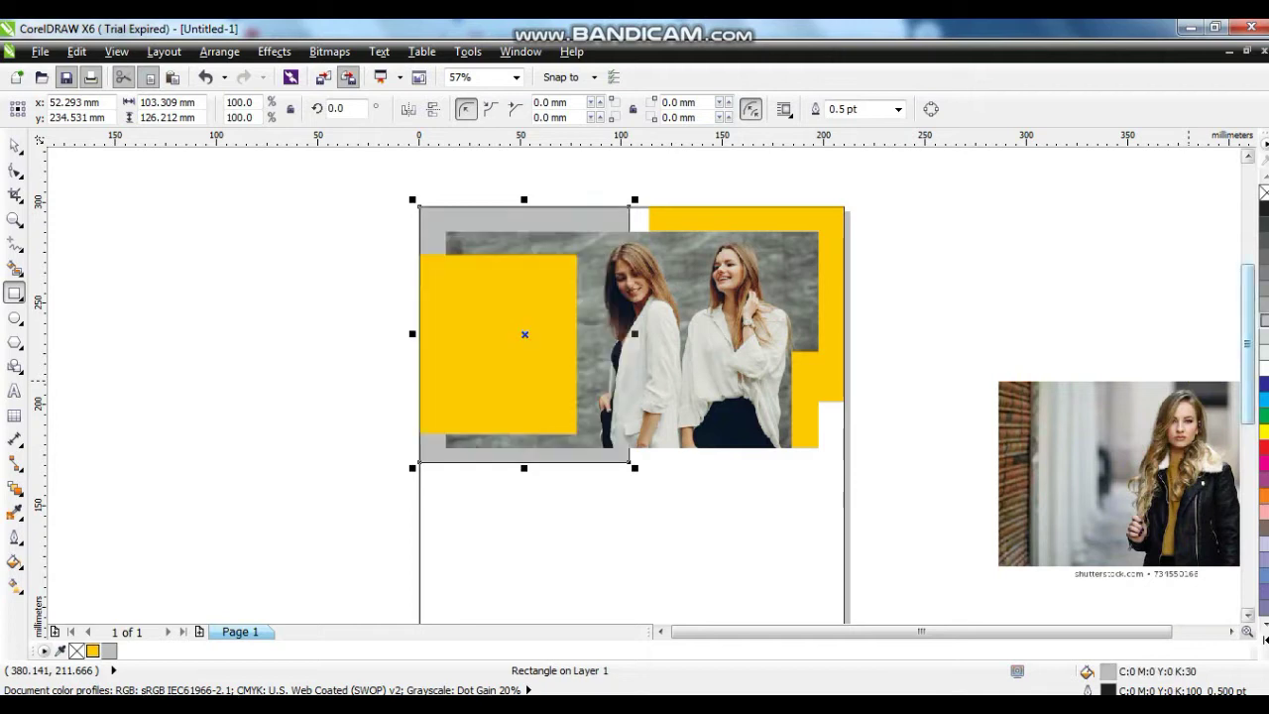
Remove the grey rectangle's outline, lighten its fill to 10% black and pull in its left and upper edges to about 97 × 119 mm
right_click(1262, 192)
click(14, 145)
click(1264, 349)
drag(412, 334, 425, 334)
drag(530, 201, 530, 213)
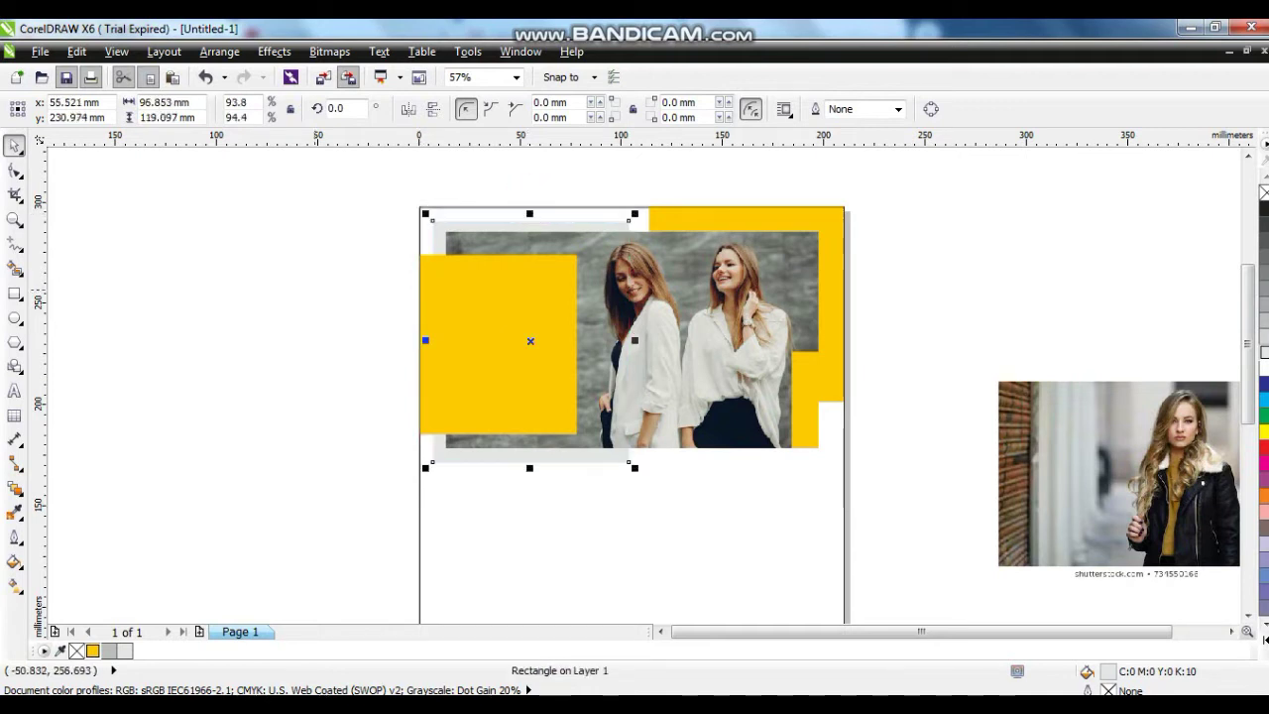
click(311, 288)
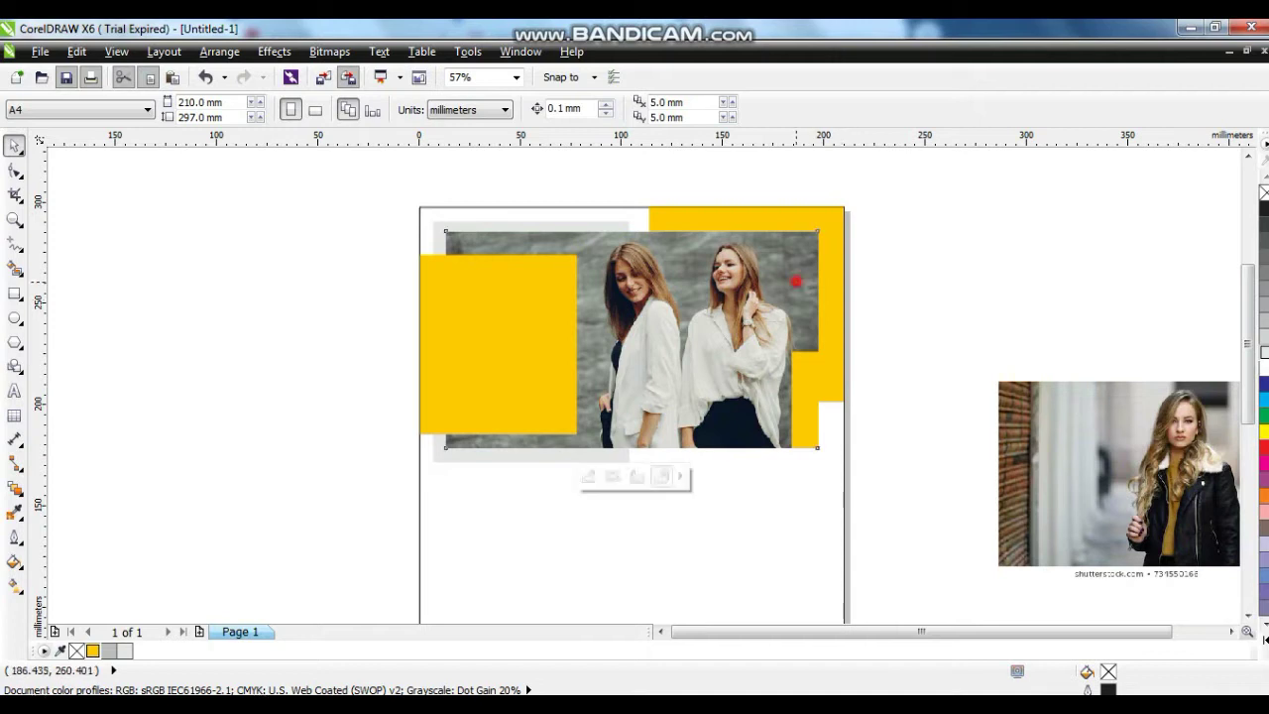
Enlarge the clipped photo proportionally to about 197 × 114 mm so it reaches the page's right edge
click(815, 342)
drag(821, 452, 843, 462)
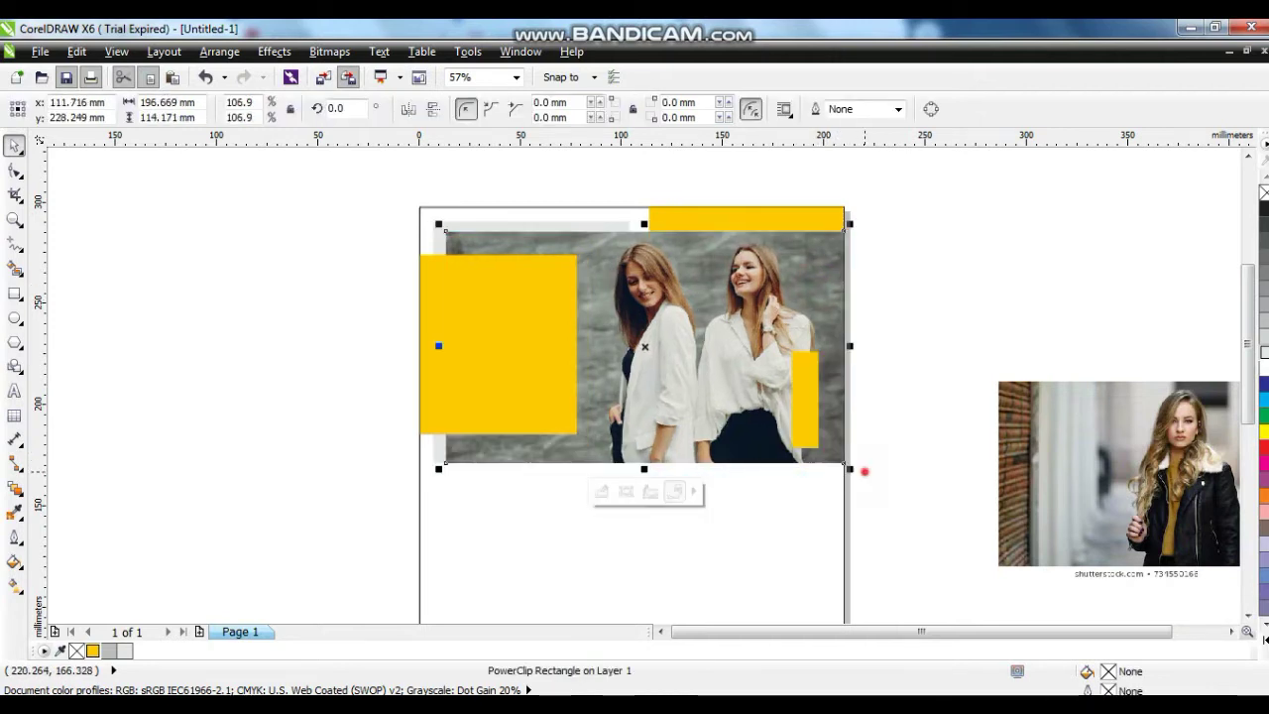
click(864, 471)
Move the narrow yellow rectangle into the enlarged photo's lower right corner, aligned with the photo's edges
drag(803, 401, 828, 402)
shift+click(802, 315)
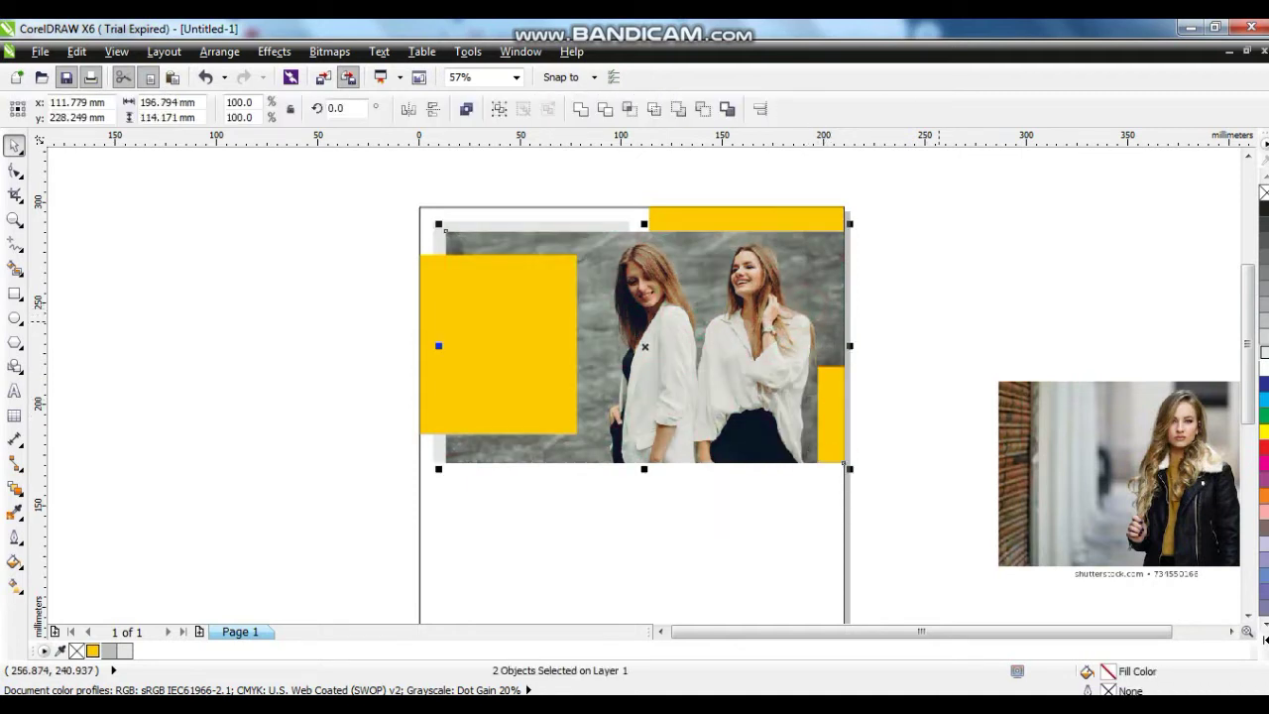
click(937, 320)
Draw a rectangle about 88 × 117 mm in the blank lower left area of the page
scroll(937, 320, down, 2)
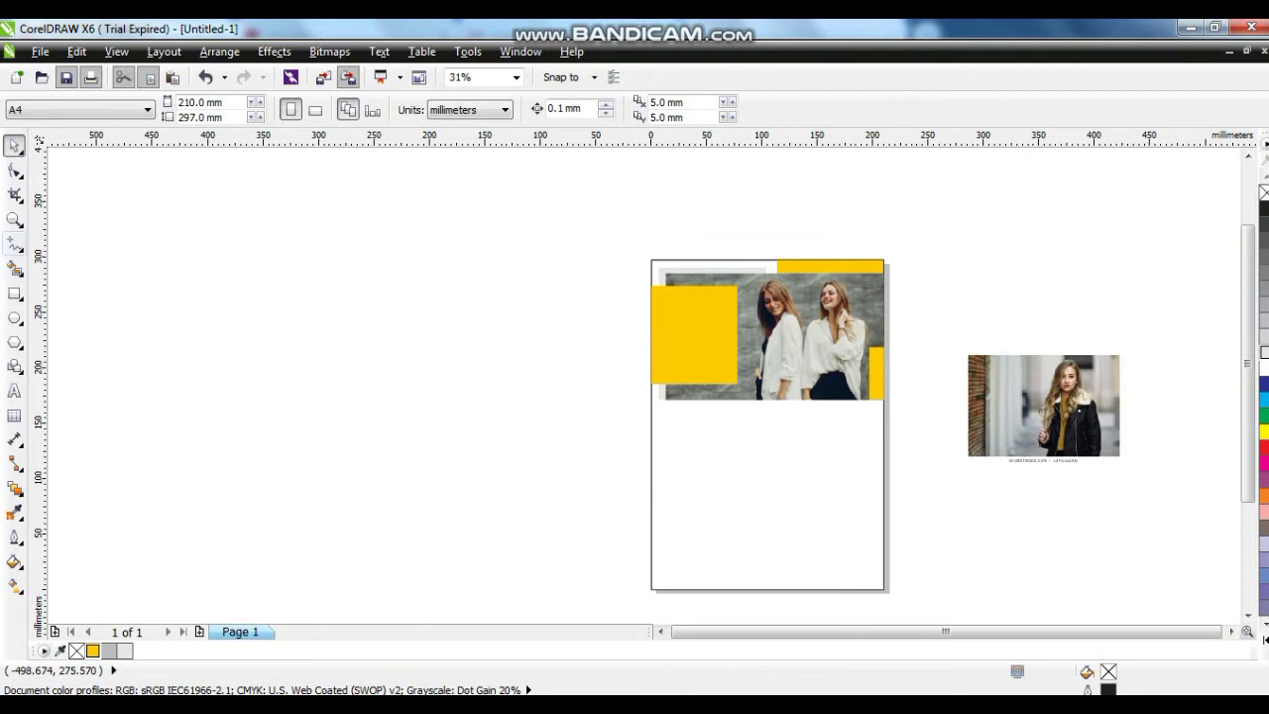
click(15, 270)
click(15, 219)
mouse_move(612, 238)
mouse_down()
mouse_move(1049, 539)
mouse_move(611, 238)
mouse_up()
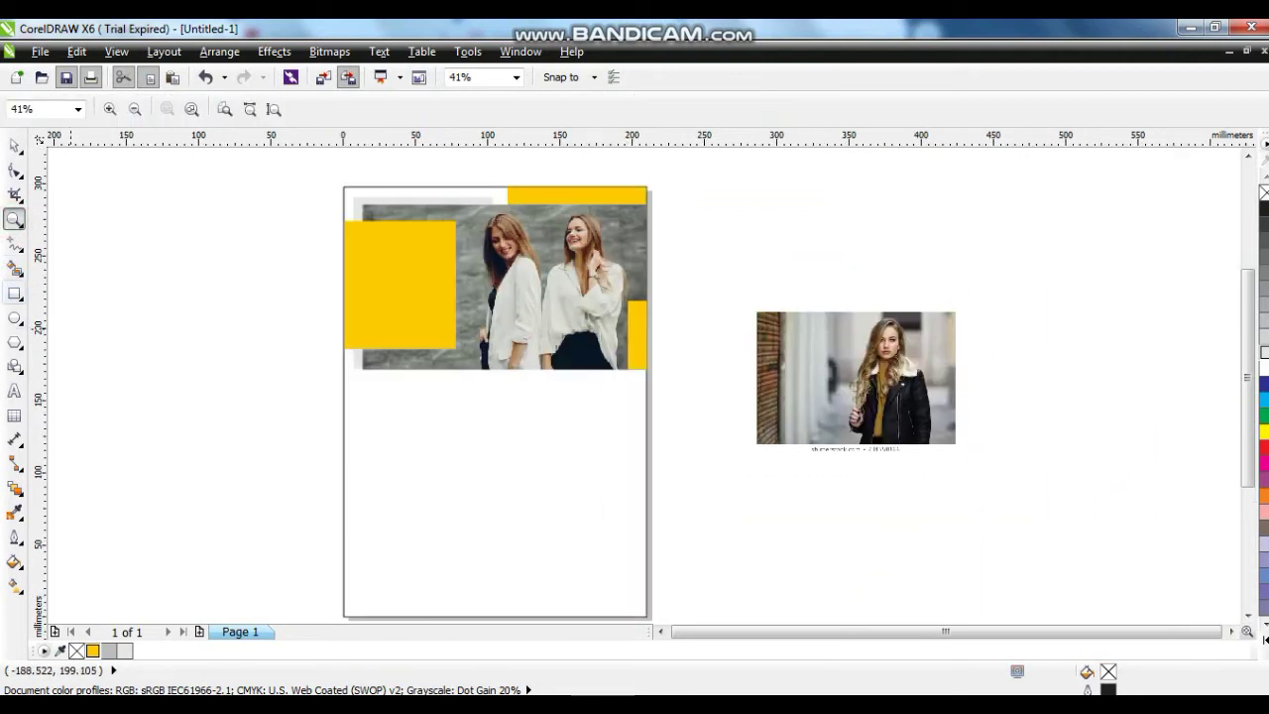
key(F6)
drag(367, 400, 493, 570)
key(space)
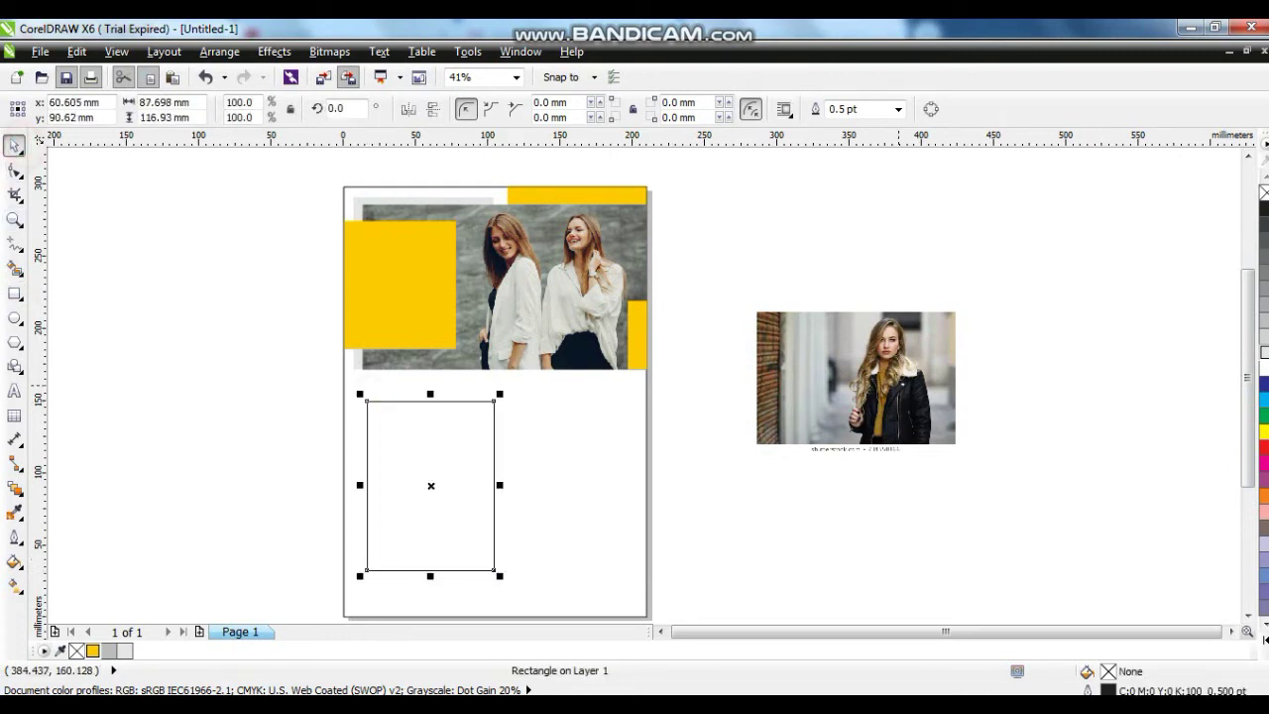
Clip the photo of the woman in the black jacket inside the new rectangle
click(854, 376)
right_click(842, 329)
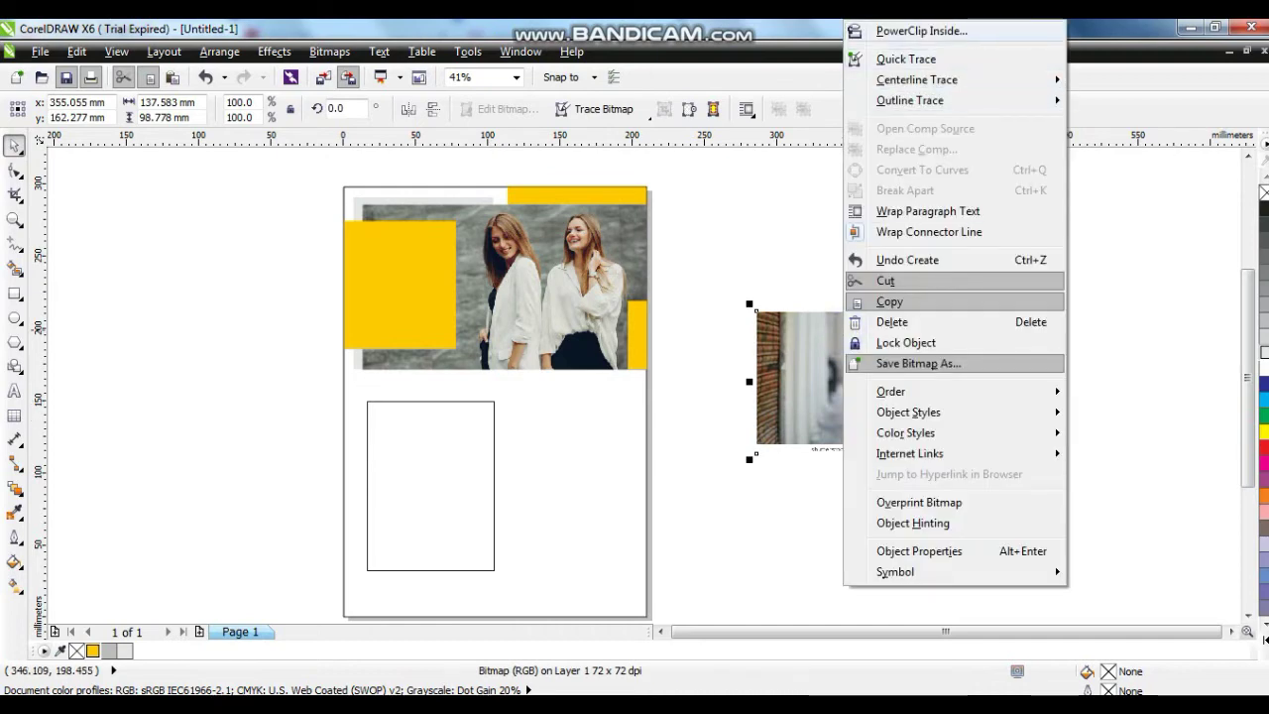
key(Escape)
key(Escape)
drag(843, 329, 492, 402)
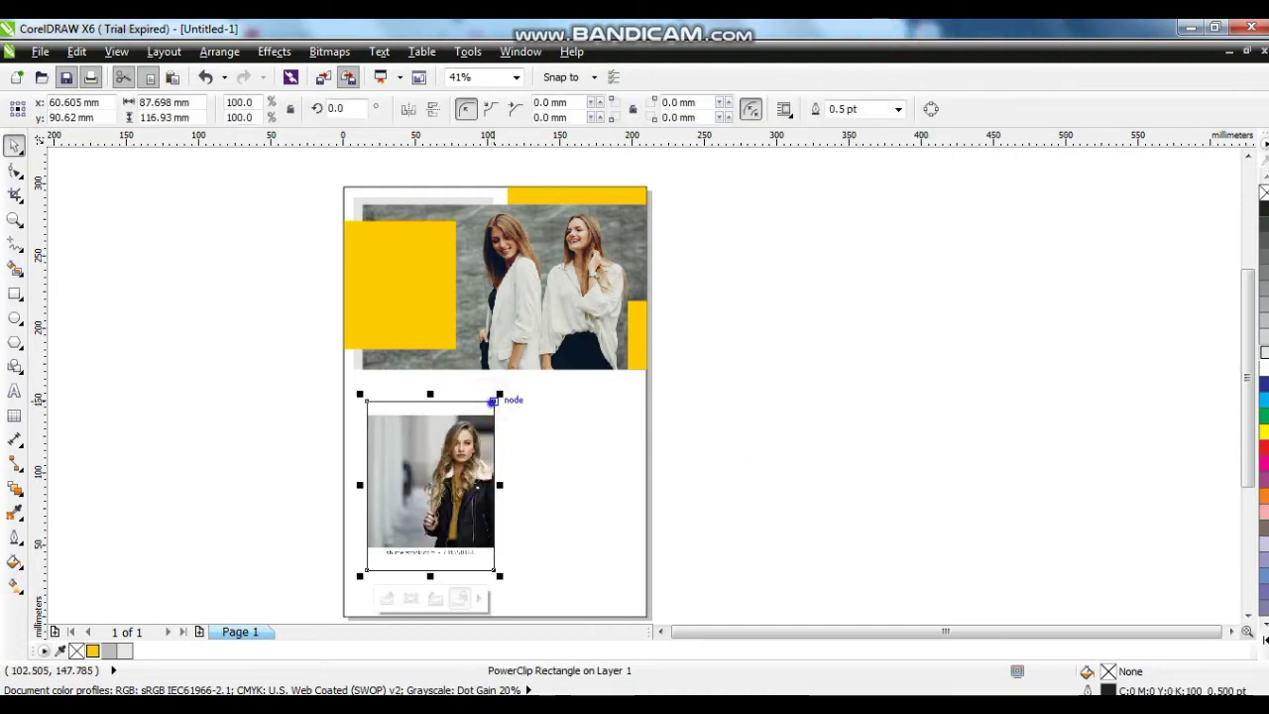
Enlarge the portrait inside its frame to about 189 × 135 mm, position it to fill the frame, and remove the frame's outline
right_click(492, 403)
click(560, 100)
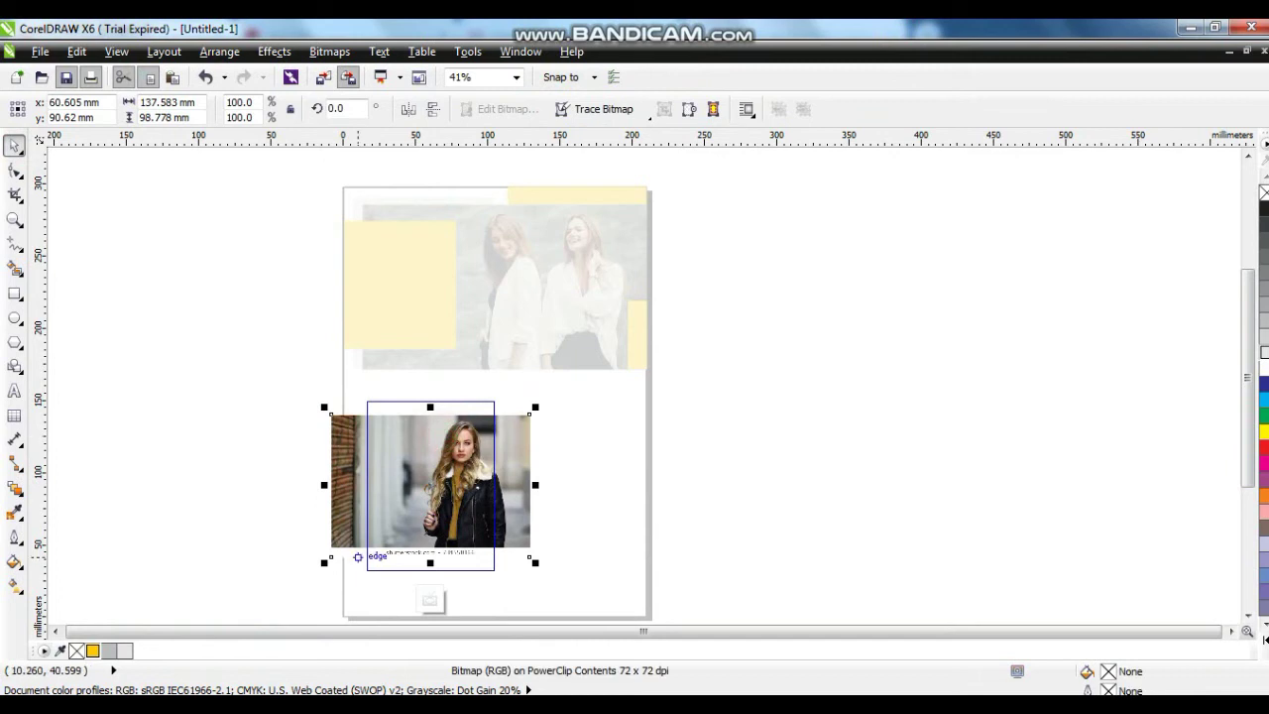
click(322, 560)
drag(324, 561, 240, 560)
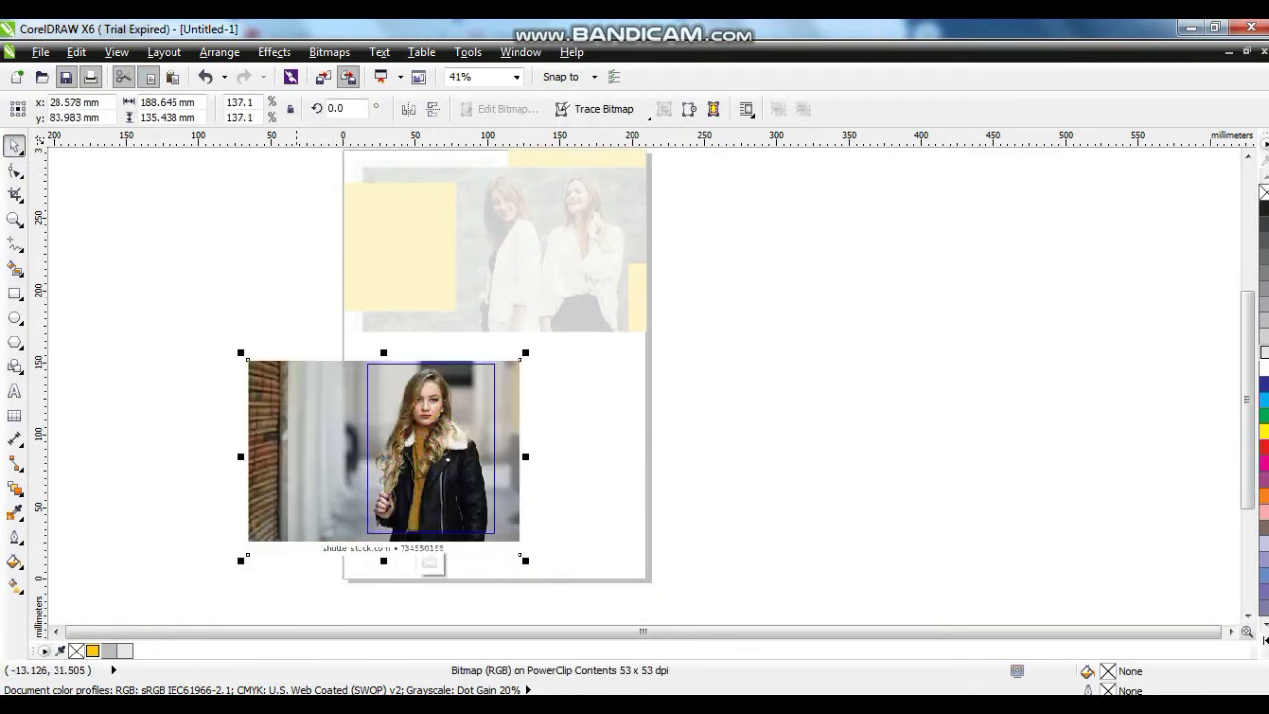
right_click(461, 526)
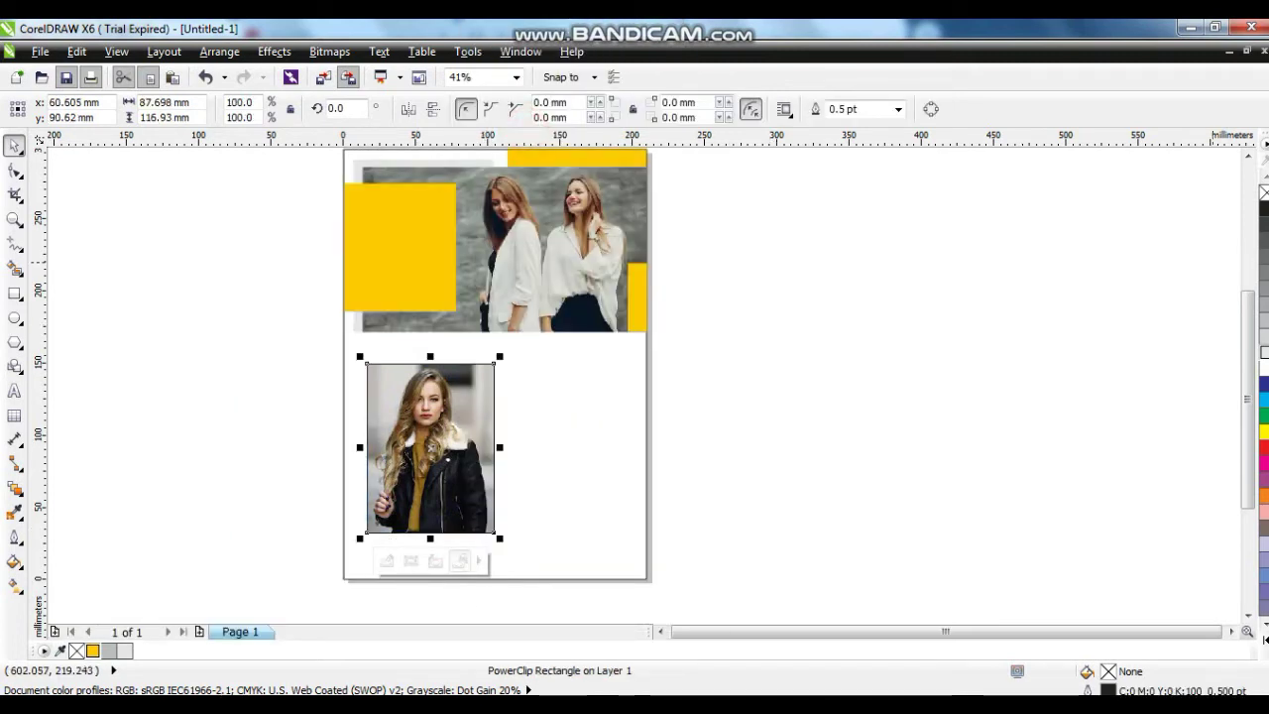
click(1158, 353)
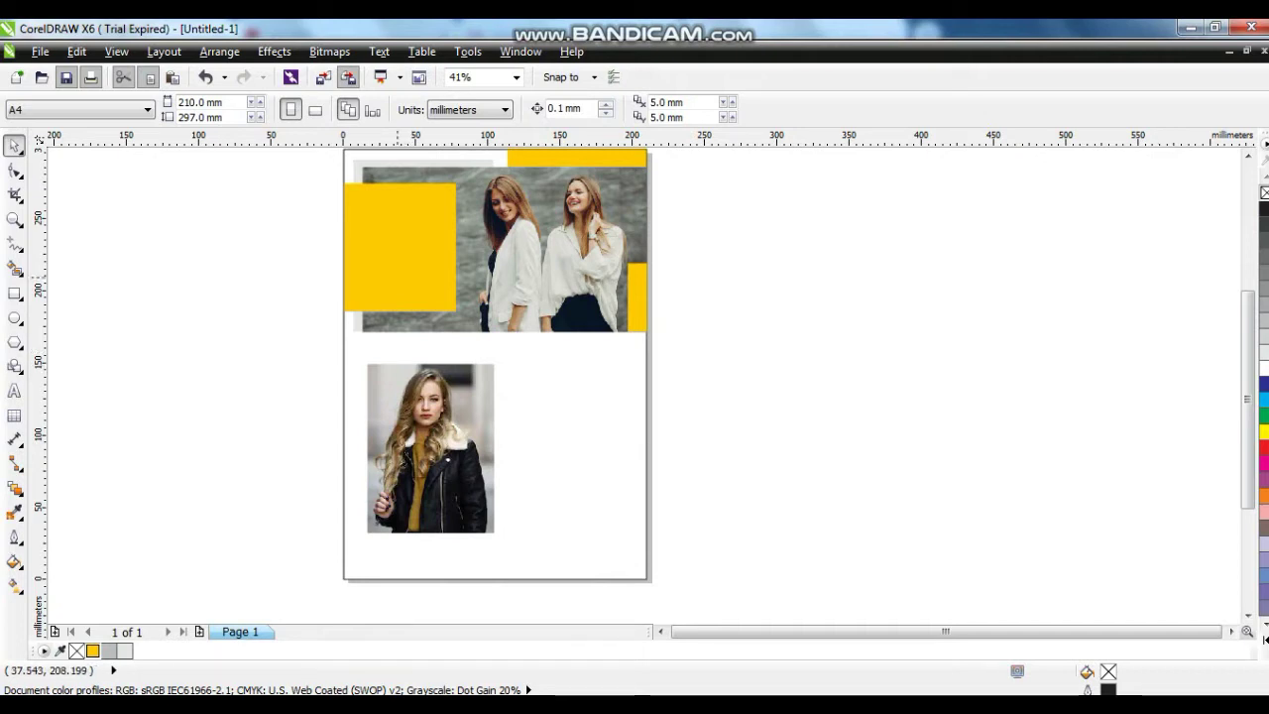
Draw a rectangle about 105 × 151 mm around the portrait below the main photo, and align the portrait with its left edge
click(13, 292)
drag(363, 331, 514, 550)
key(space)
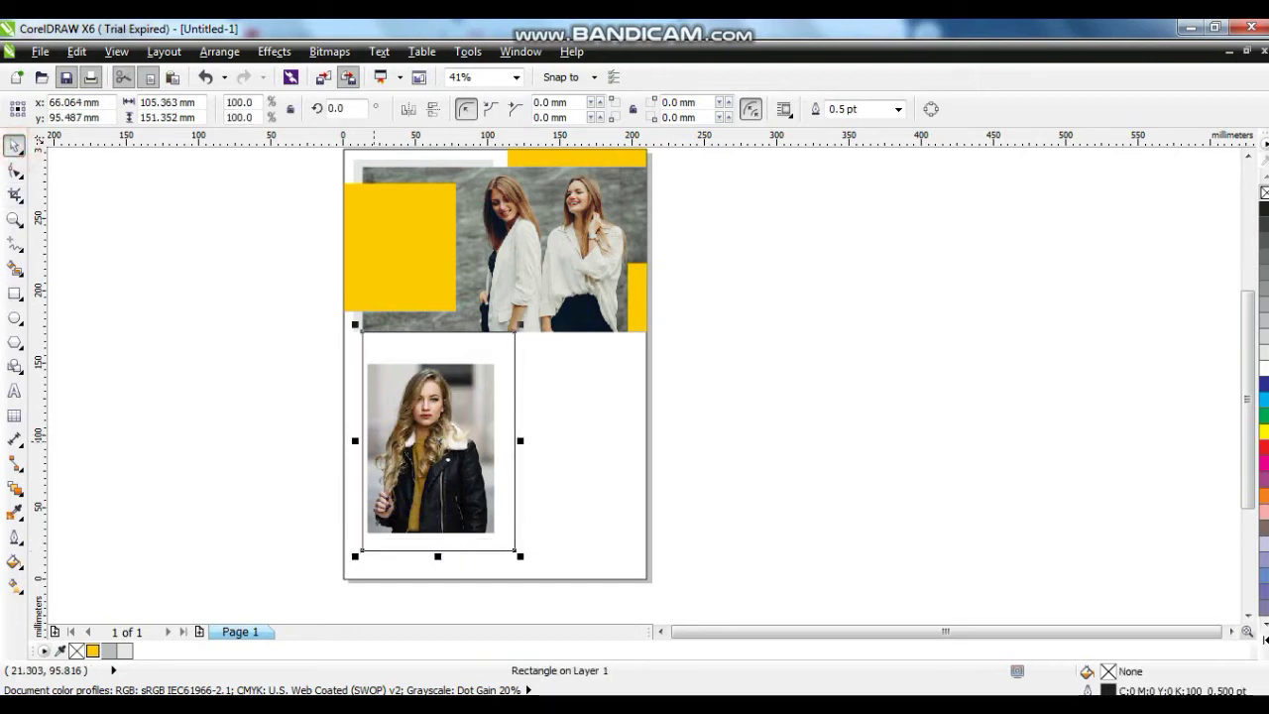
key(Escape)
drag(255, 351, 515, 540)
shift+click(514, 546)
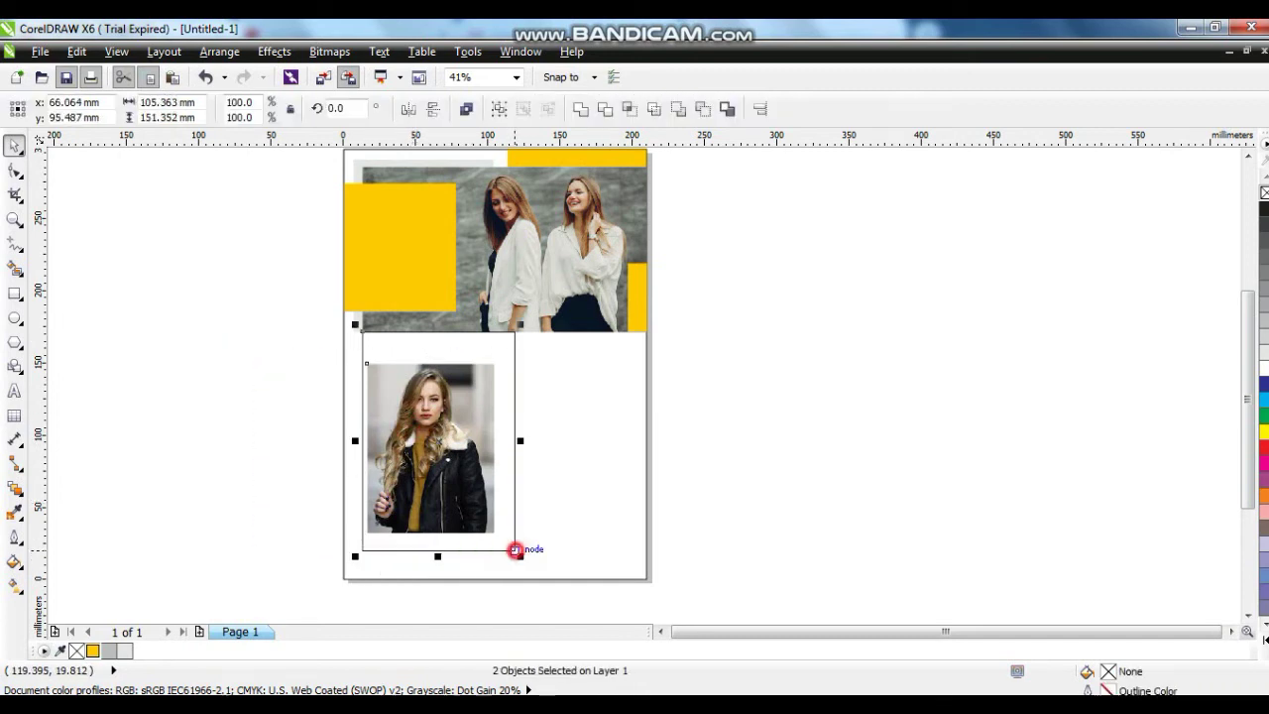
key(l)
click(777, 549)
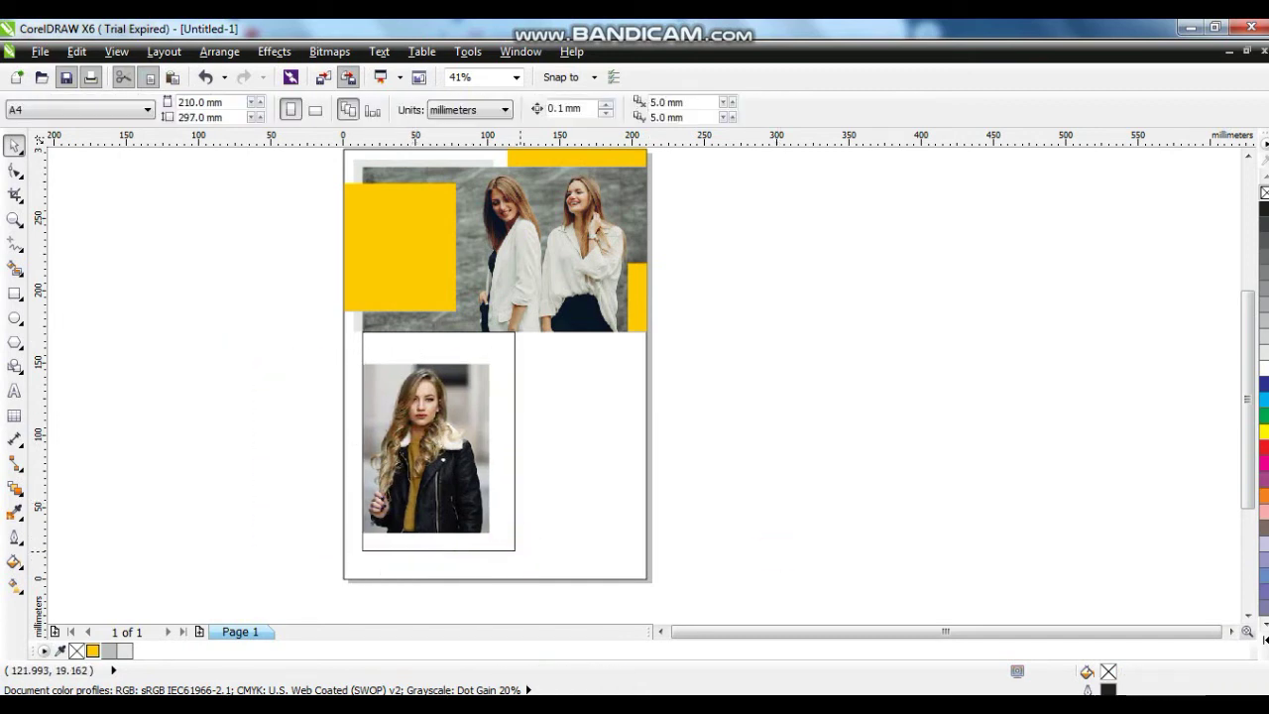
Fill the rectangle around the portrait with deep yellow, remove its outline and place it behind the portrait
click(515, 548)
click(92, 651)
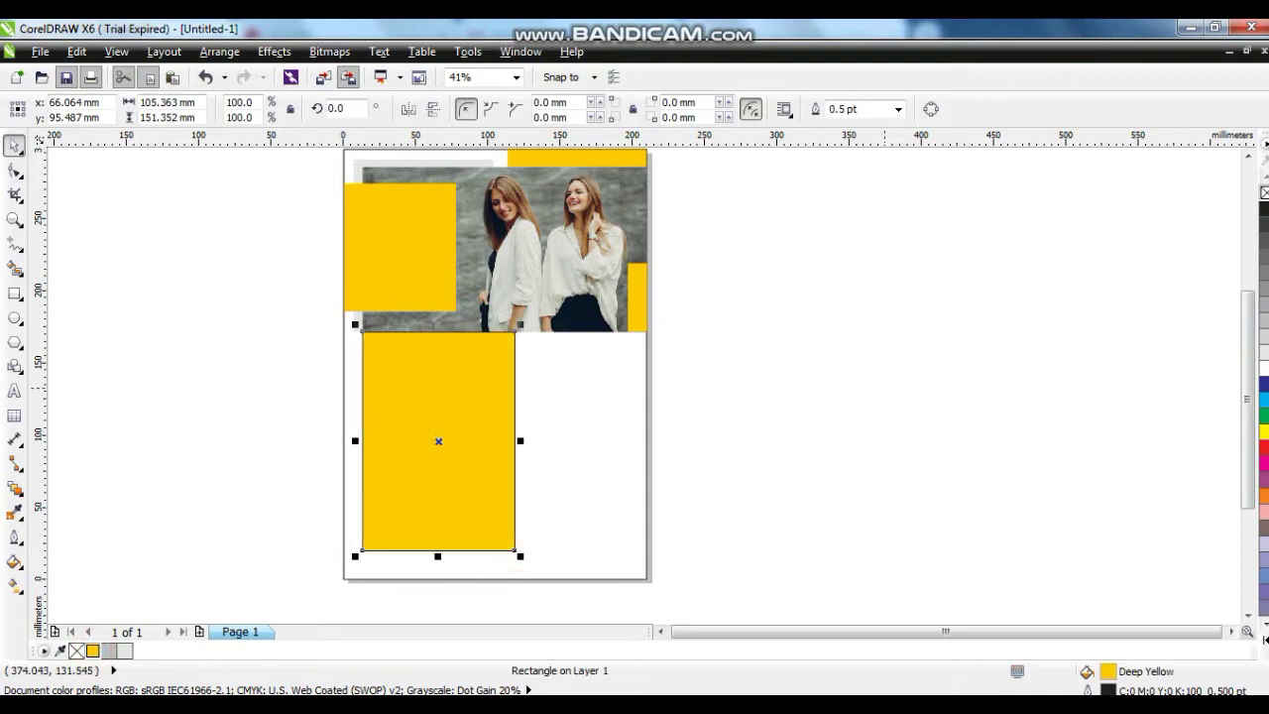
right_click(1263, 192)
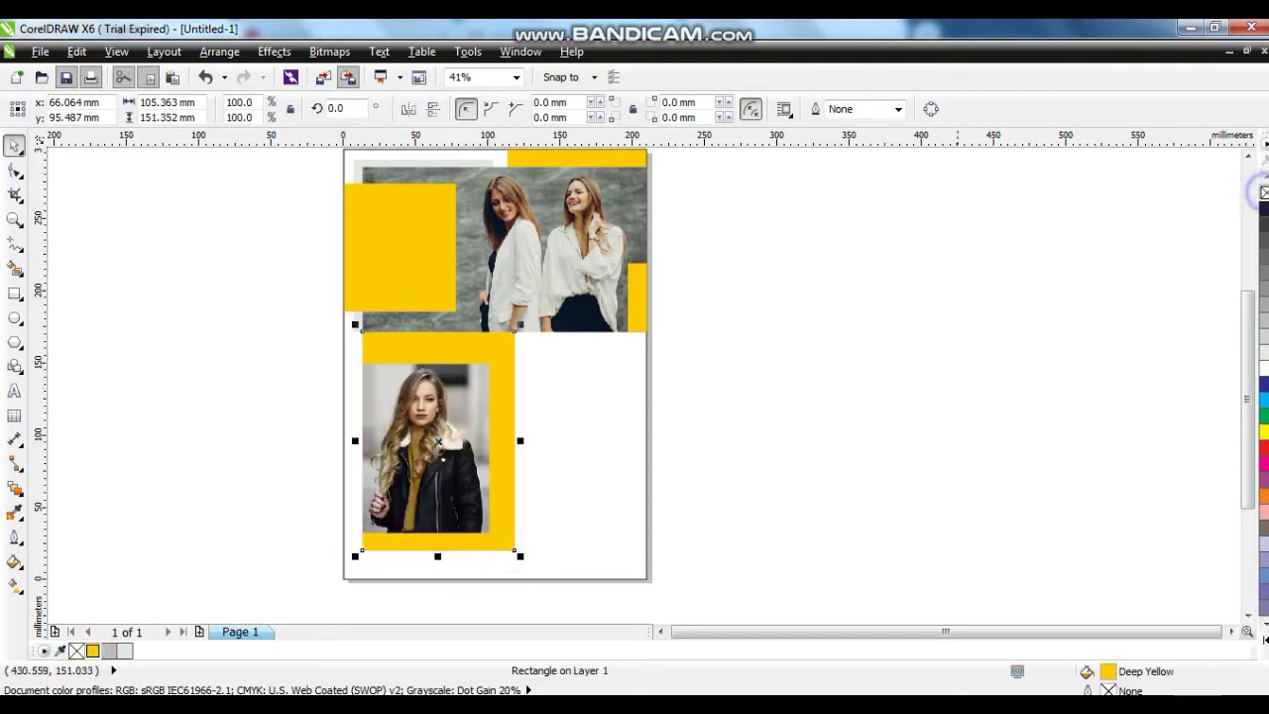
Raise the portrait slightly and shorten the yellow rectangle behind it from its lower edge
click(443, 453)
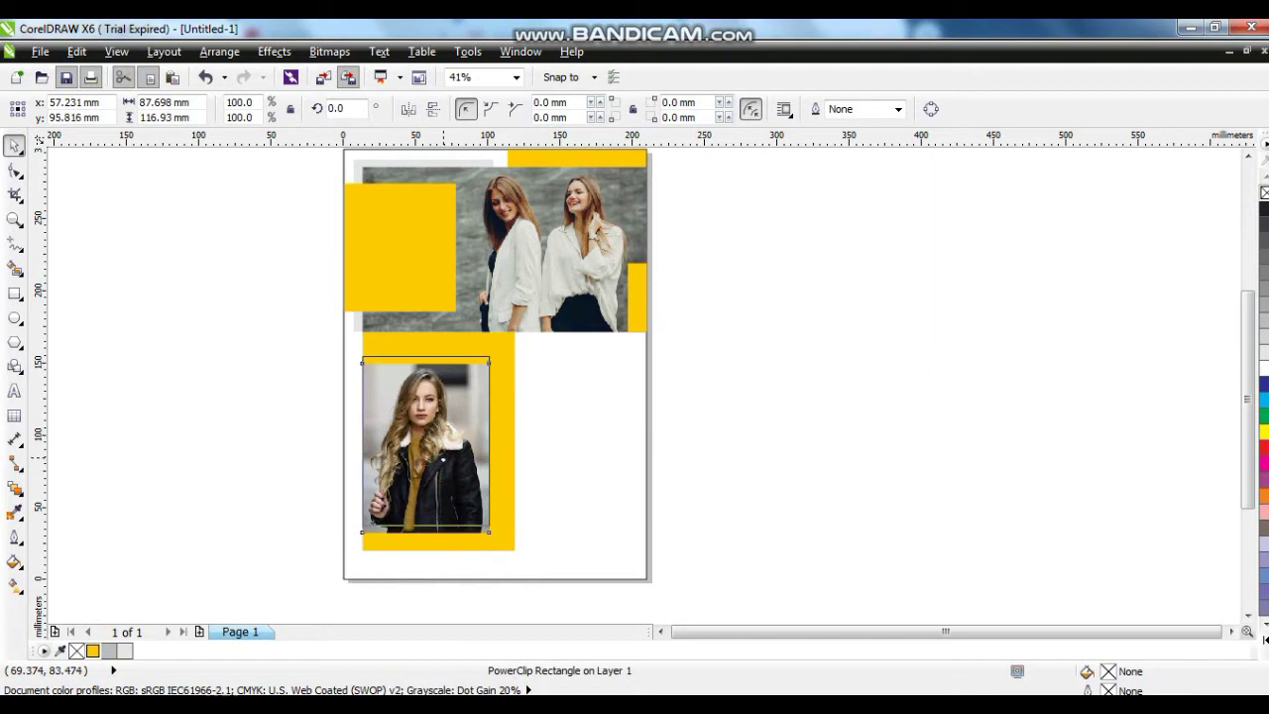
click(500, 536)
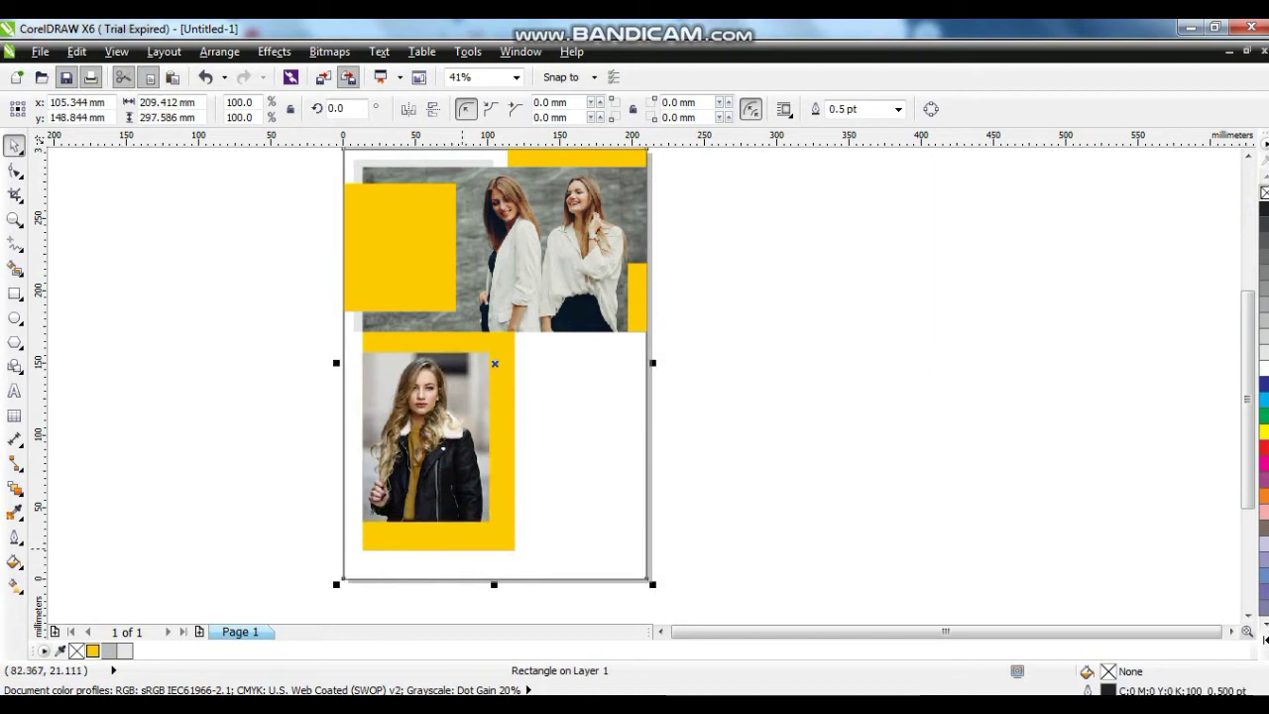
drag(437, 556, 437, 541)
click(277, 542)
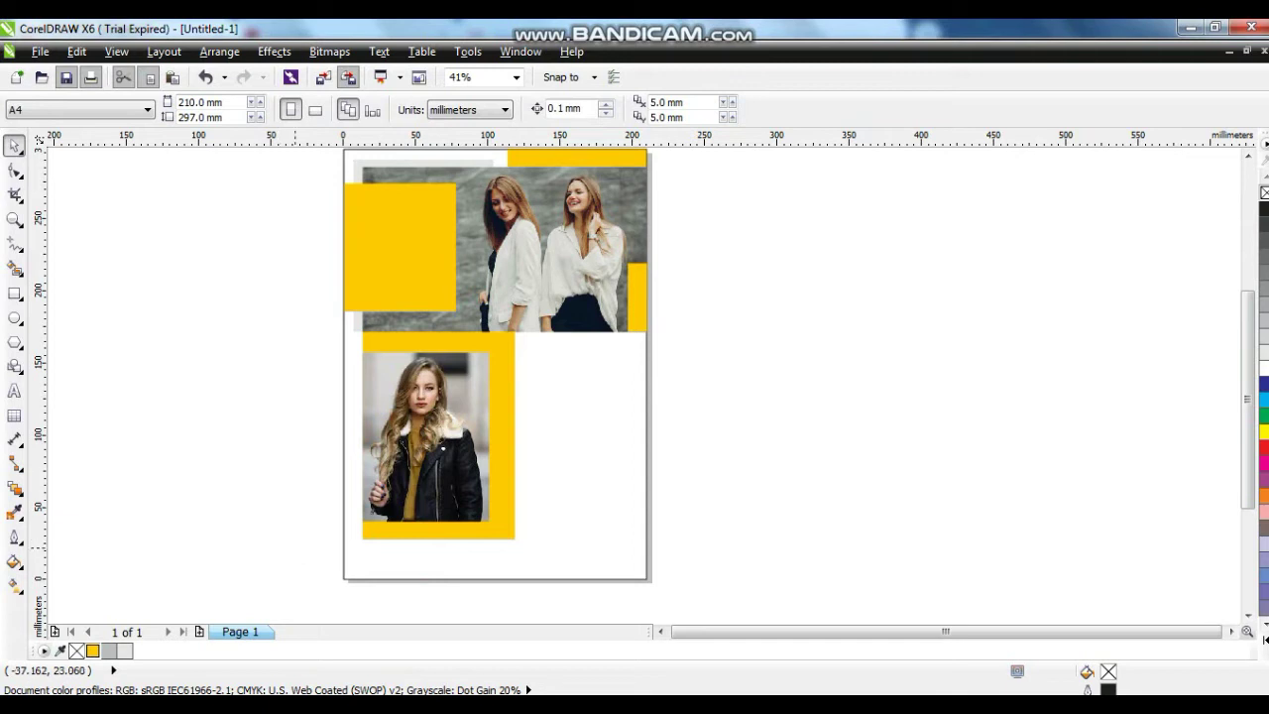
Extend the light grey rectangle down to the yellow block's lower edge, about 97 × 263 mm, and place it behind that block
click(354, 319)
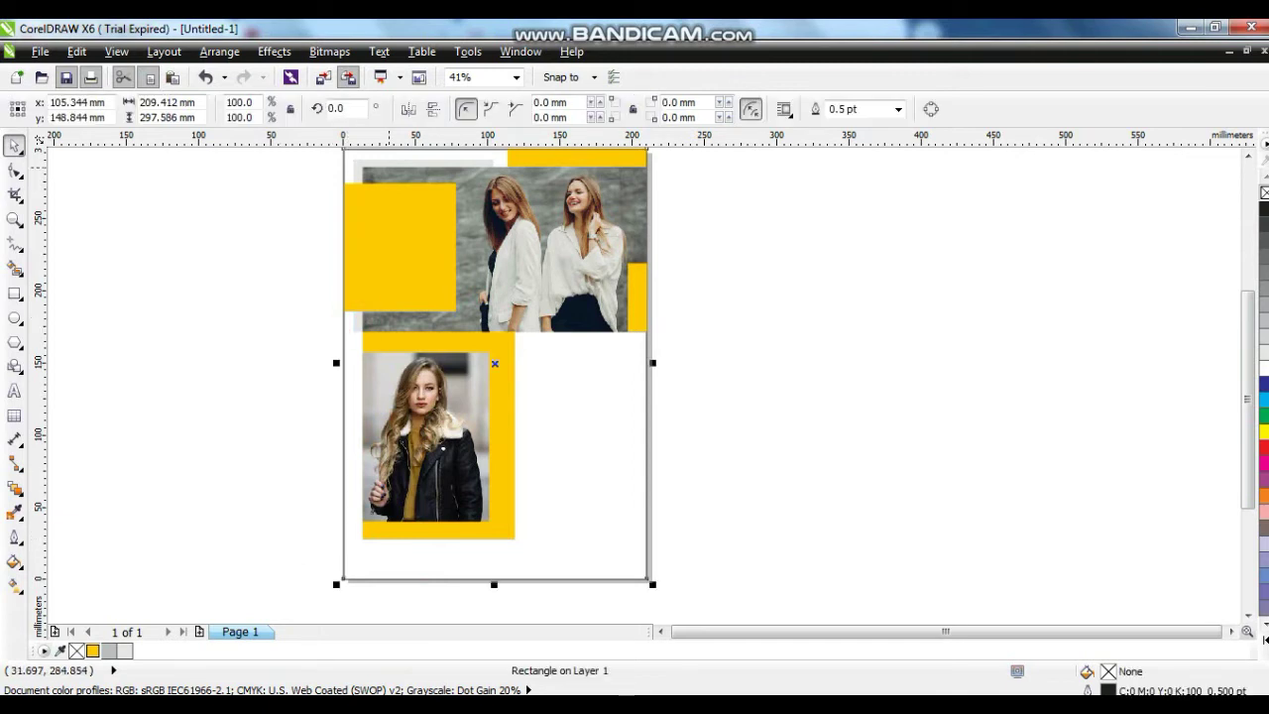
click(354, 157)
drag(426, 333, 423, 544)
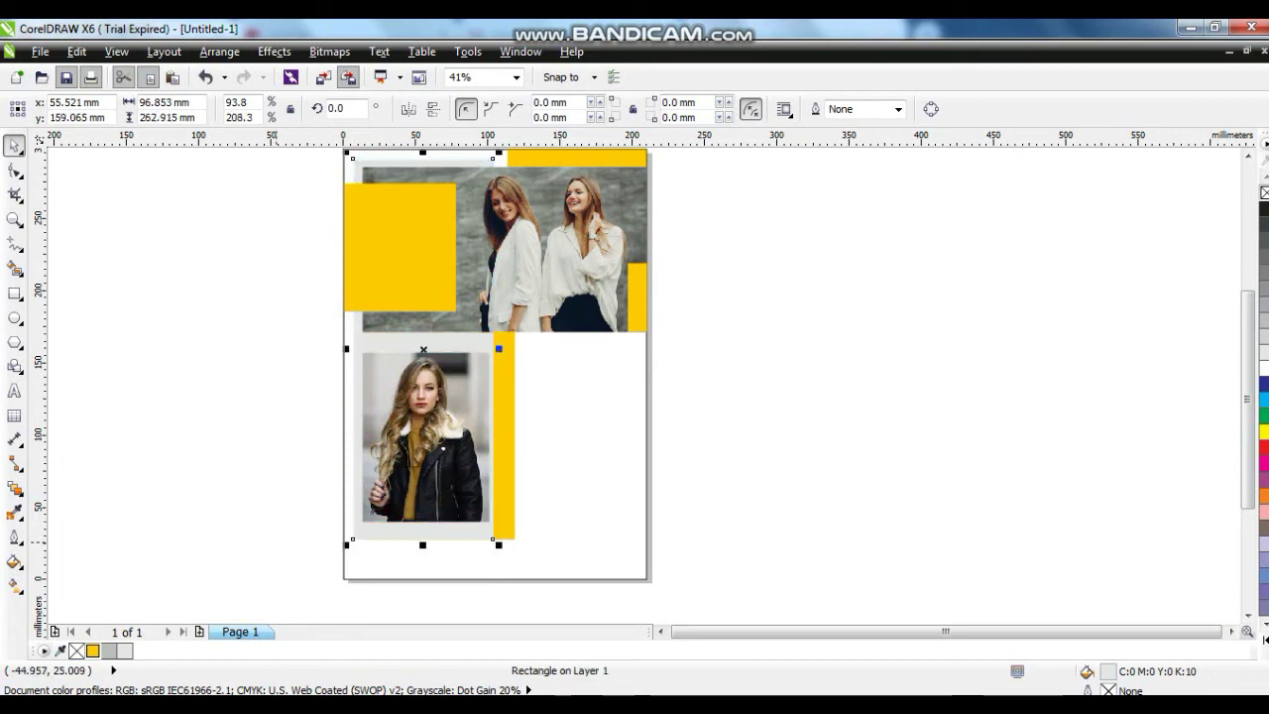
key(ctrl+Page_Down)
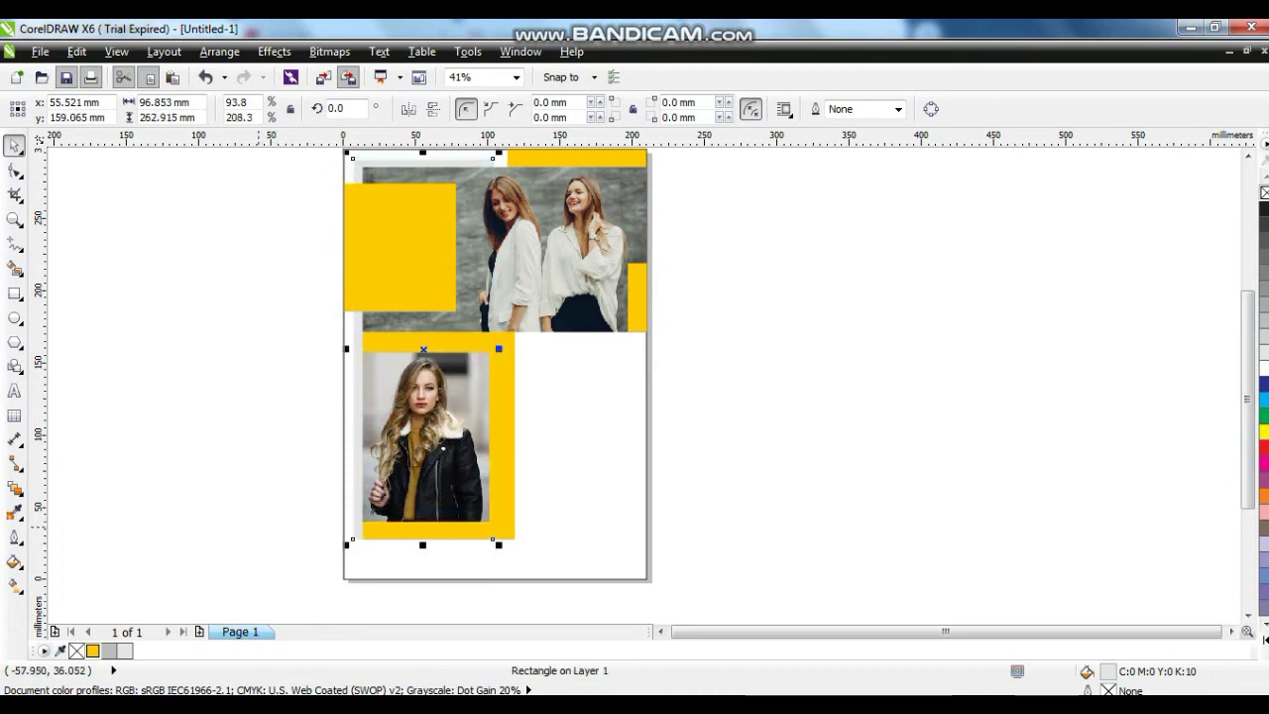
click(258, 526)
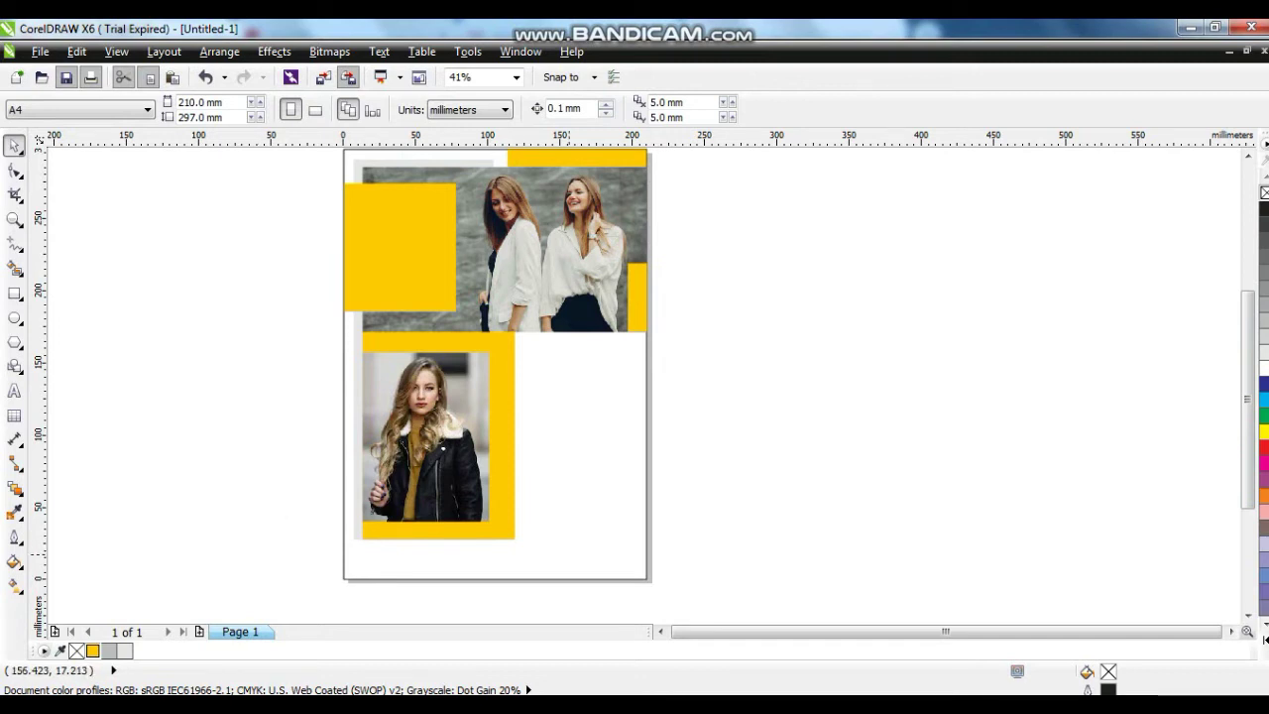
Add the artistic text SEASON SALE THIS YEAR on four lines in the blank area left of the page
key(shift+F4)
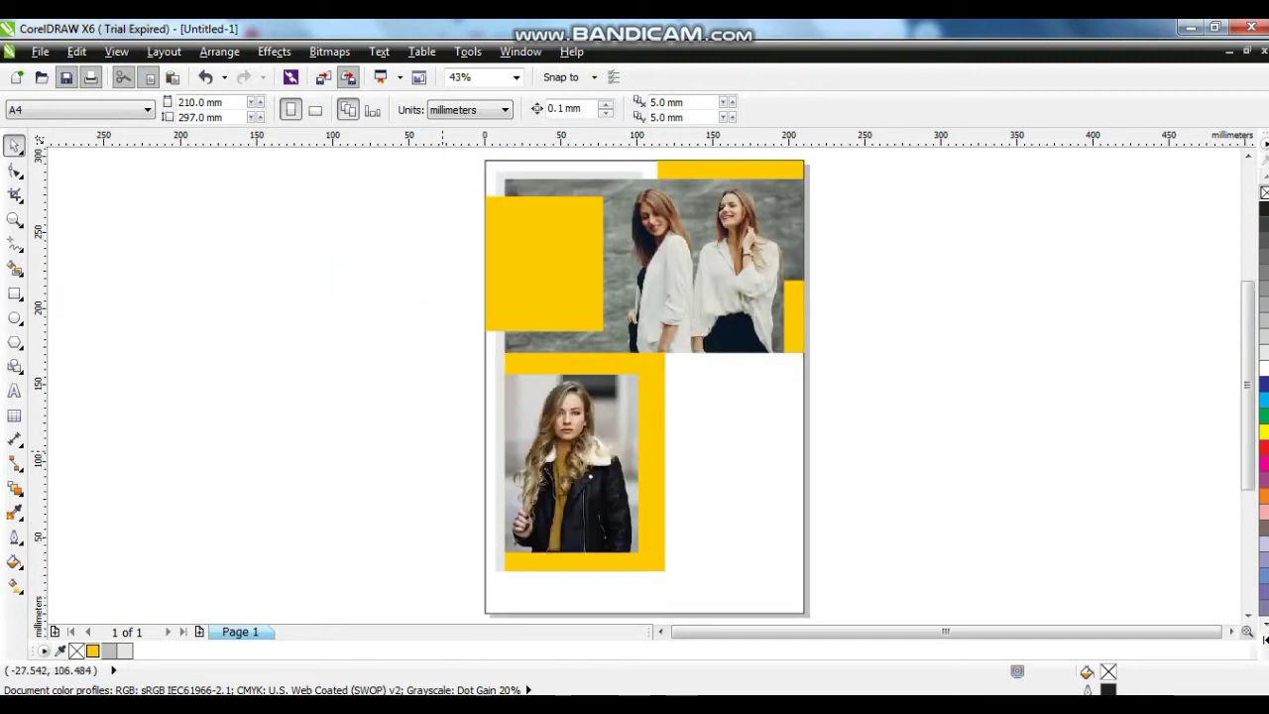
click(14, 390)
click(156, 350)
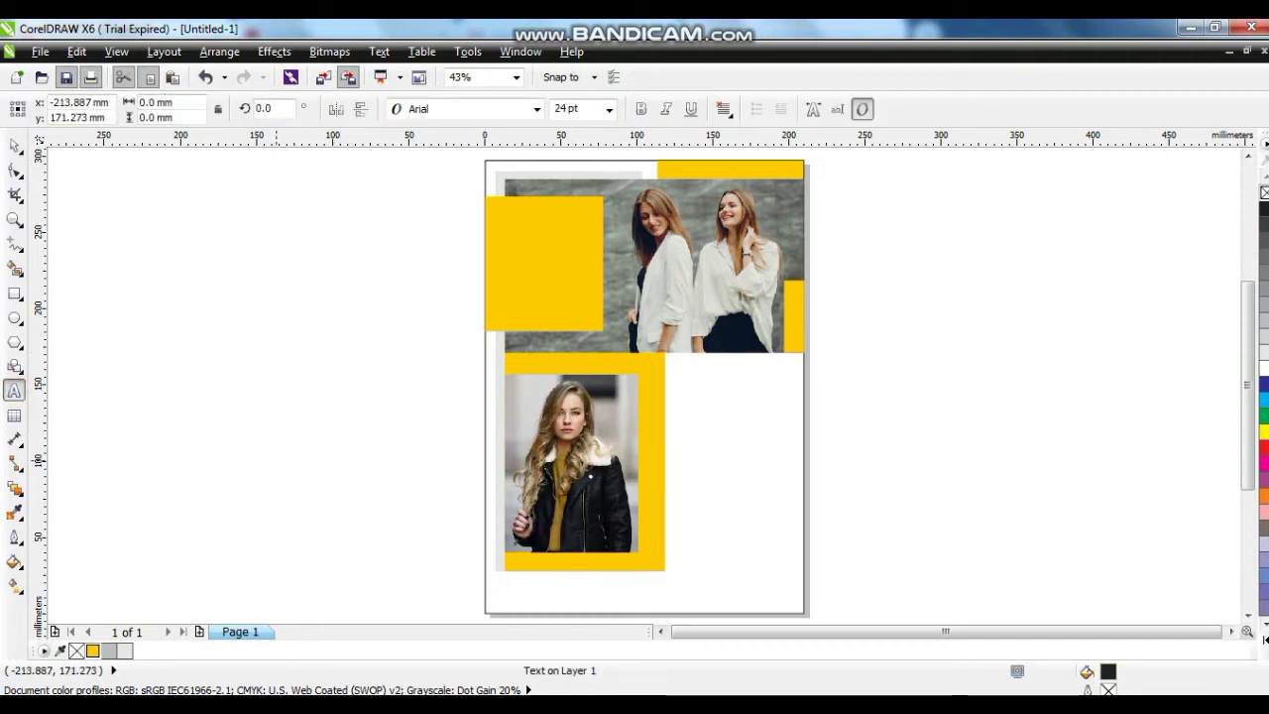
text(SEASON)
key(Return)
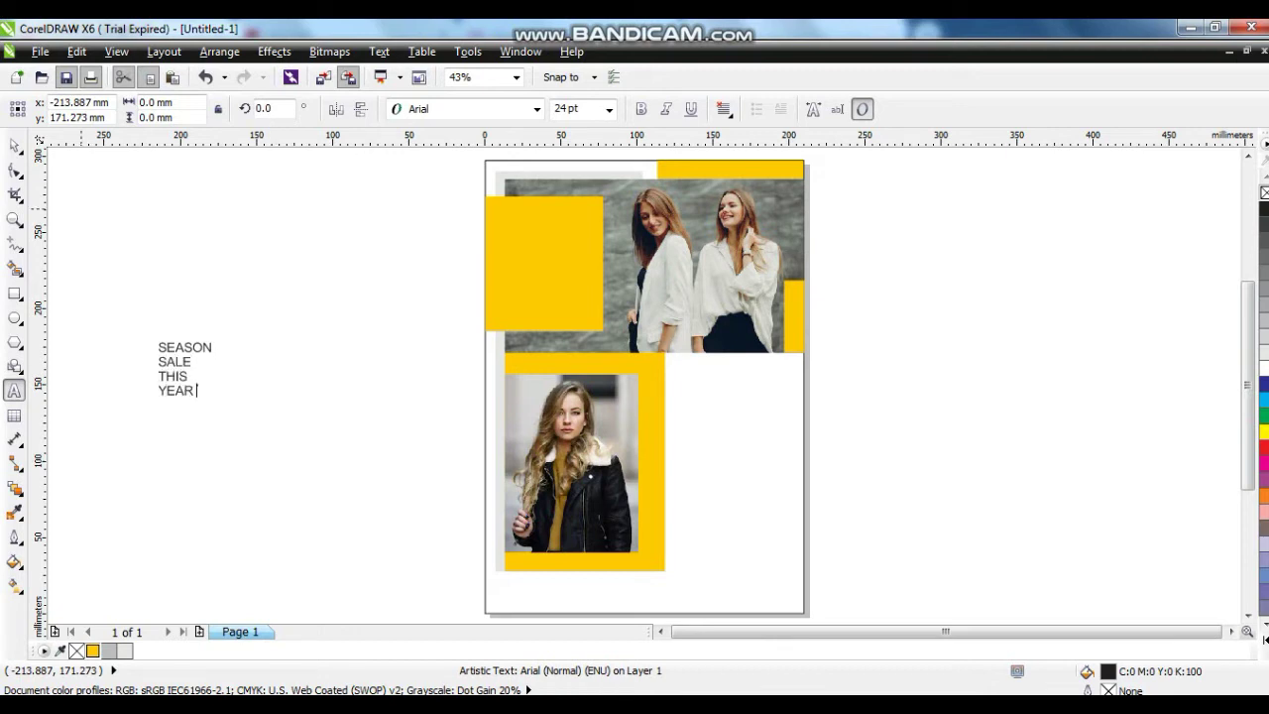
Set the headline in Times New Roman, move it onto the large yellow block and enlarge it to about 38 pt
click(15, 146)
click(535, 108)
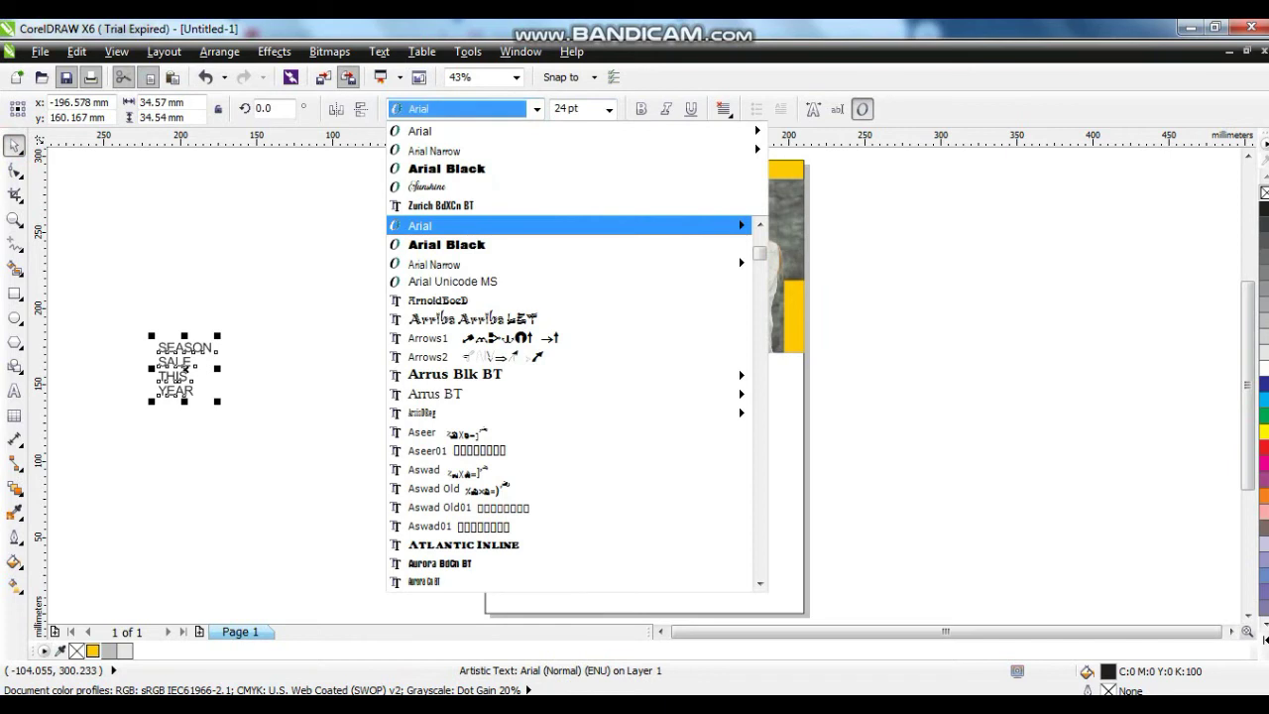
text(Times New Roman)
key(Return)
drag(183, 368, 582, 297)
key(z)
drag(813, 207, 416, 387)
Break the headline into separate lines and lower SALE, THIS and YEAR to leave space beneath SEASON
drag(200, 324, 495, 509)
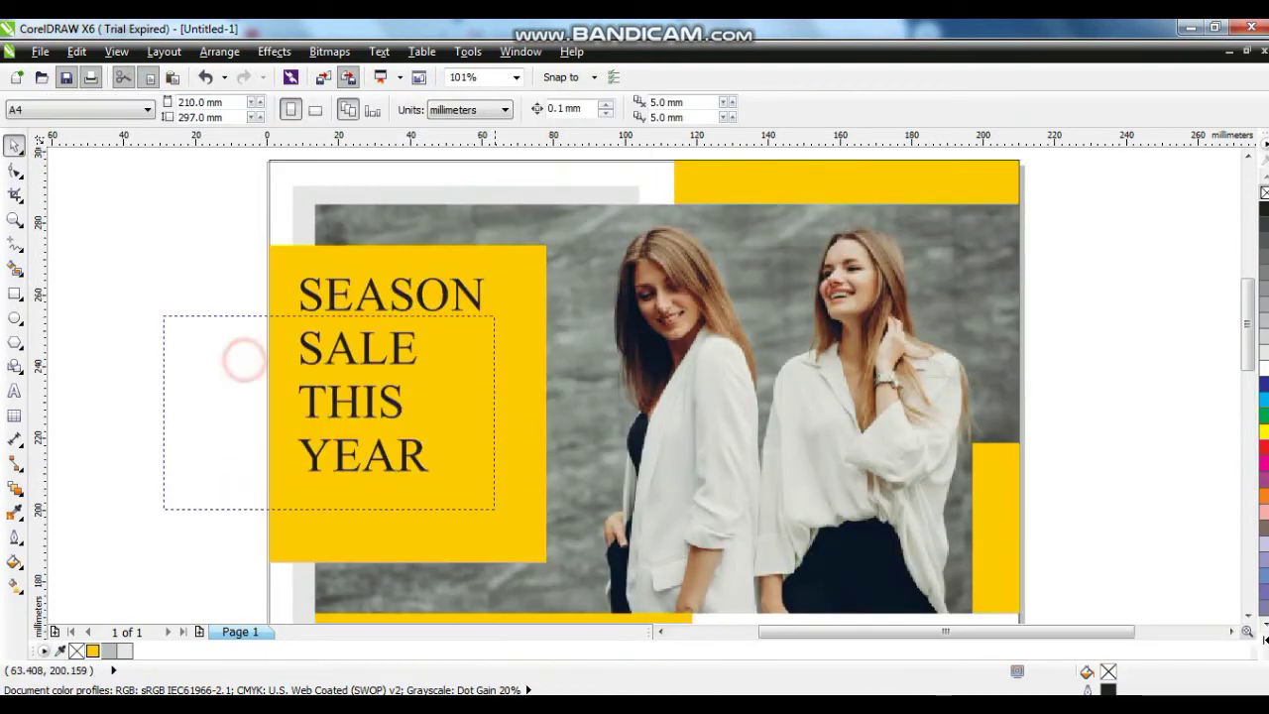
drag(387, 353, 388, 476)
key(Escape)
Make the word SALE bold, enlarge it to about the width of SEASON and place it directly beneath that line
click(371, 421)
click(641, 109)
drag(424, 393, 454, 339)
drag(495, 387, 492, 386)
Move the lines THIS and YEAR up about 14 mm to sit beneath SALE
drag(207, 433, 467, 568)
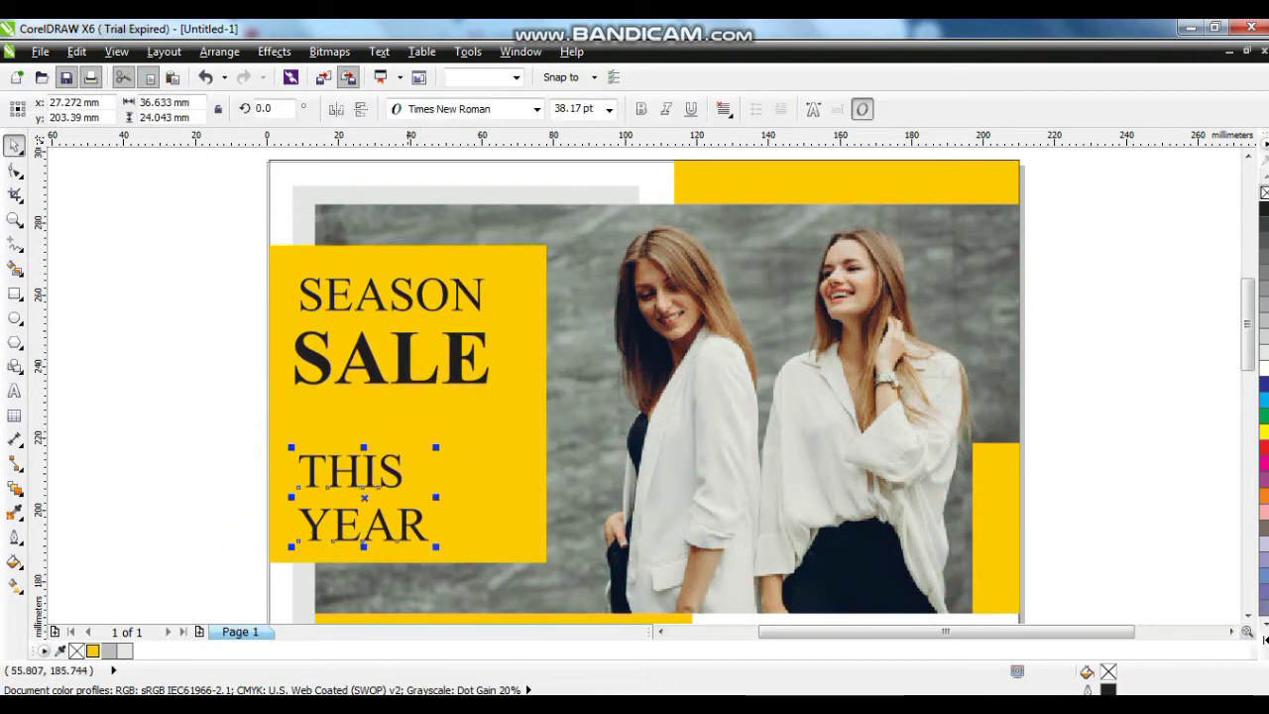
drag(385, 470, 384, 419)
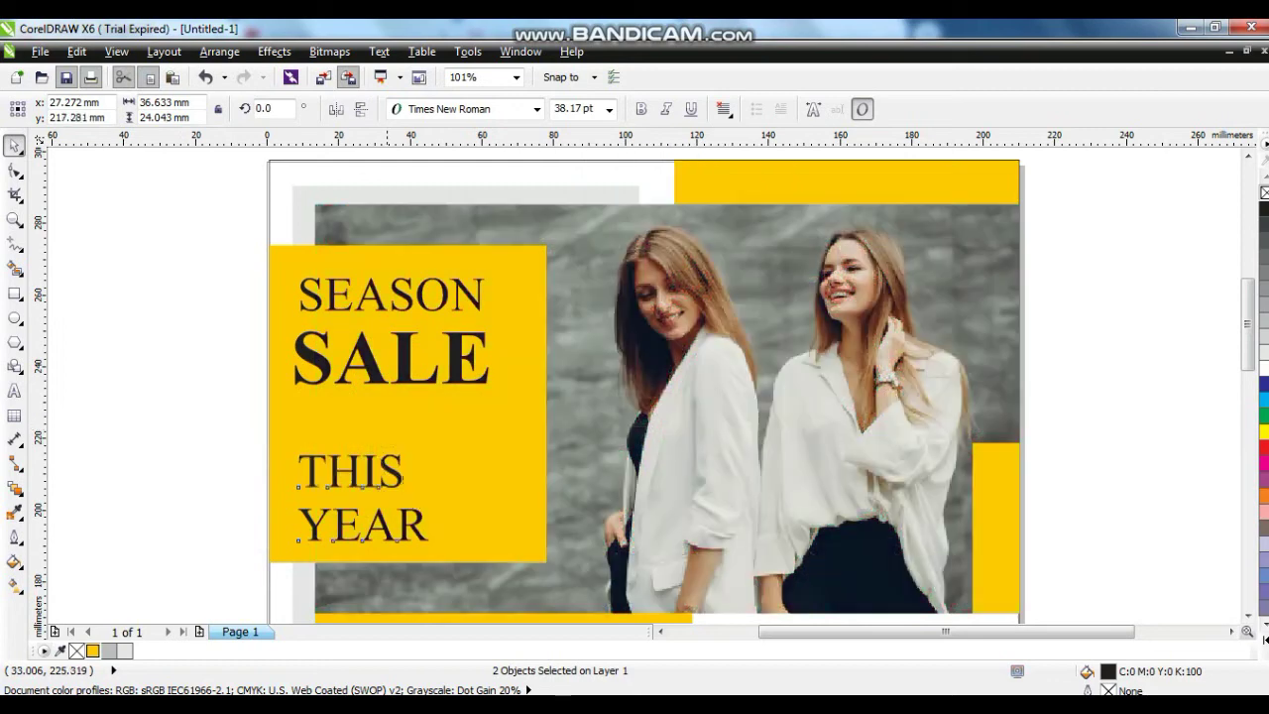
Enlarge the four headline lines together to about 64 by 70 mm so they fill the large yellow block
drag(193, 256, 522, 519)
drag(293, 518, 285, 529)
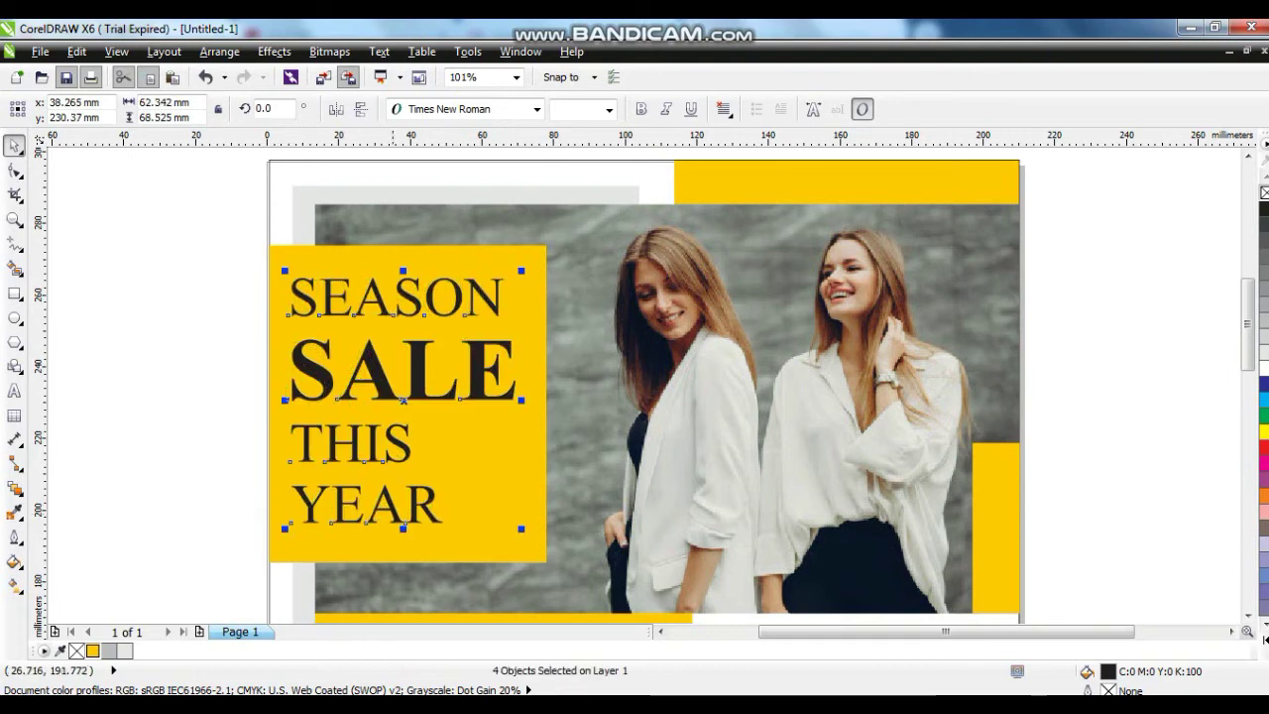
drag(520, 528, 526, 534)
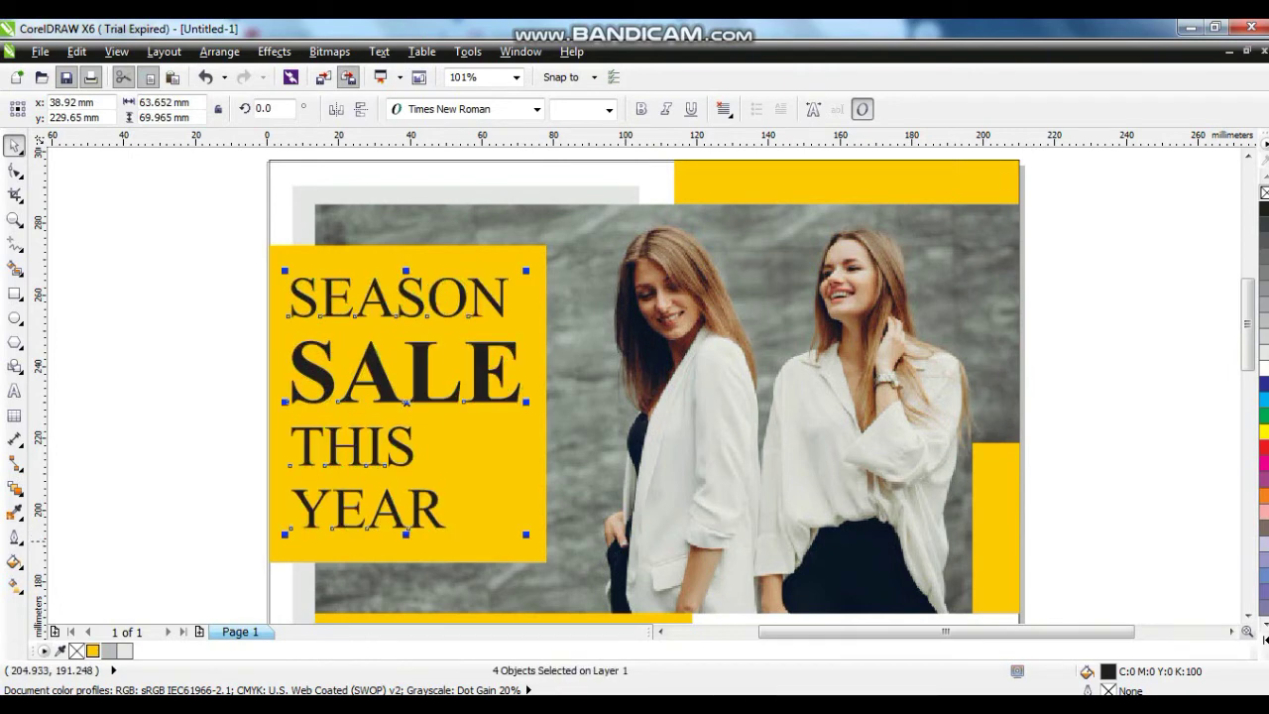
click(1043, 535)
Duplicate the word THIS at about 18 pt beside the yellow block and change the copy's text to CODE: PROM15
drag(407, 451, 601, 478)
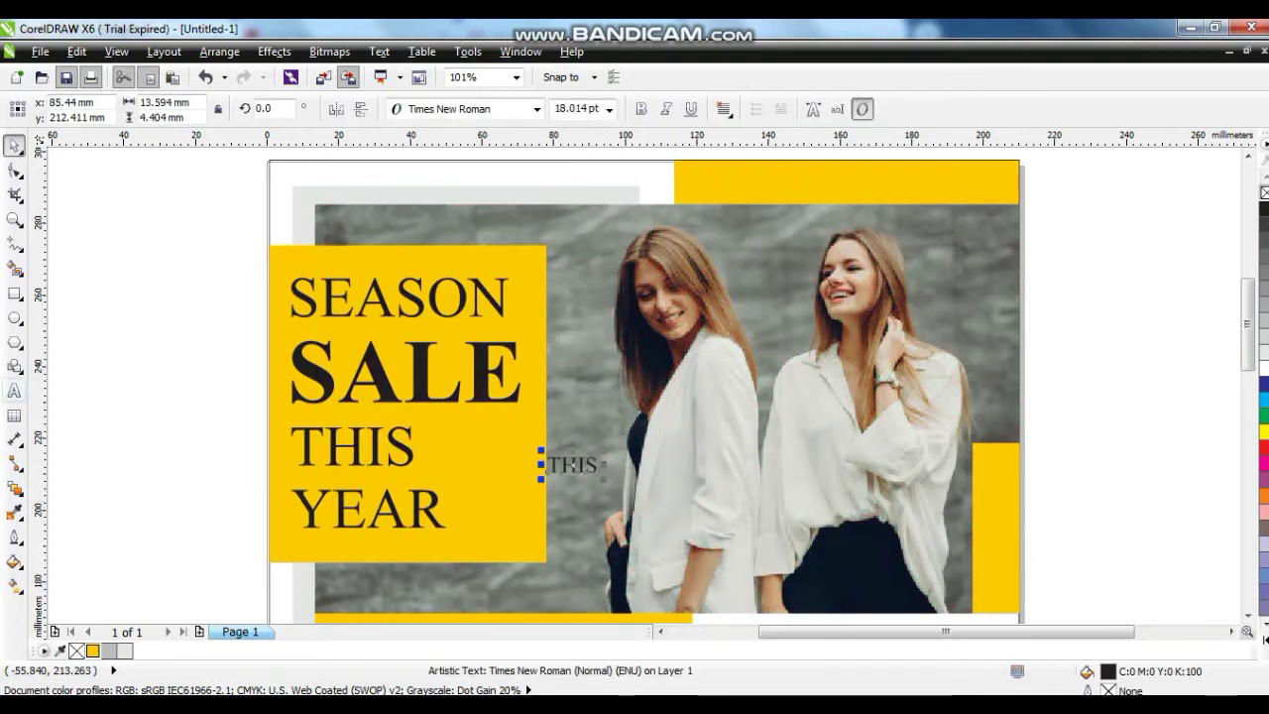
click(14, 391)
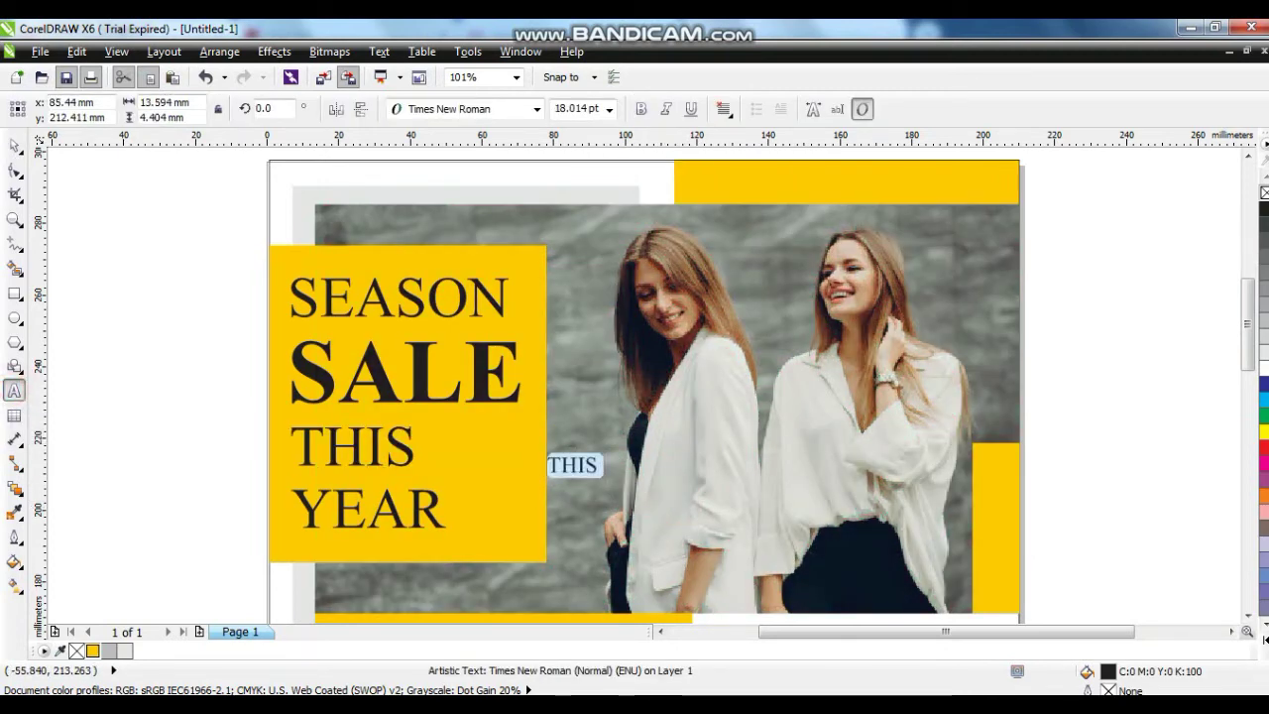
text(CODE: PROM15)
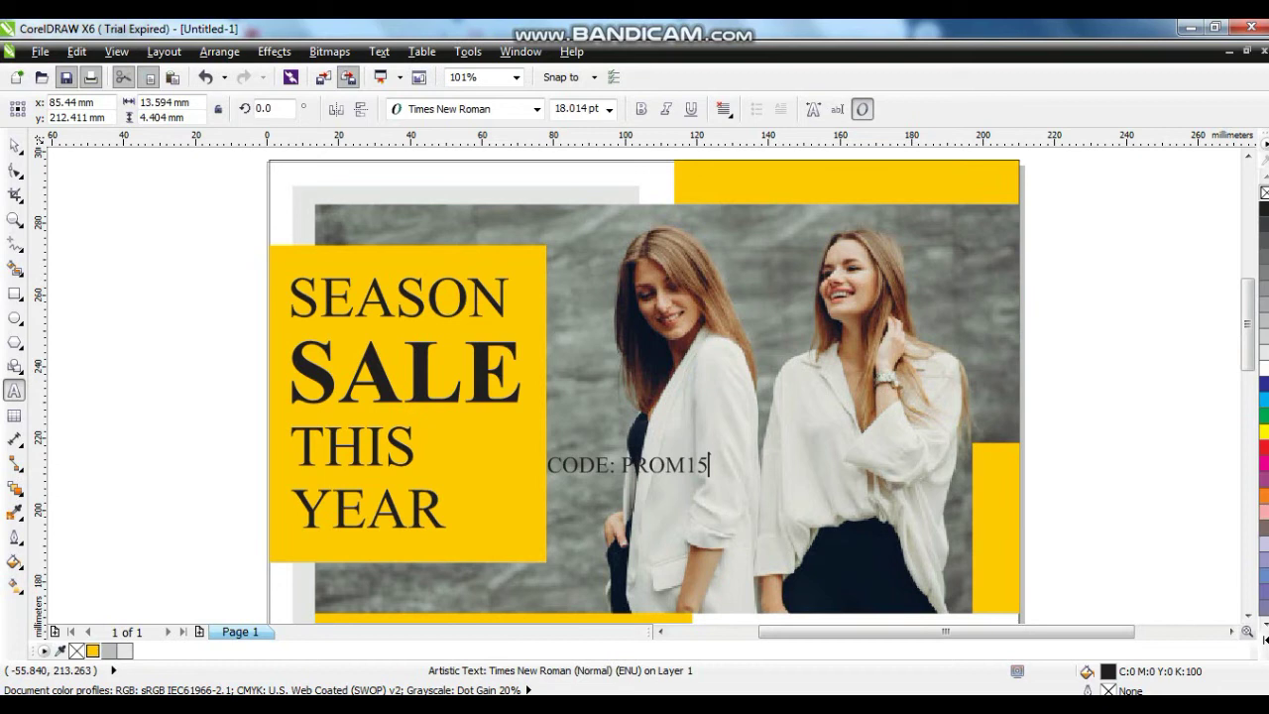
key(Escape)
key(space)
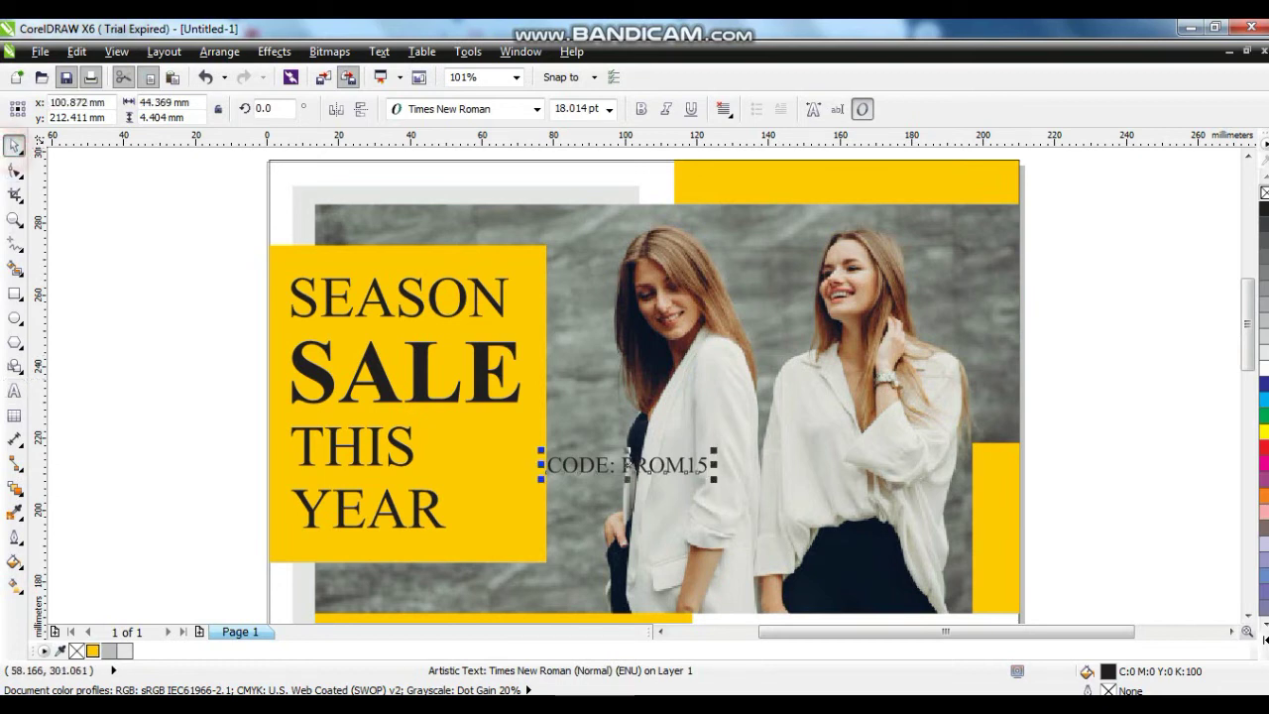
Rotate the promo code text 90 degrees and centre it on the narrow yellow strip at the main photo's edge
double_click(284, 109)
text(90)
key(Return)
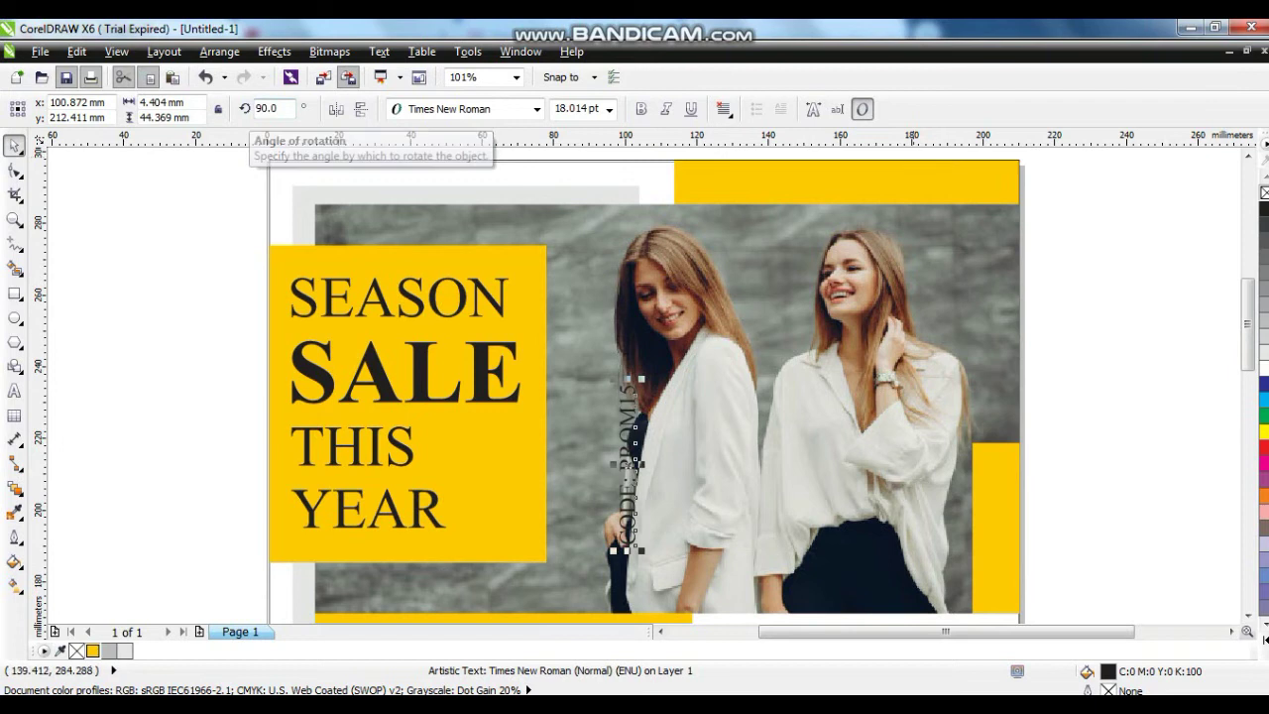
shift+click(983, 506)
key(c)
key(e)
click(1063, 500)
Mirror the promo code text horizontally and vertically so it reads from top to bottom
click(997, 504)
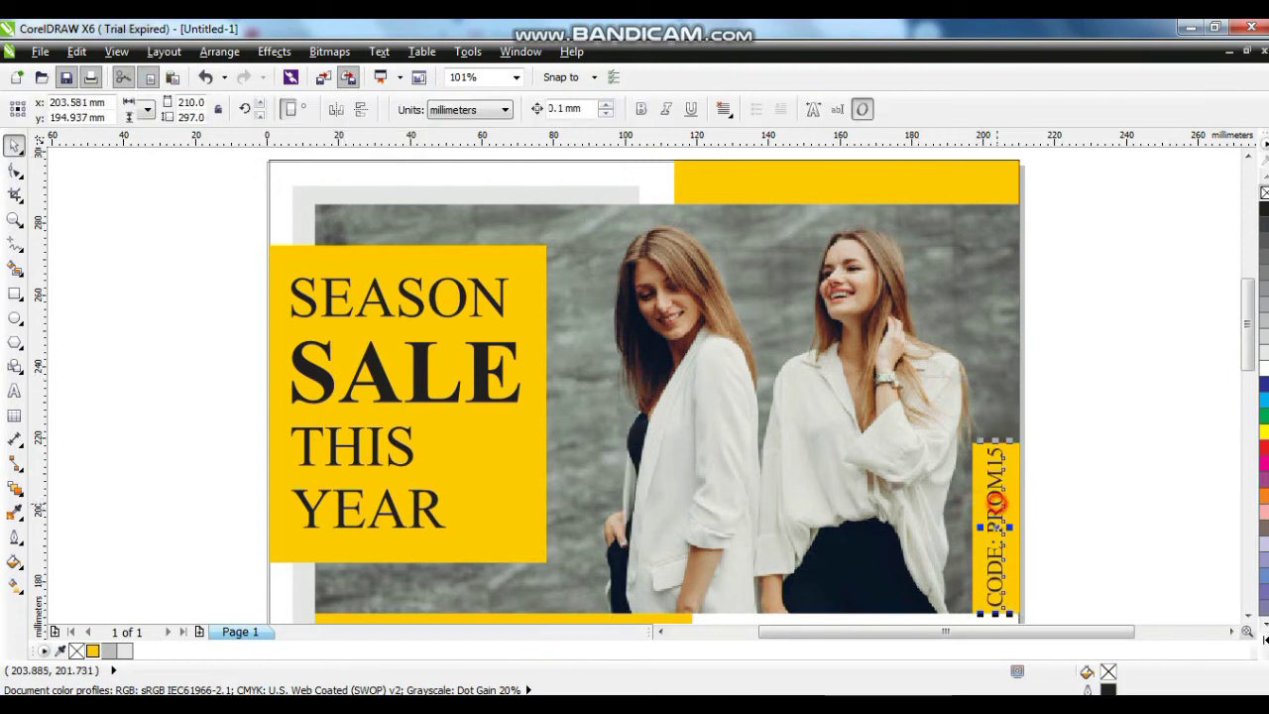
click(336, 109)
click(361, 109)
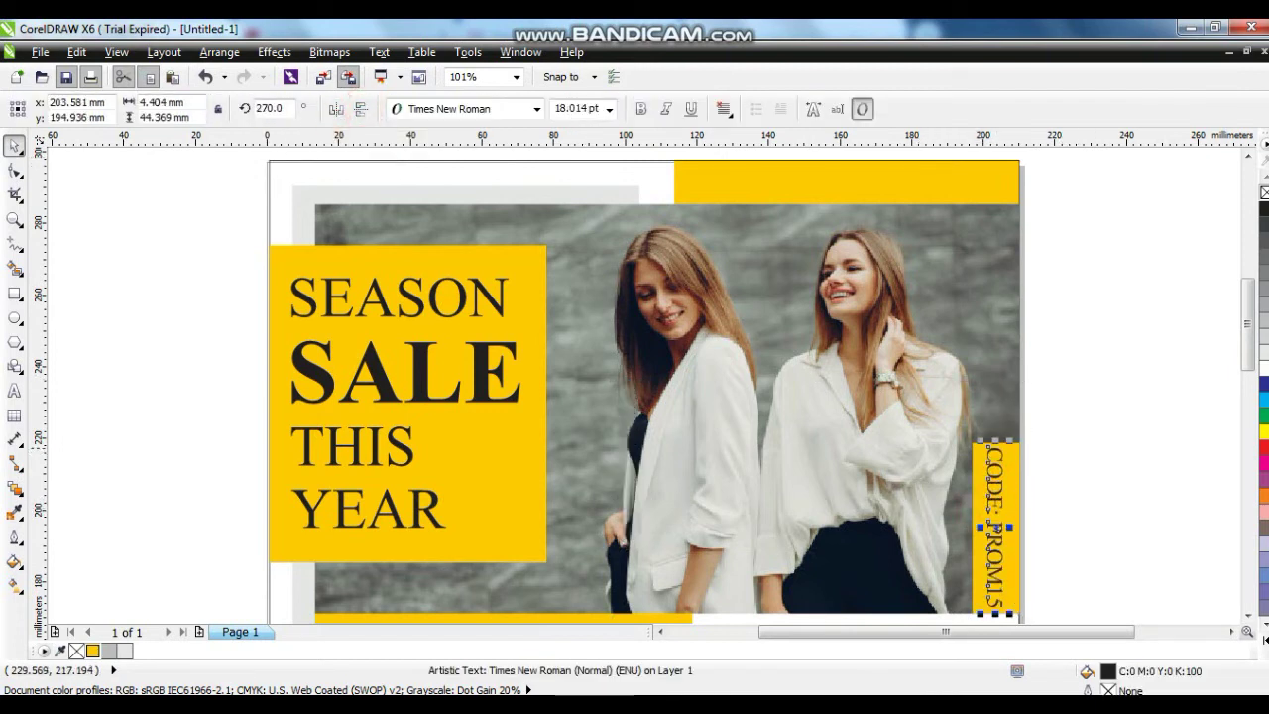
click(1088, 450)
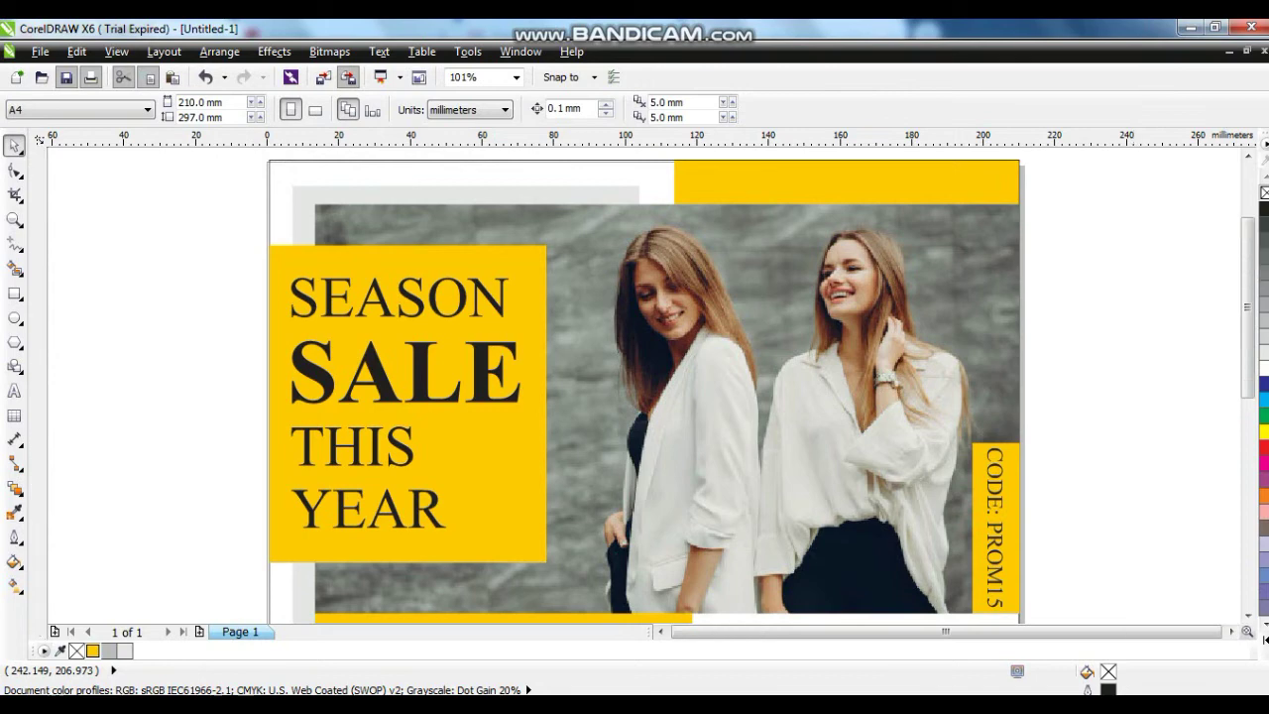
Copy the word SEASON onto the empty white area beside the lower photo
scroll(1136, 480, down, 2)
click(1039, 569)
key(shift+F4)
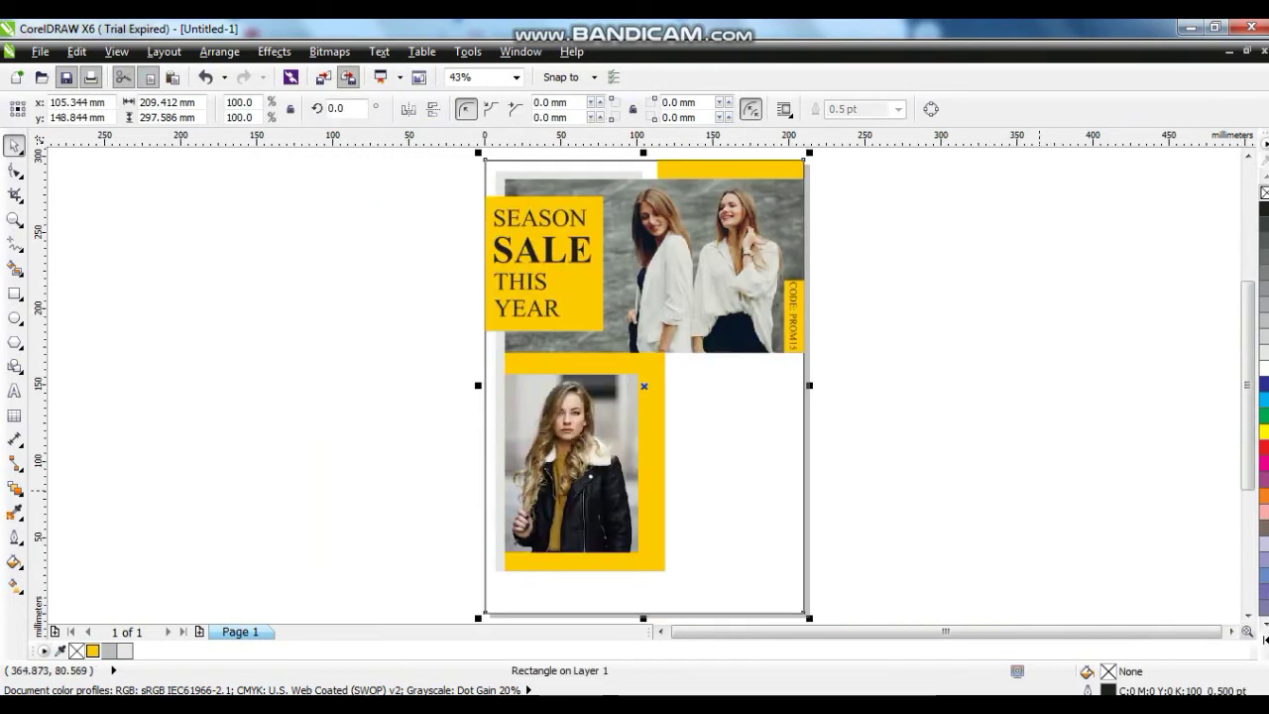
click(997, 416)
scroll(997, 416, up, 2)
scroll(387, 377, down, 3)
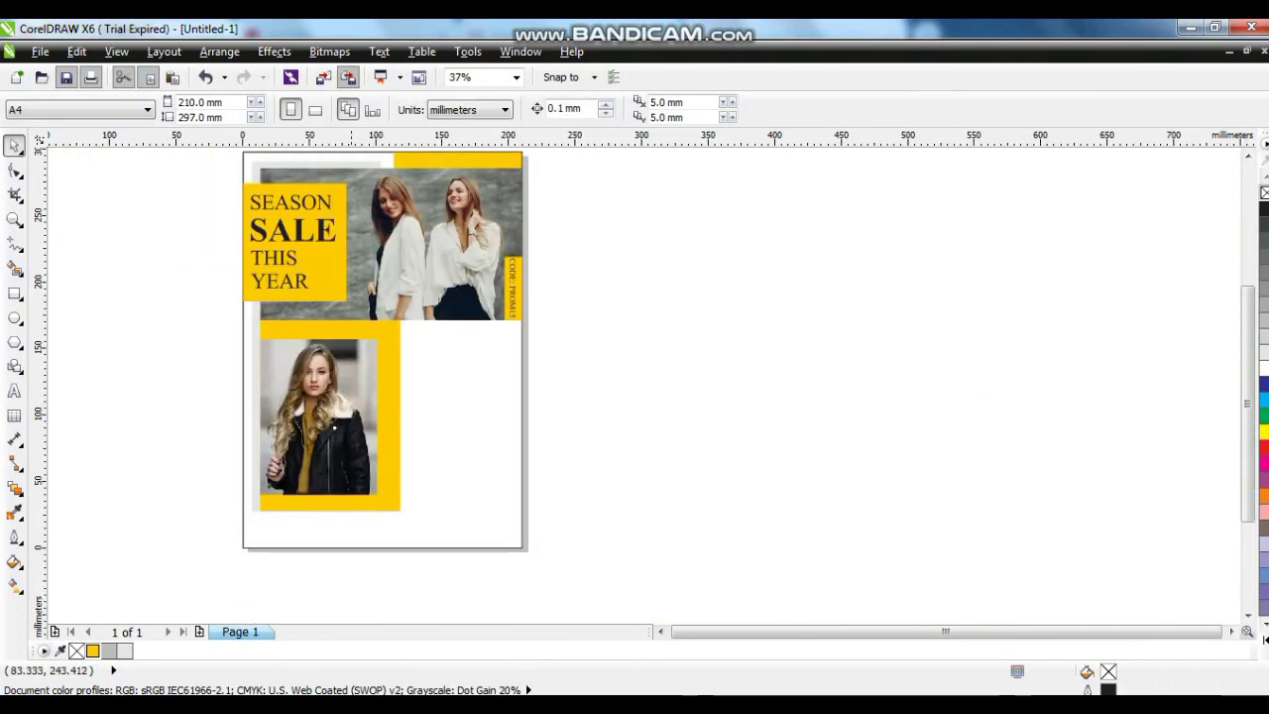
drag(317, 201, 465, 381)
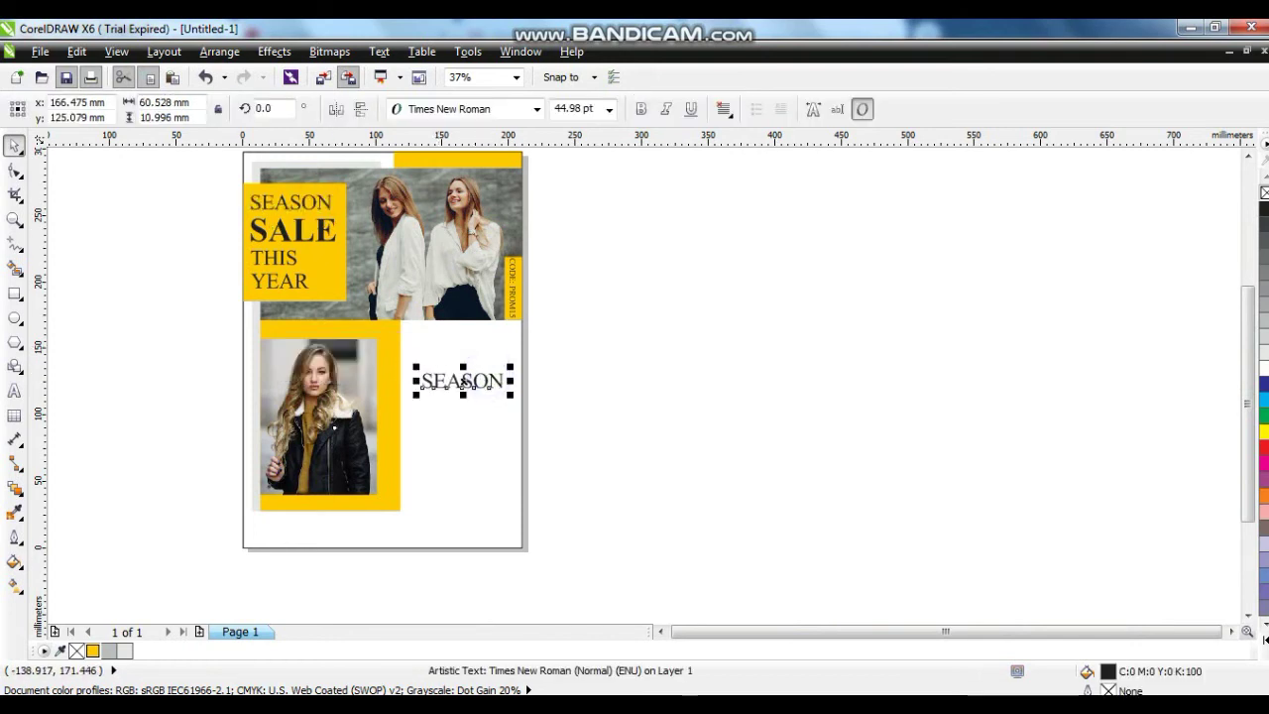
click(14, 219)
drag(623, 581, 189, 283)
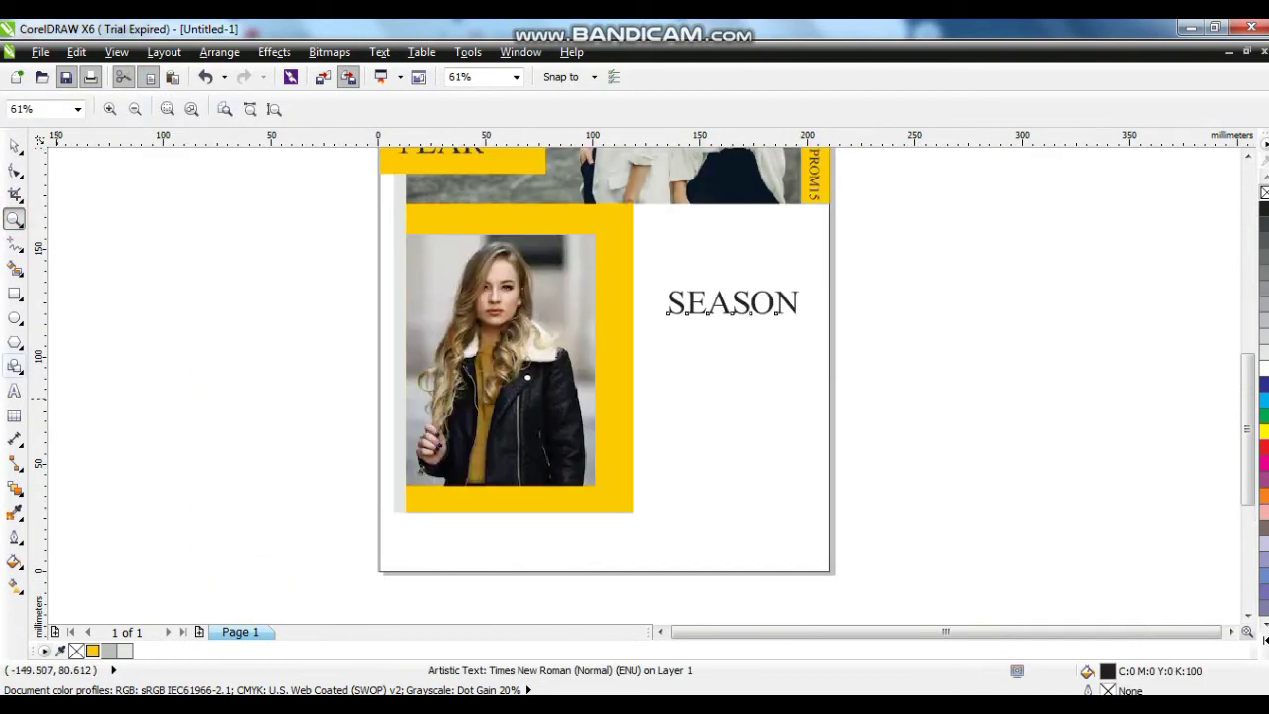
Replace the copied word with three lines reading FOR ALL ITEM, 15% and OFF
click(15, 391)
key(ctrl+a)
text(FOR ALL ITEM )
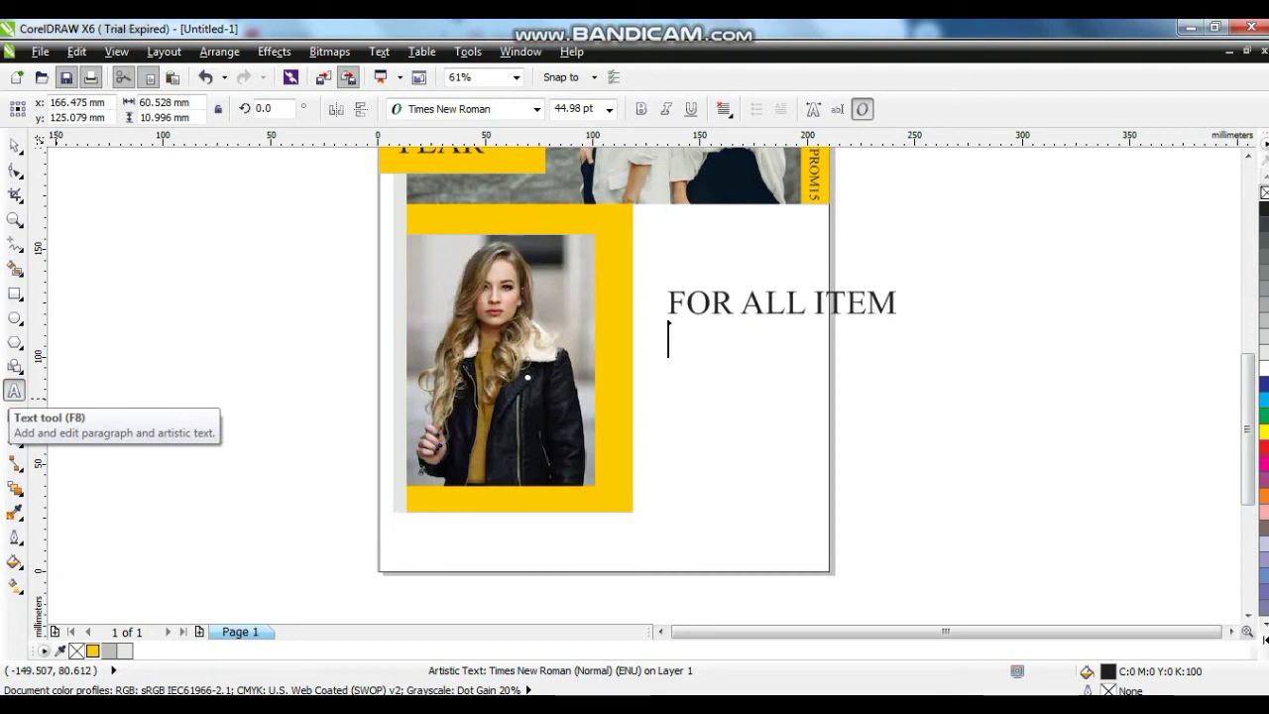
text(15 %)
key(BackSpace)
key(BackSpace)
key(BackSpace)
text(OF)
click(15, 144)
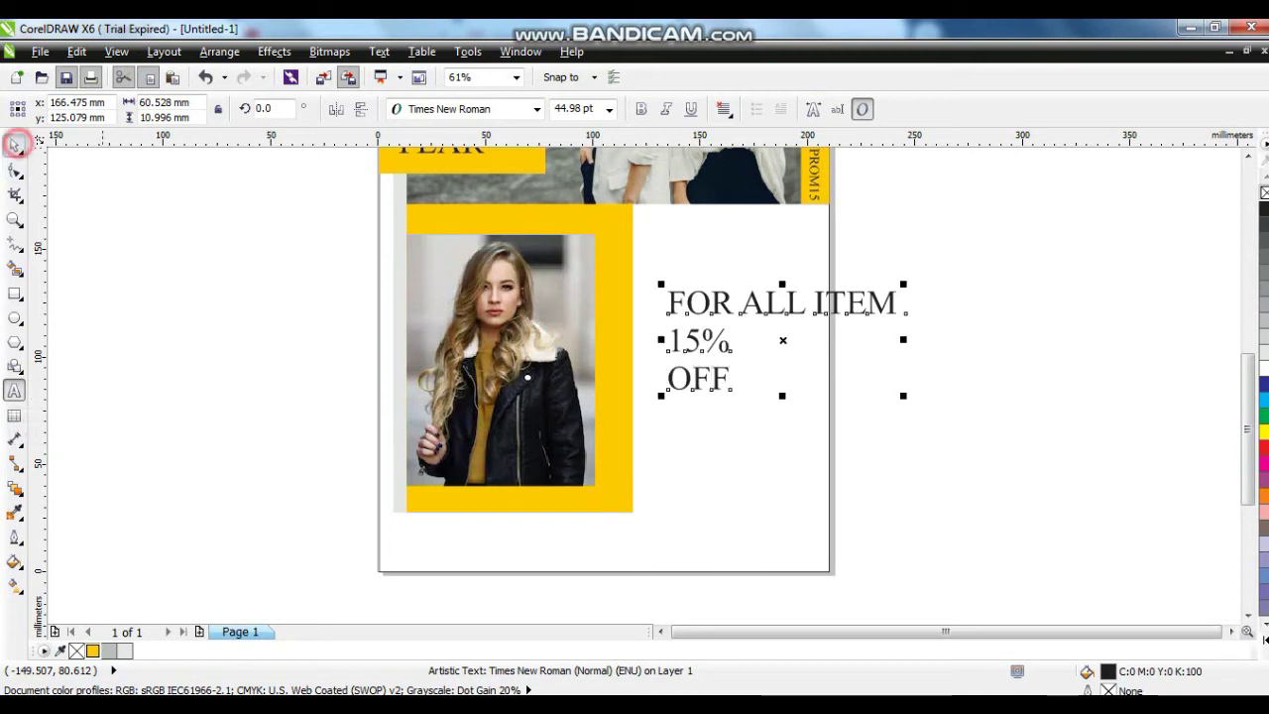
Shrink the offer text to about 26 pt, move it up beneath the main photo and fill it red
drag(903, 396, 804, 353)
drag(722, 298, 715, 245)
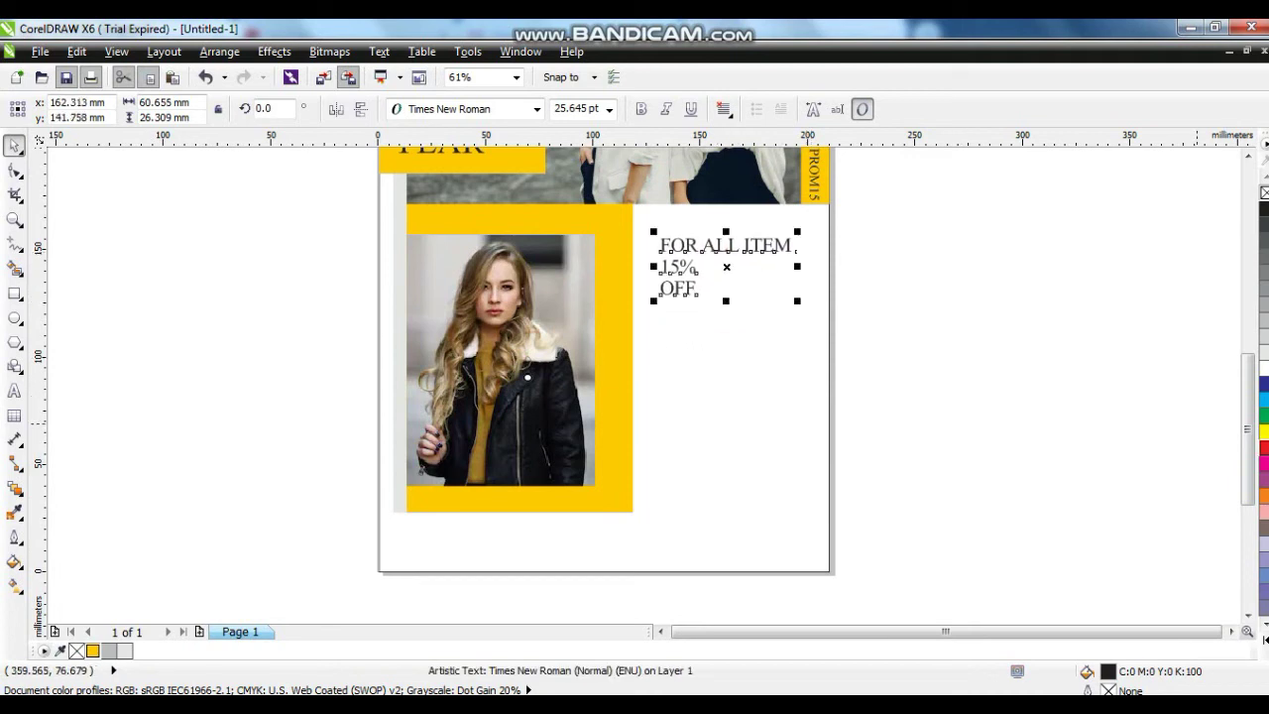
click(1262, 447)
Split the offer text into separate lines and set 15% and OFF in Arial Black
drag(1013, 495, 642, 248)
click(640, 108)
click(536, 108)
click(486, 186)
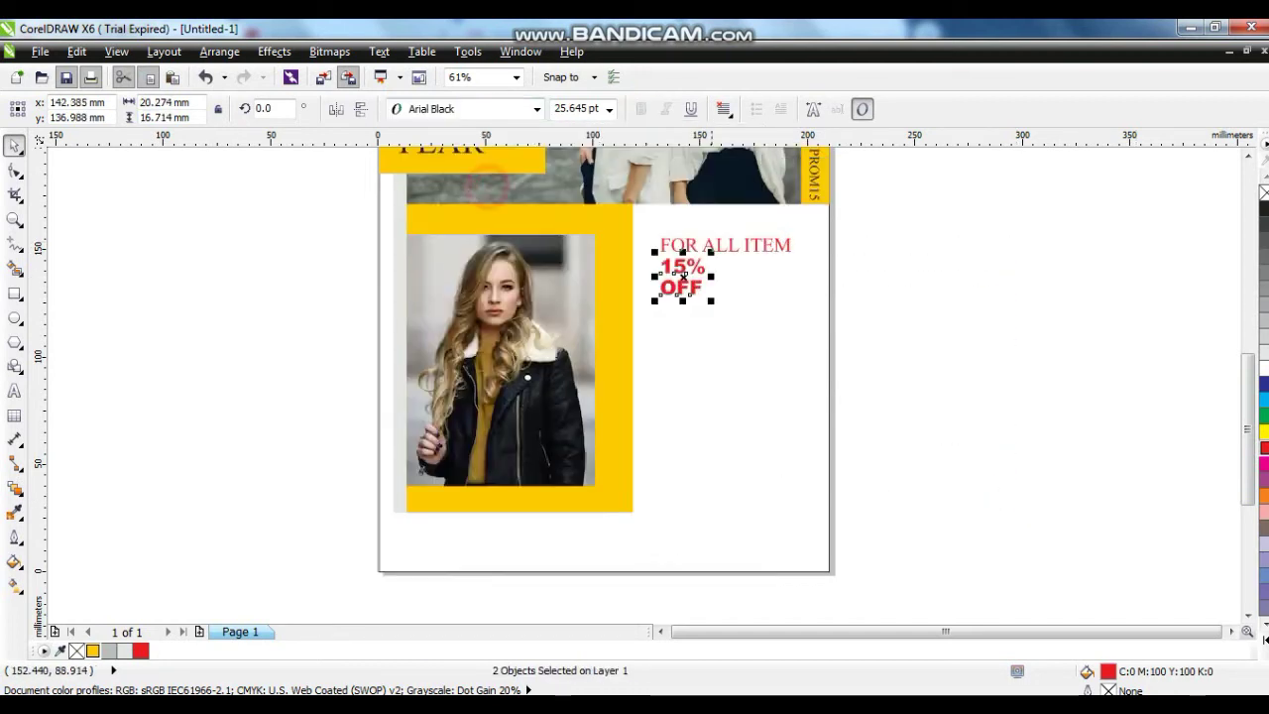
Move OFF lower, then enlarge 15% to slightly wider than FOR ALL ITEM and place it just beneath that line
drag(682, 275, 812, 339)
click(683, 401)
drag(734, 339, 735, 304)
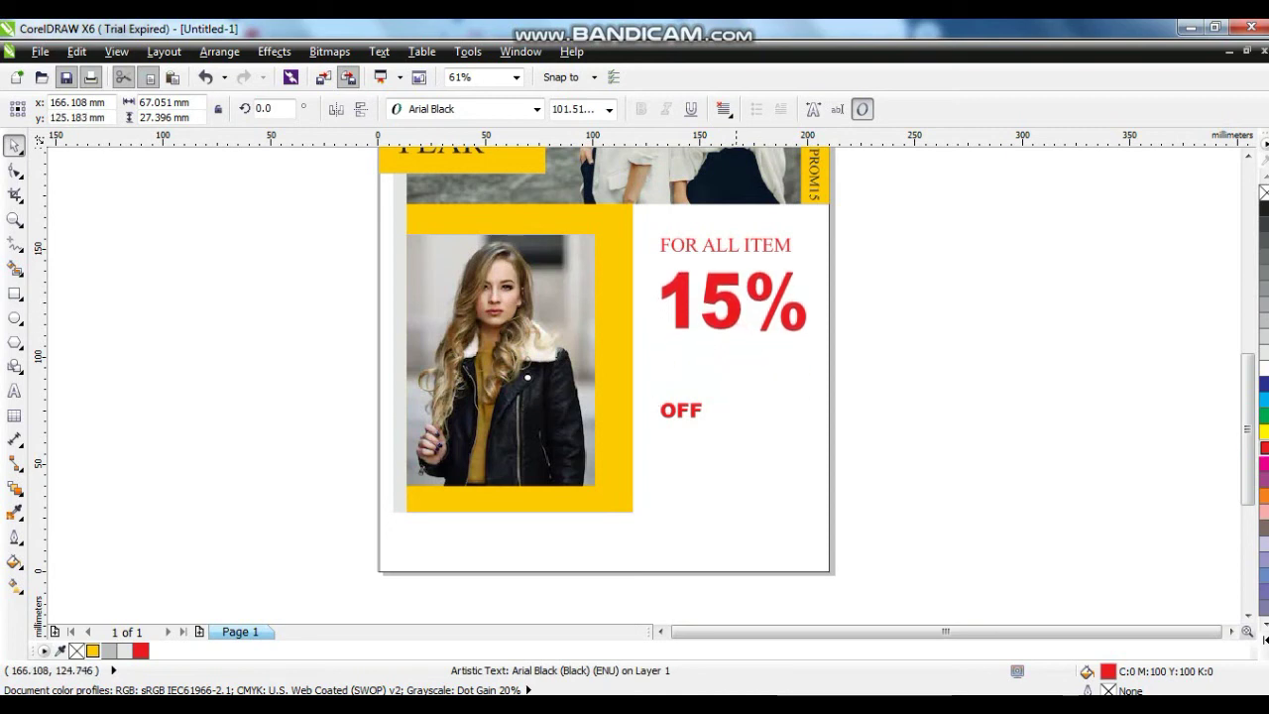
drag(811, 337, 802, 332)
Enlarge OFF to about 91 pt and place it directly beneath 15%
click(694, 398)
click(682, 408)
drag(703, 400, 783, 364)
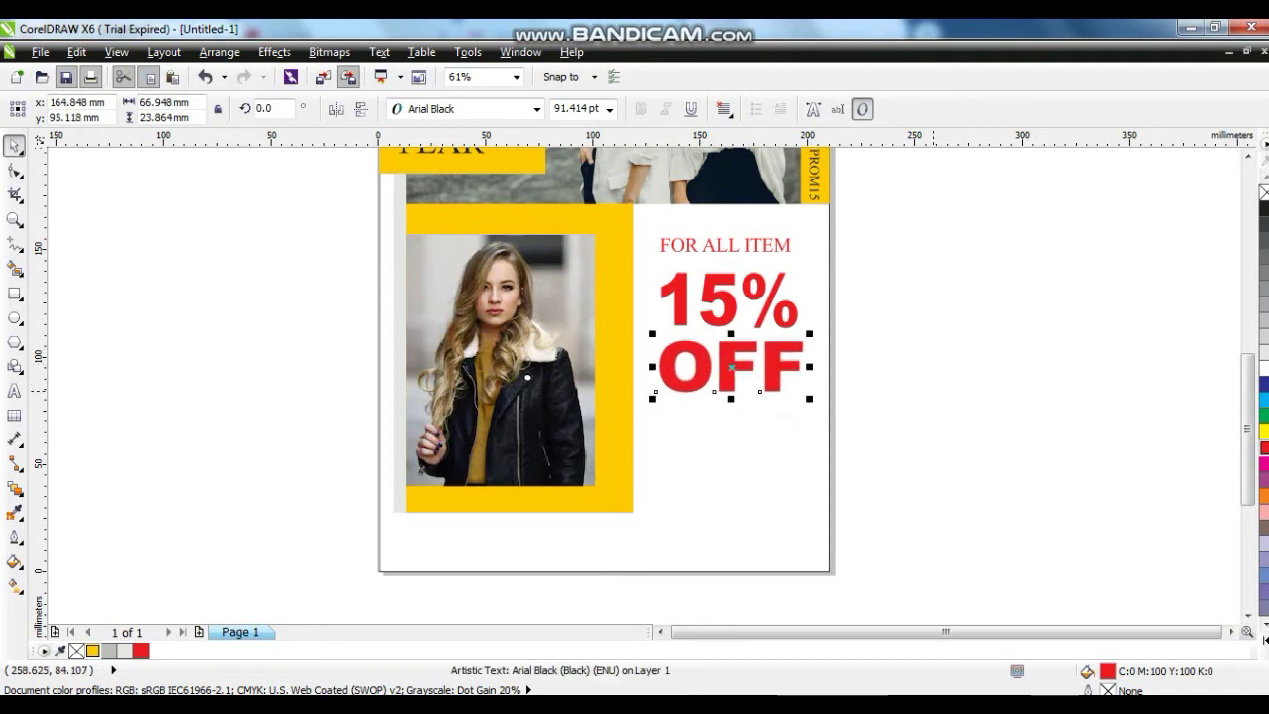
click(933, 390)
Copy the FOR ALL ITEM line to just beneath OFF and fill the copy black
drag(694, 246, 711, 416)
right_click(710, 416)
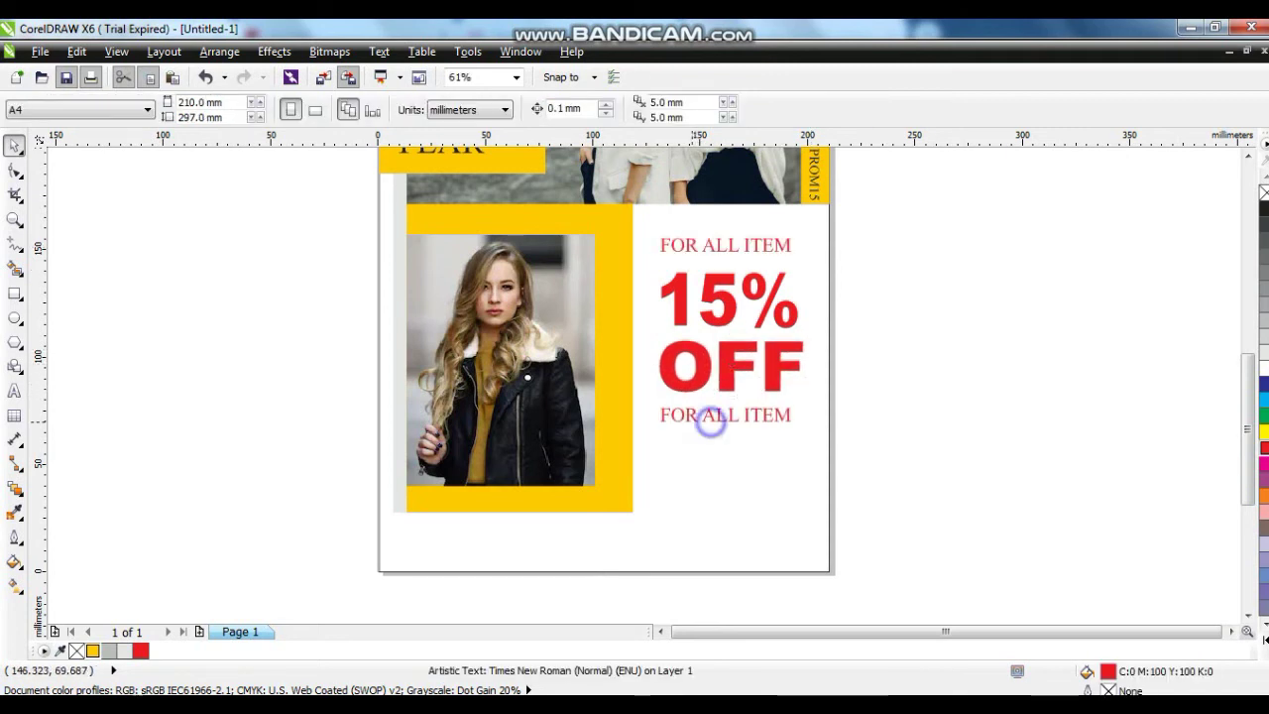
click(1262, 205)
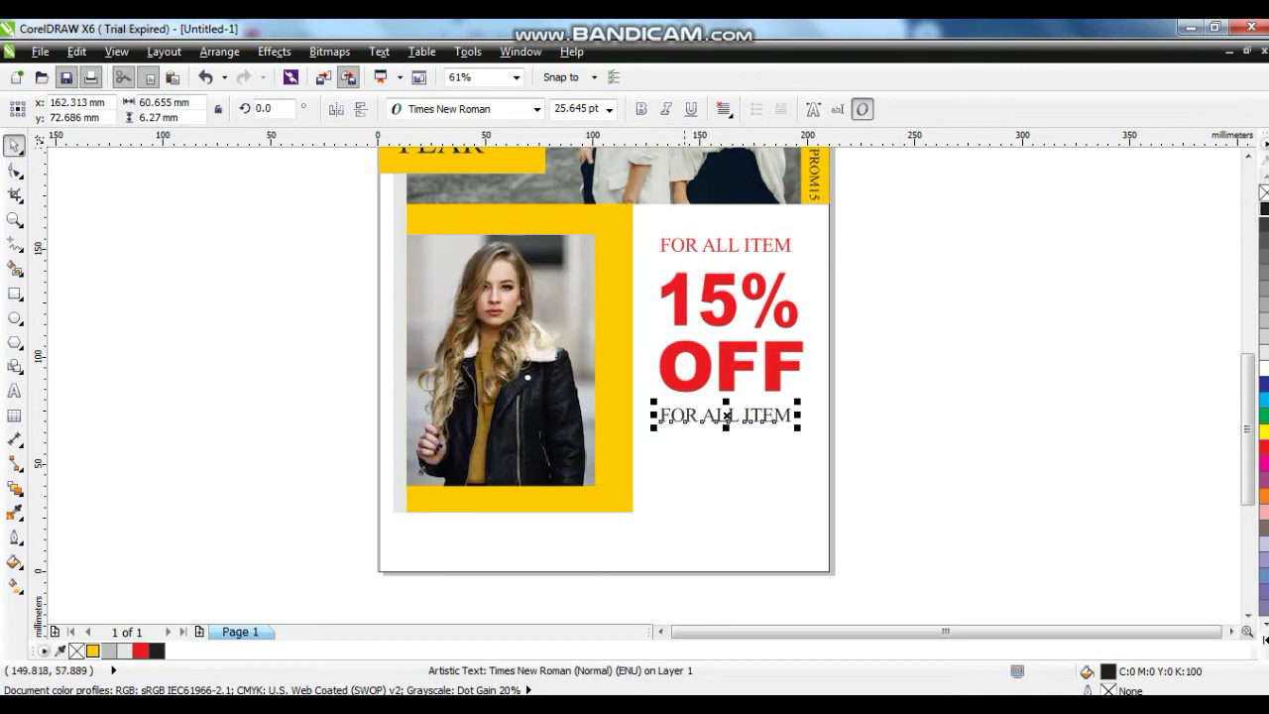
Replace the black line with the street address and four lines of placeholder text, trimming the end of the fourth line
click(14, 391)
key(ctrl+a)
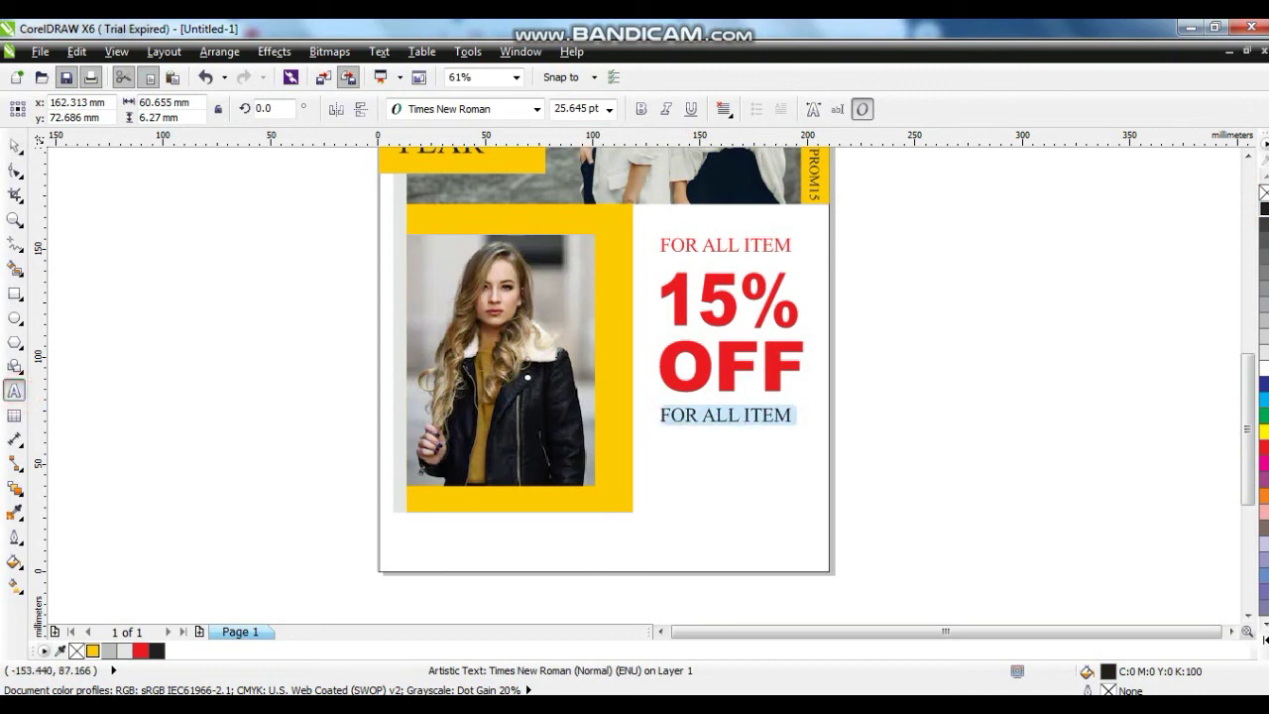
text(PARDADISE ISI AND)
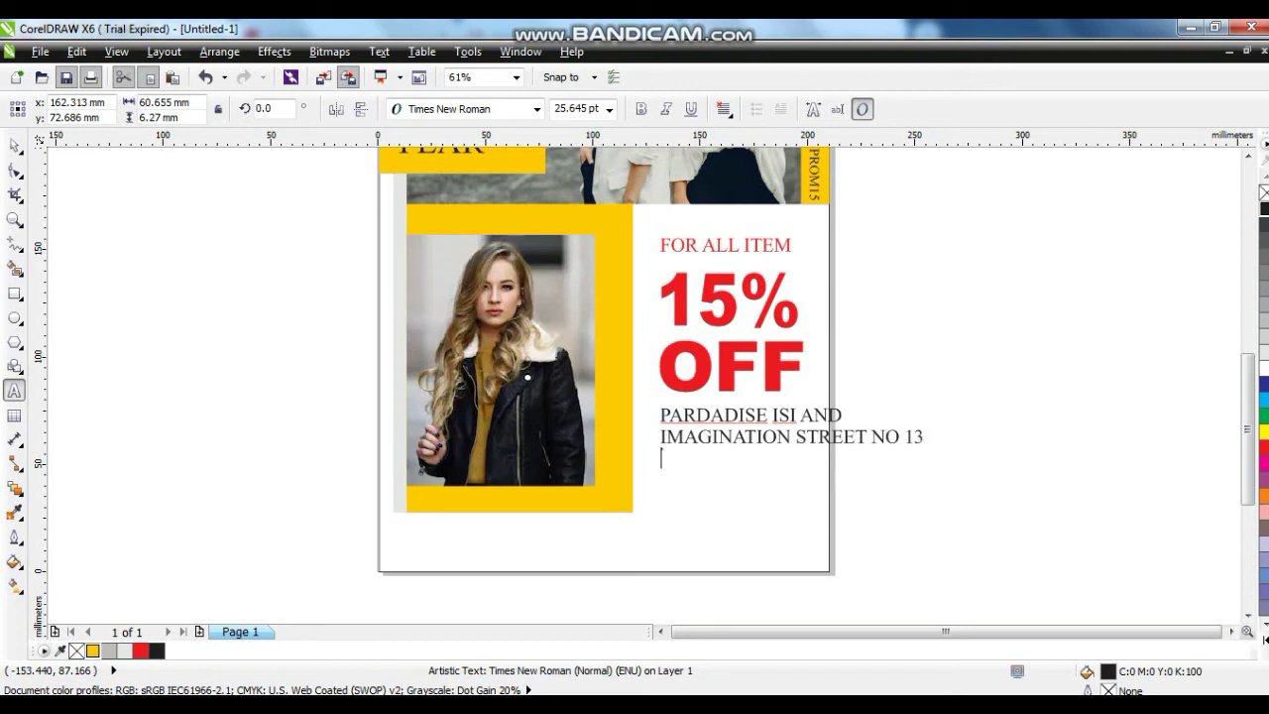
text(SAKDJFASJDF;LJSDFASD)
key(Return)
text(SDLFKJ;)
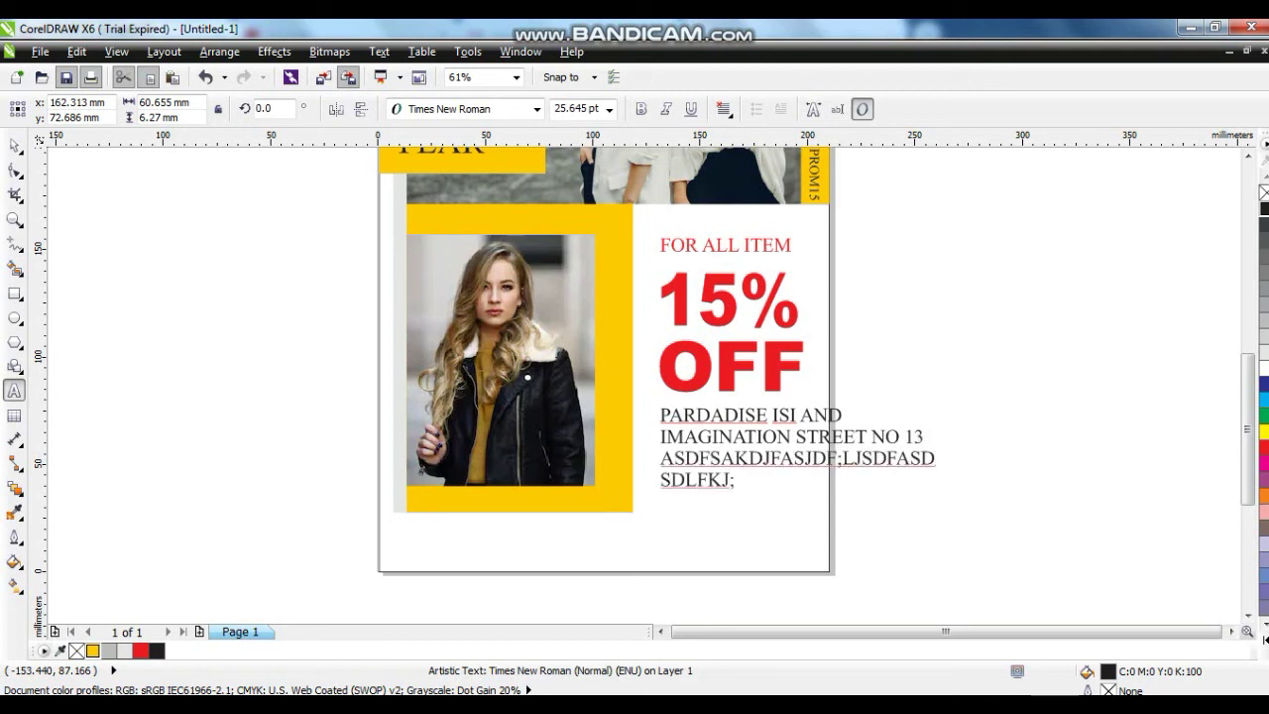
text(ASLDFJ;SADJF;SJAD;FJSADF)
key(Return)
text(SDAFKLJSAD;FJS;ADFJ;SAJFSDA)
key(Return)
text(ASDKLFJASL;DJF;SAJDF;SDF)
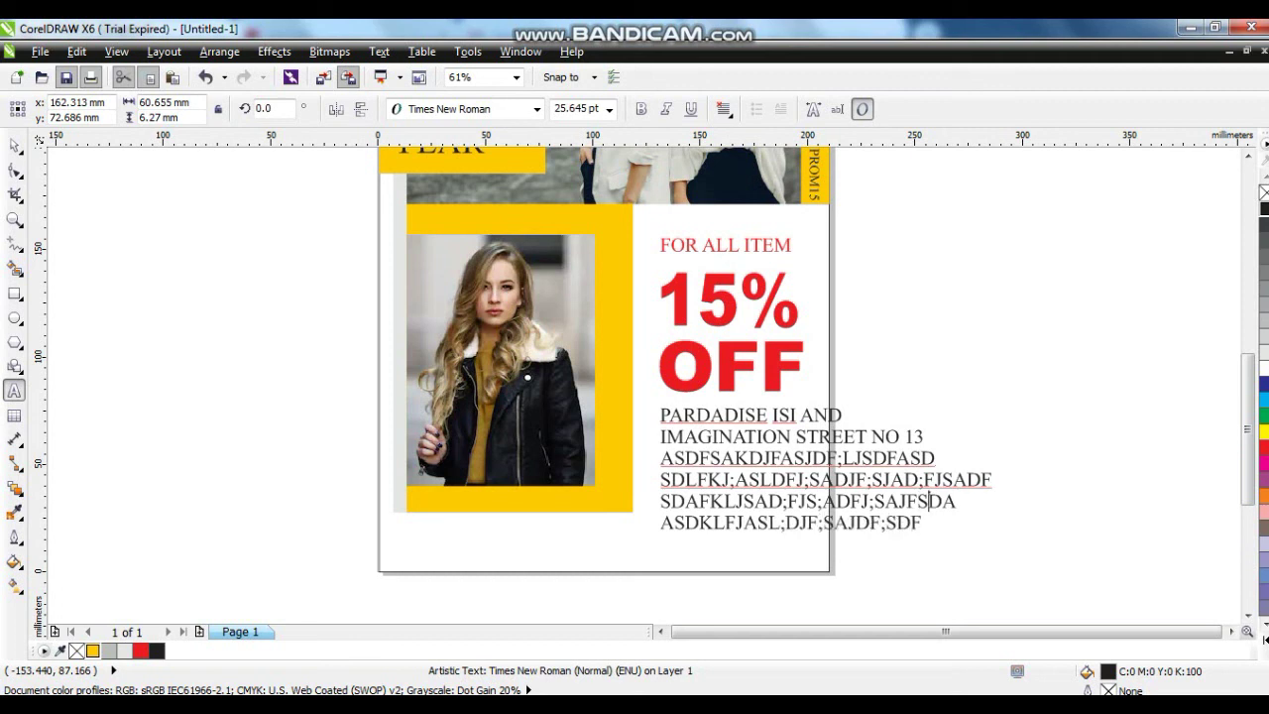
drag(935, 479, 991, 478)
key(Delete)
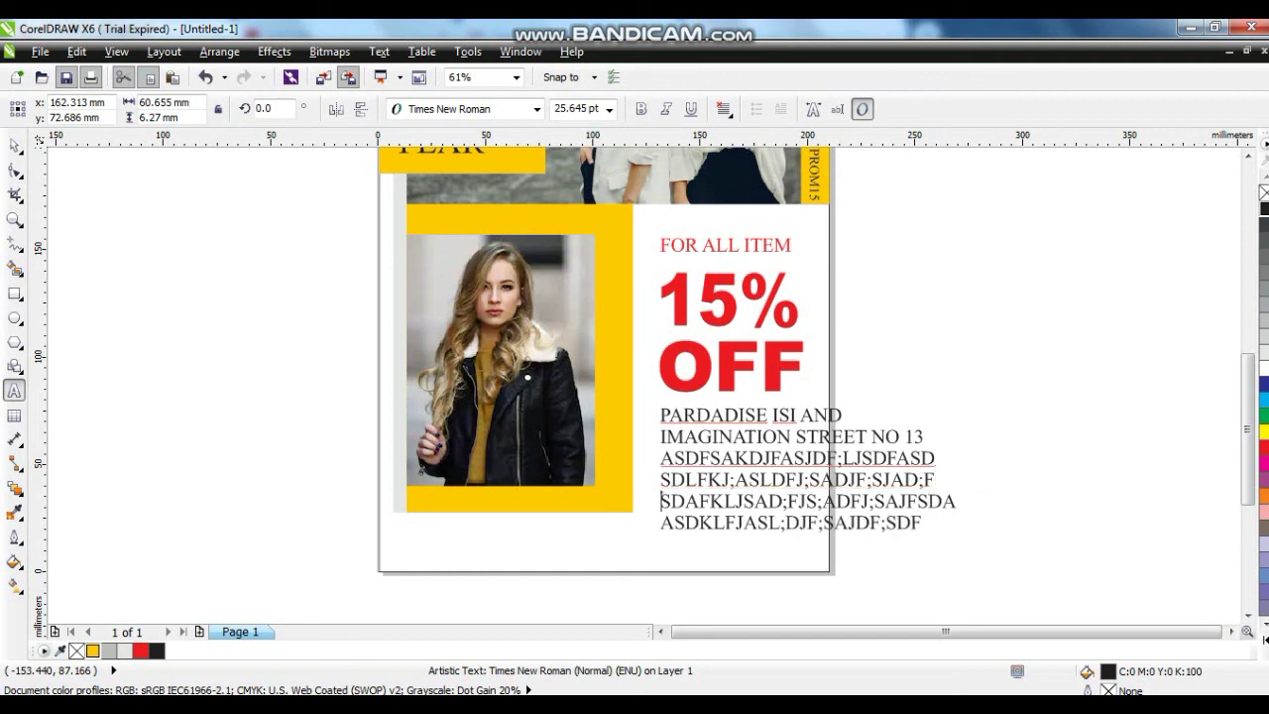
Shrink the address block to fit the white area's width and lower it level with the yellow frame's bottom edge
click(15, 146)
click(960, 542)
drag(961, 542, 822, 482)
drag(746, 472, 746, 506)
click(912, 315)
Enlarge the three red offer lines together and stretch them downward to fill the space above the address block
drag(869, 224, 590, 429)
mouse_move(803, 399)
mouse_down()
mouse_move(826, 421)
mouse_move(811, 403)
mouse_up()
drag(731, 402, 732, 426)
click(946, 439)
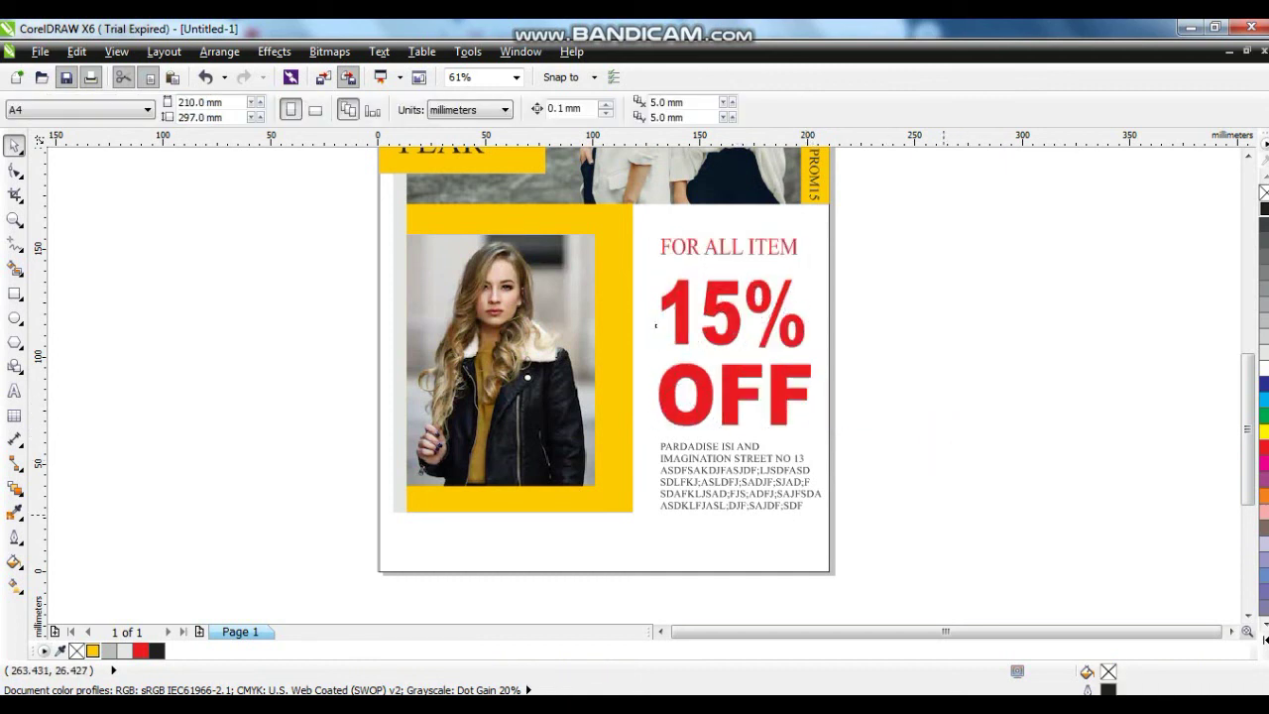
Fill the page-sized rectangle with black and send it behind all other objects
key(shift+F4)
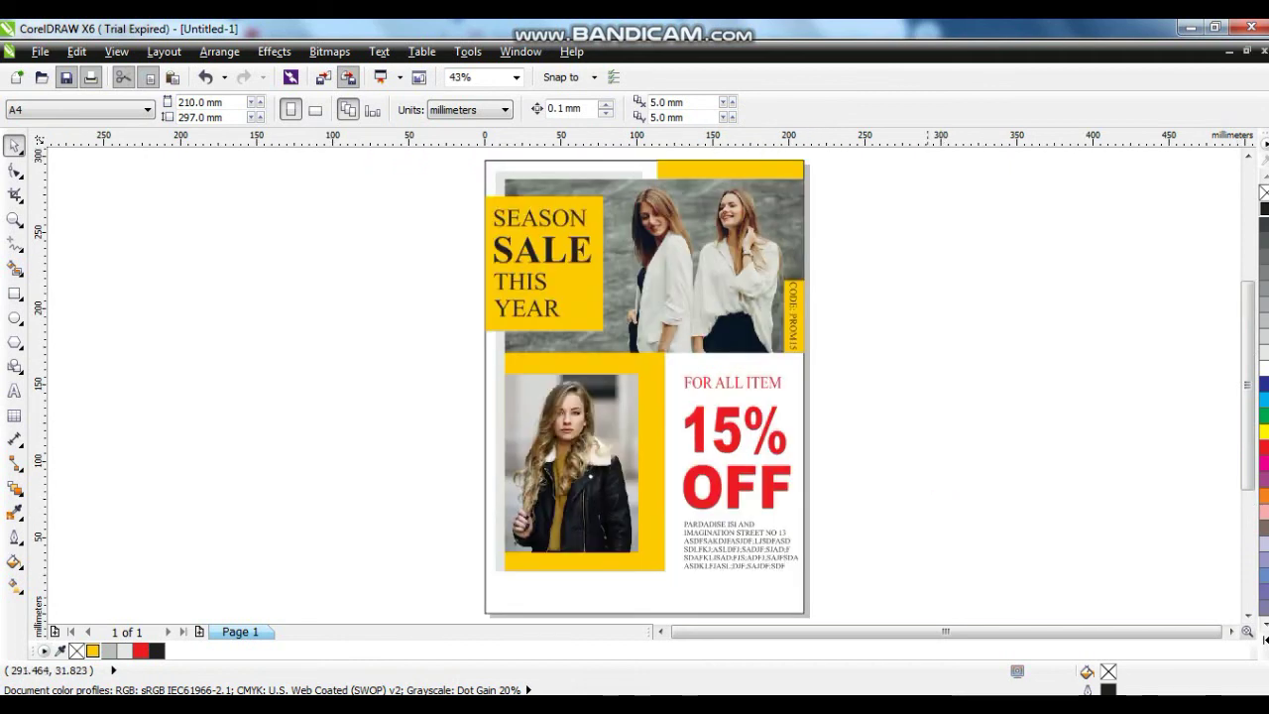
click(485, 606)
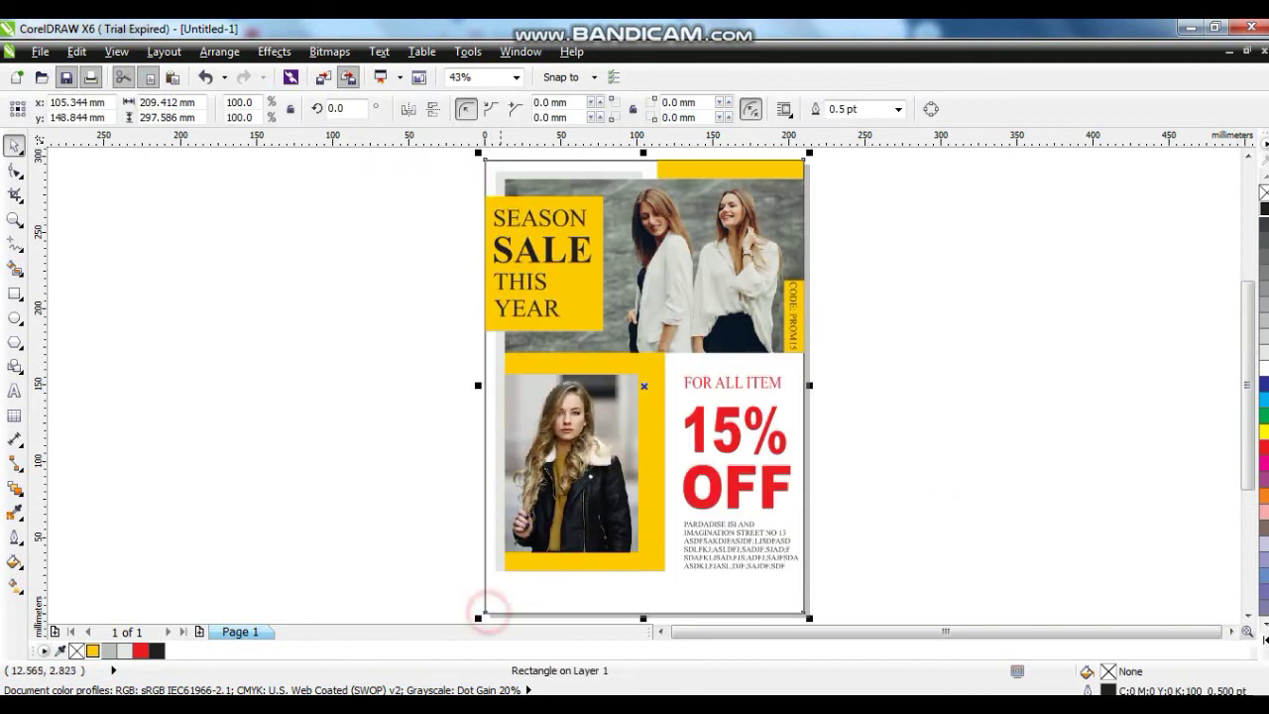
click(1262, 209)
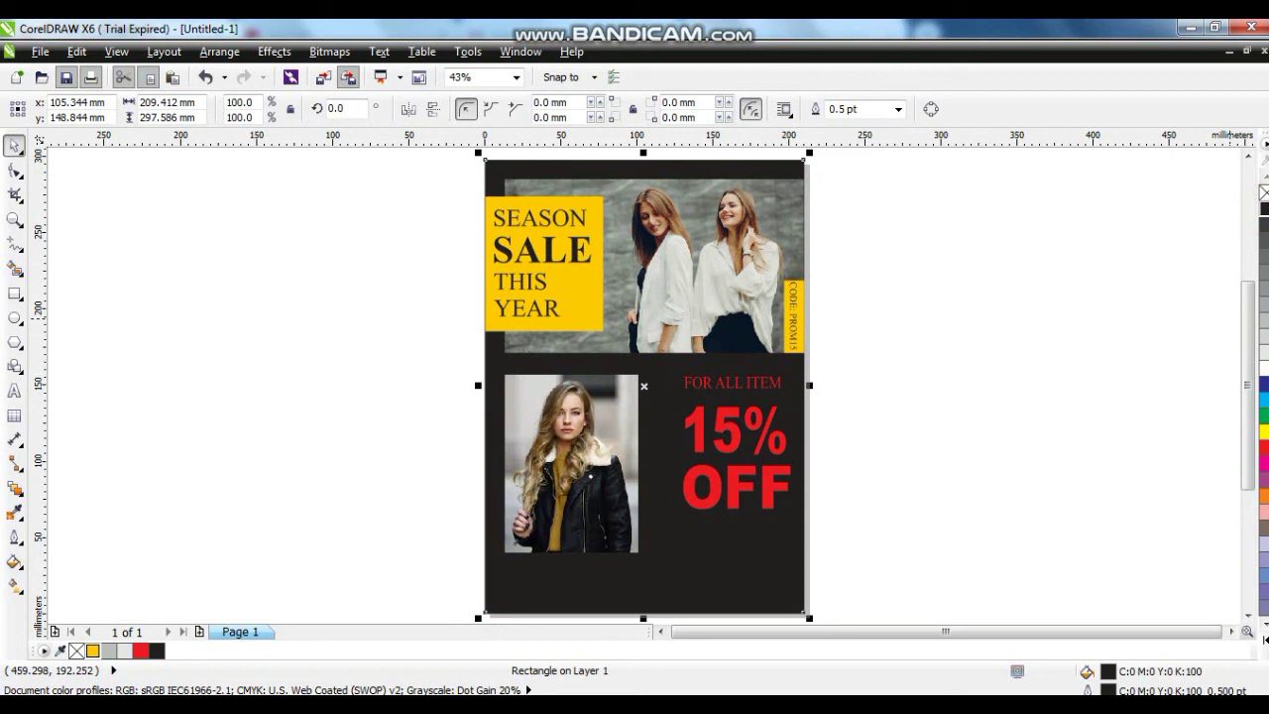
key(shift+Page_Down)
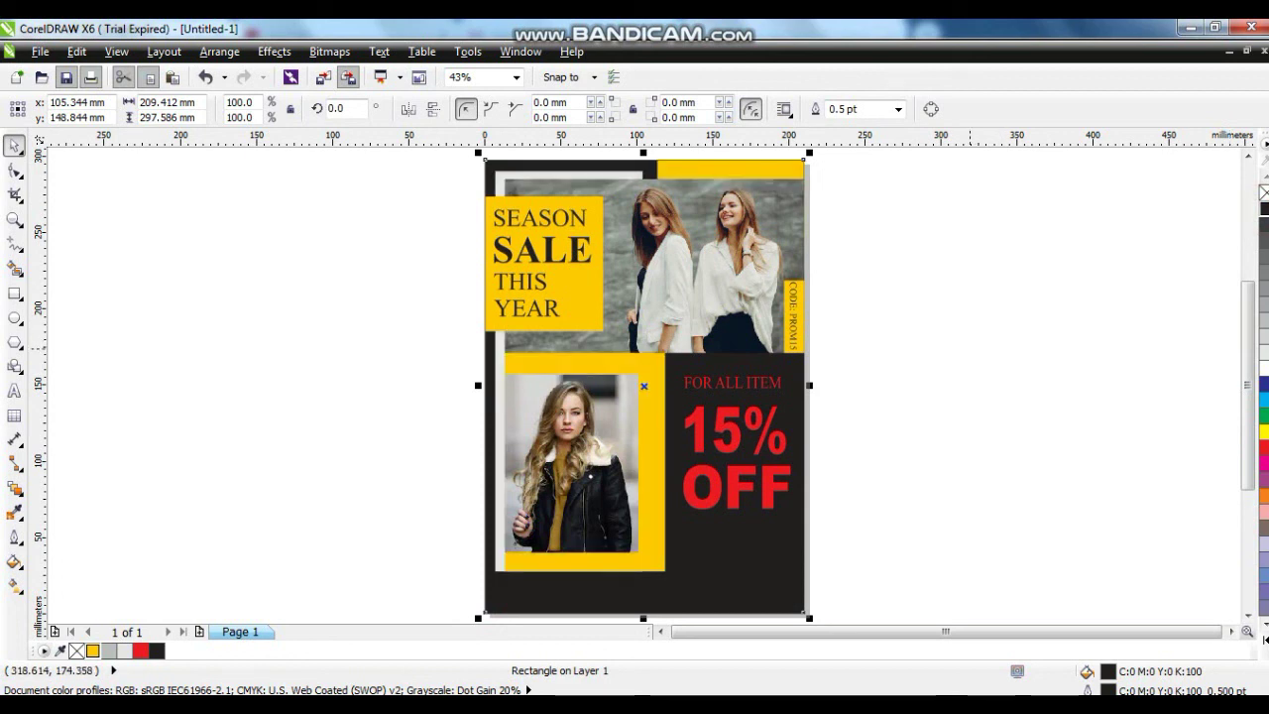
Make a centred copy of the black rectangle at 95.5% size, fill it white and remove its outline
drag(809, 153, 801, 164)
click(1261, 367)
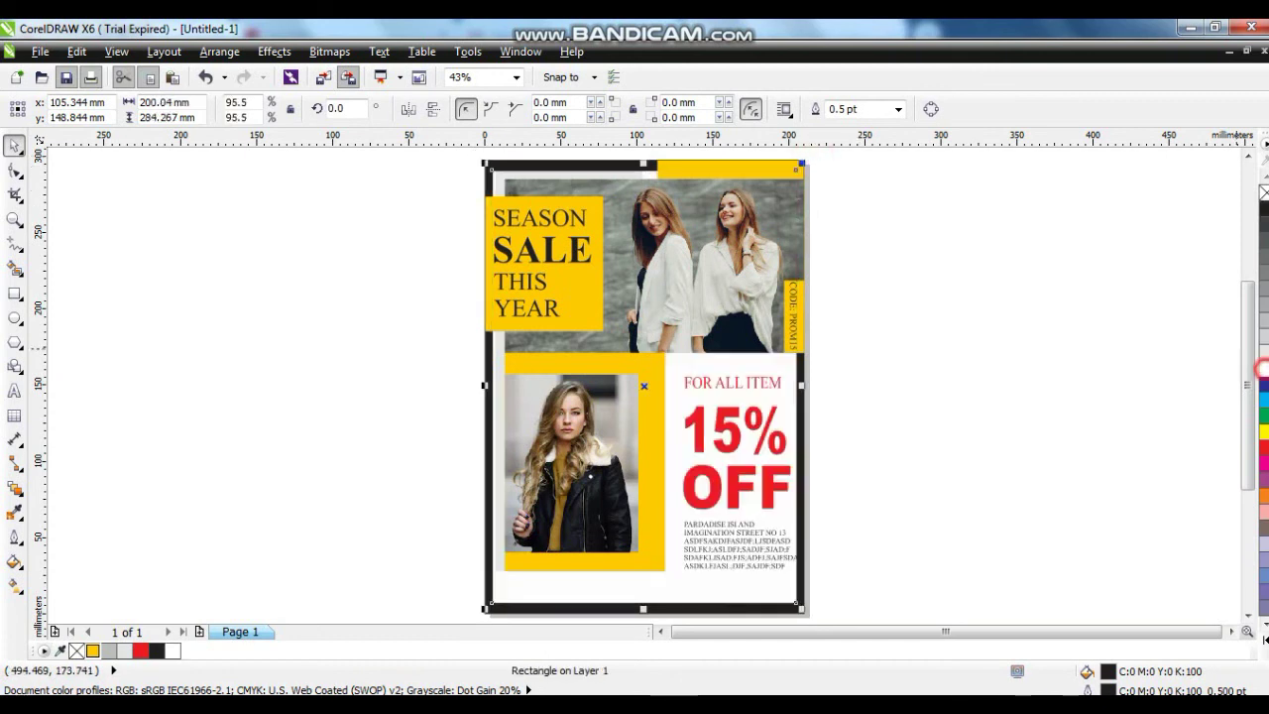
right_click(1262, 192)
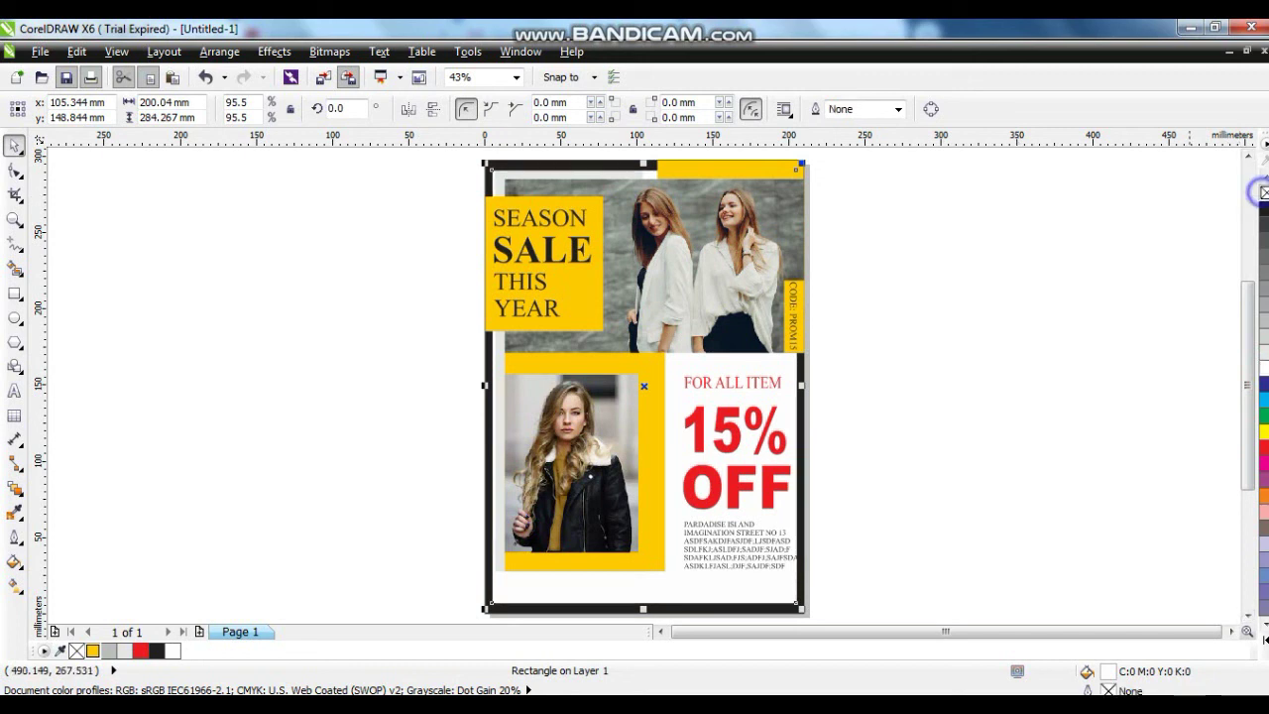
click(498, 170)
click(855, 316)
click(898, 353)
click(861, 451)
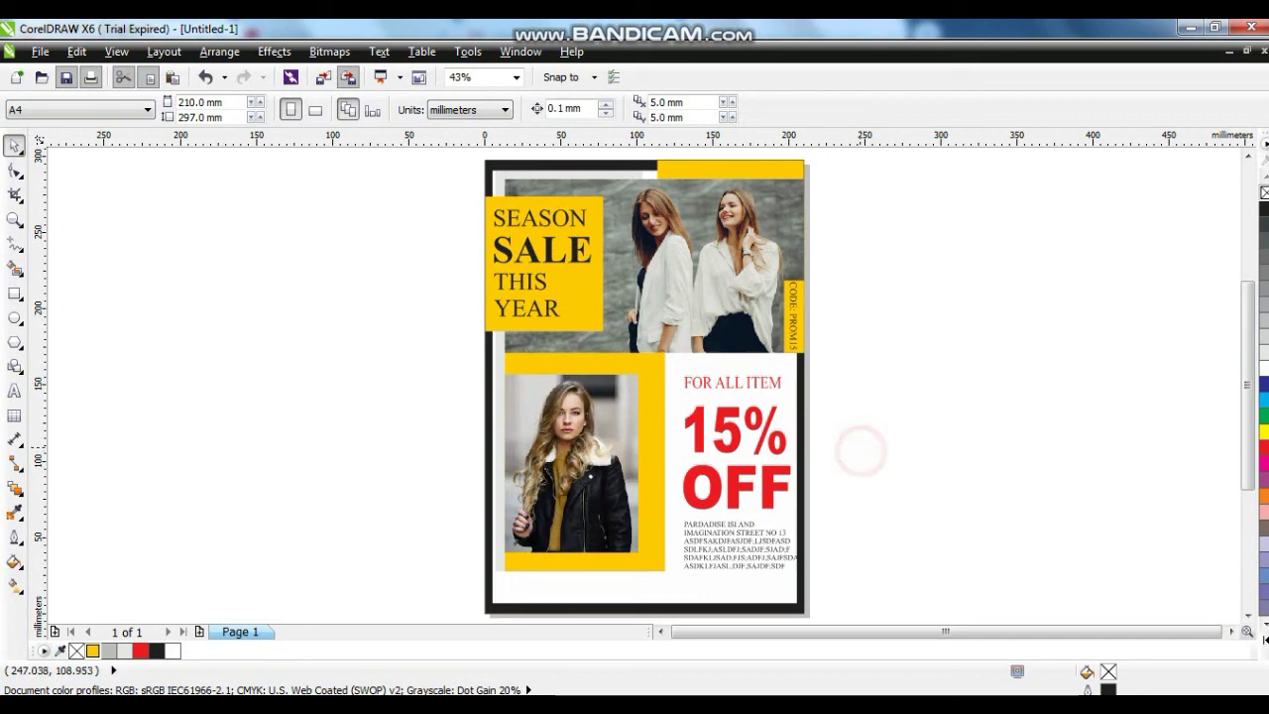